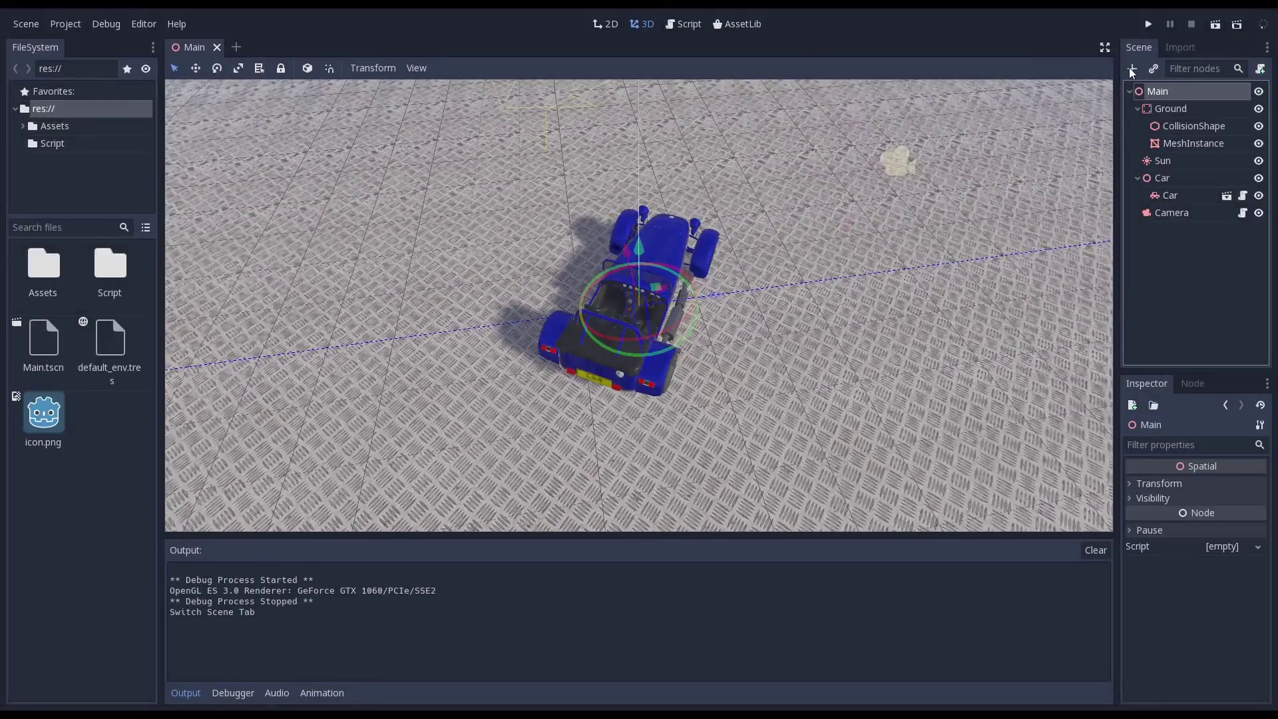
# Step: Add a Spatial node to the scene and rename it Track
pyautogui.click(1131, 68)
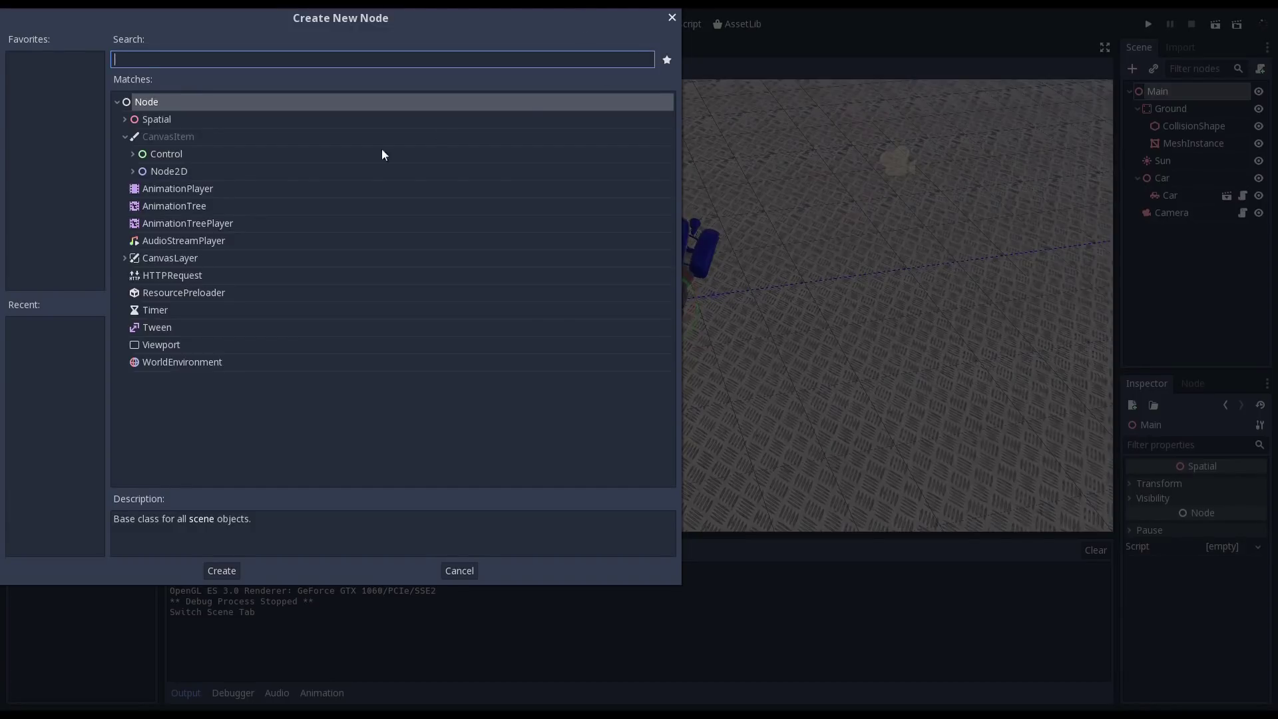
pyautogui.doubleClick(263, 119)
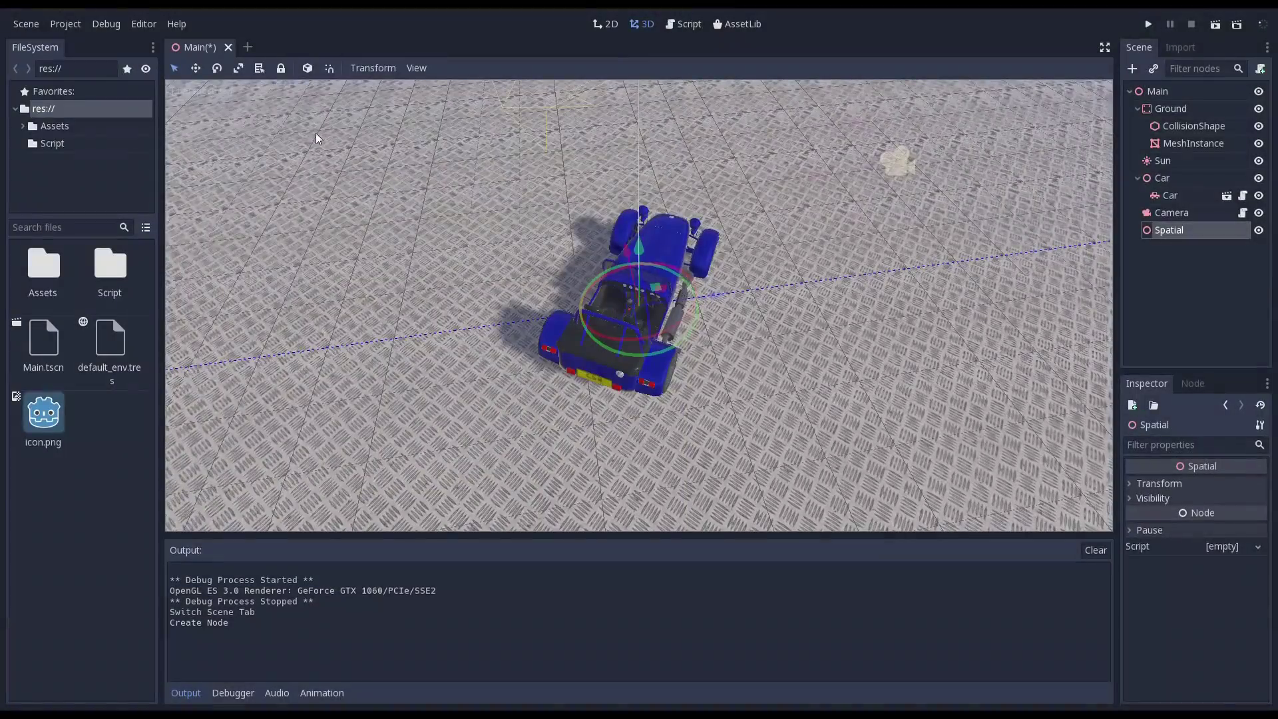
pyautogui.doubleClick(1176, 234)
pyautogui.write('Tracks')
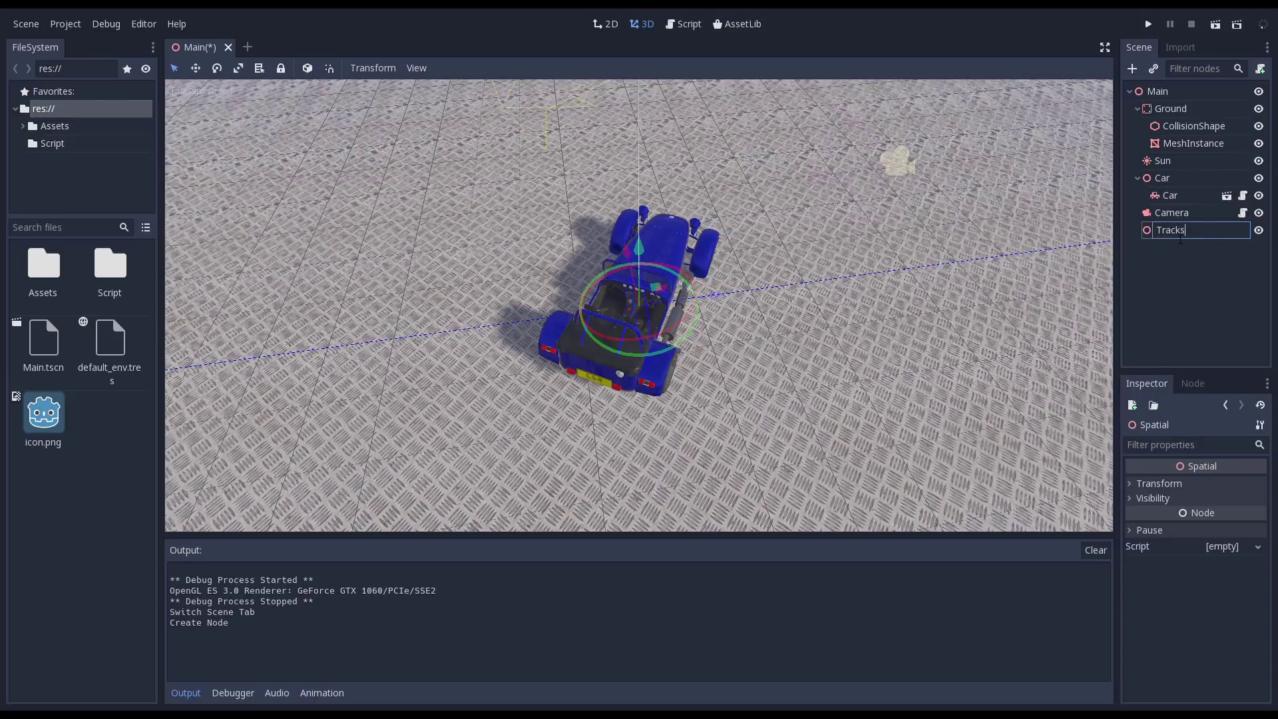
pyautogui.press('BackSpace')
pyautogui.press('Return')
# Step: Add a Path node as a child of Track
pyautogui.click(1131, 68)
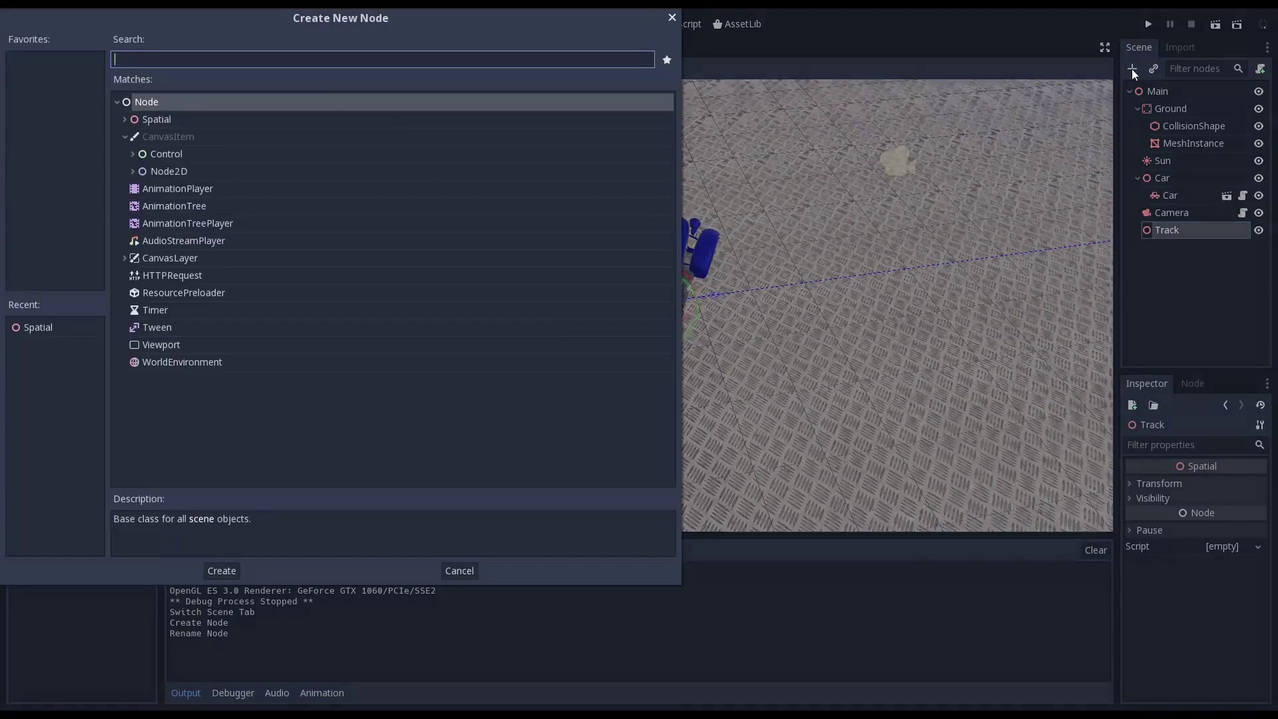
pyautogui.write('Path')
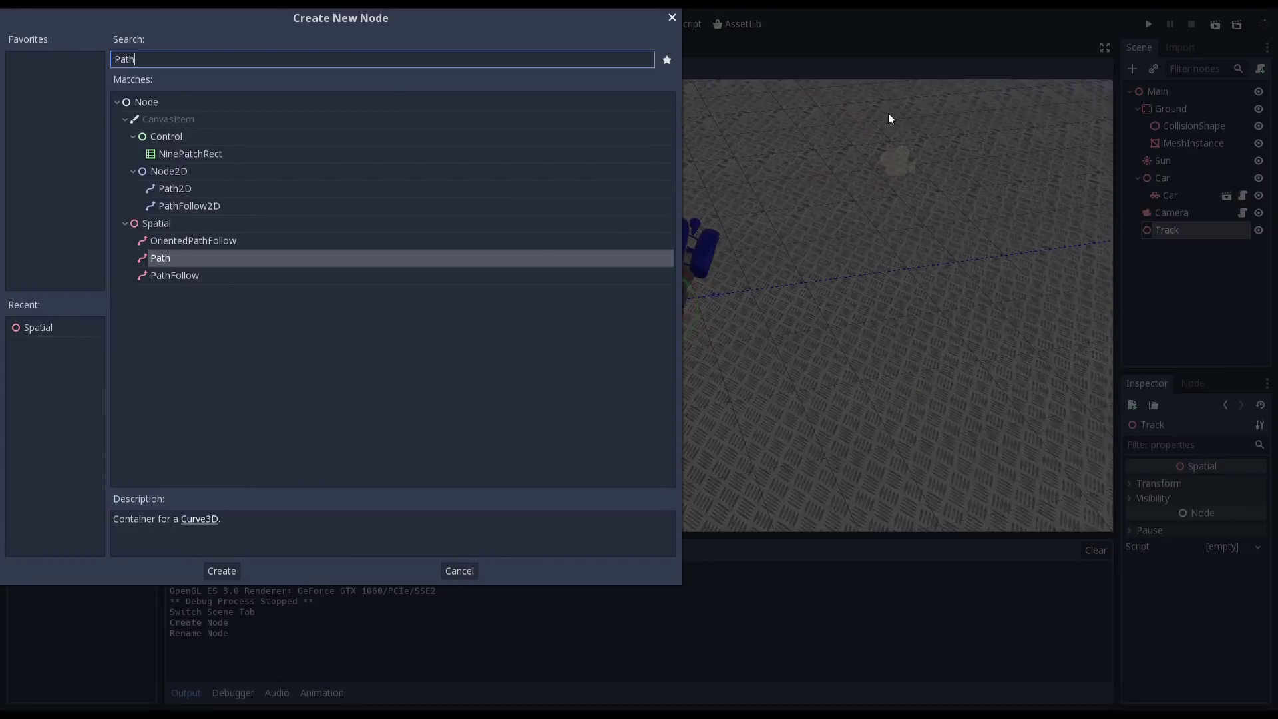
pyautogui.doubleClick(340, 256)
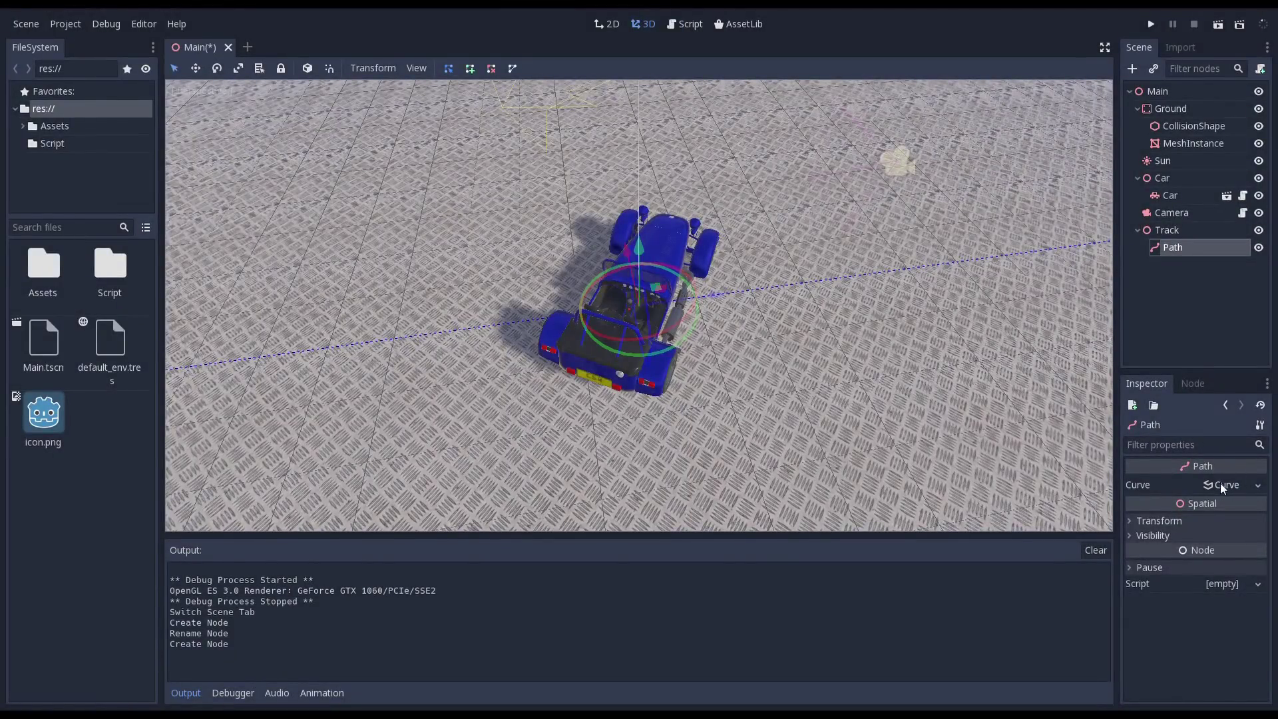
pyautogui.scroll(-3, 502, 183)
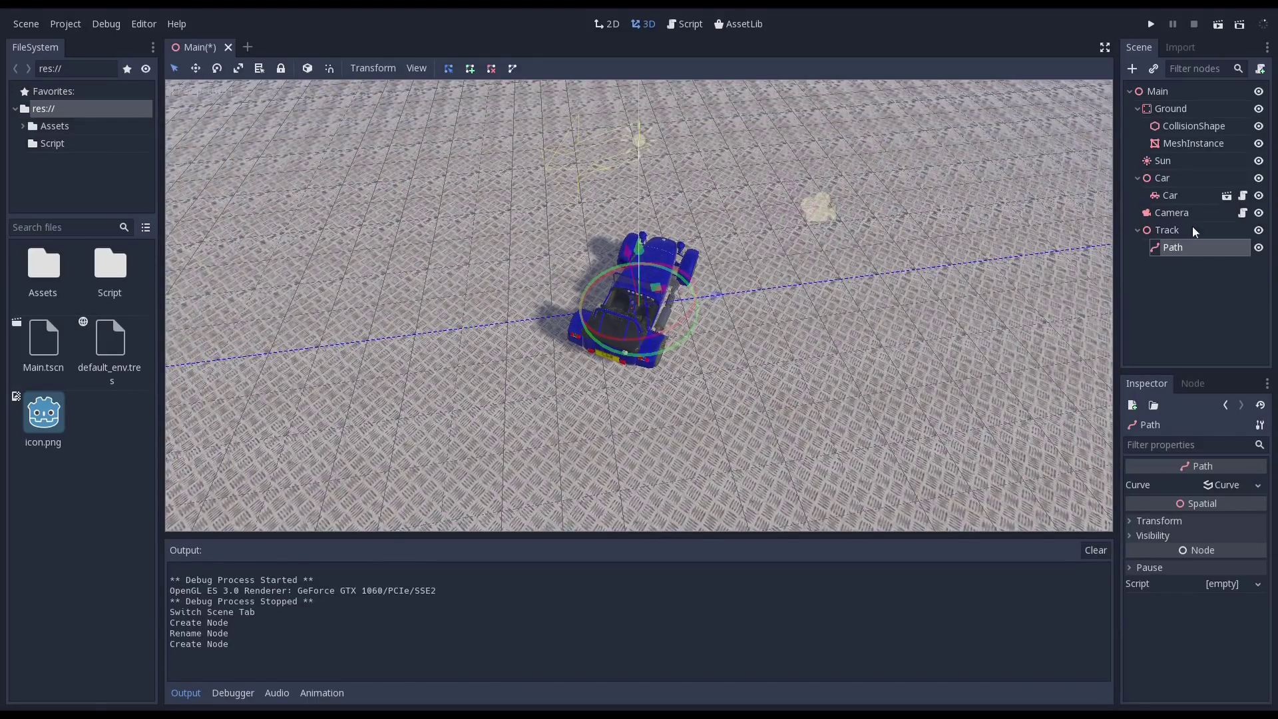
# Step: Expand the Path's Curve and switch the viewport to an orthogonal Top view
pyautogui.click(1221, 486)
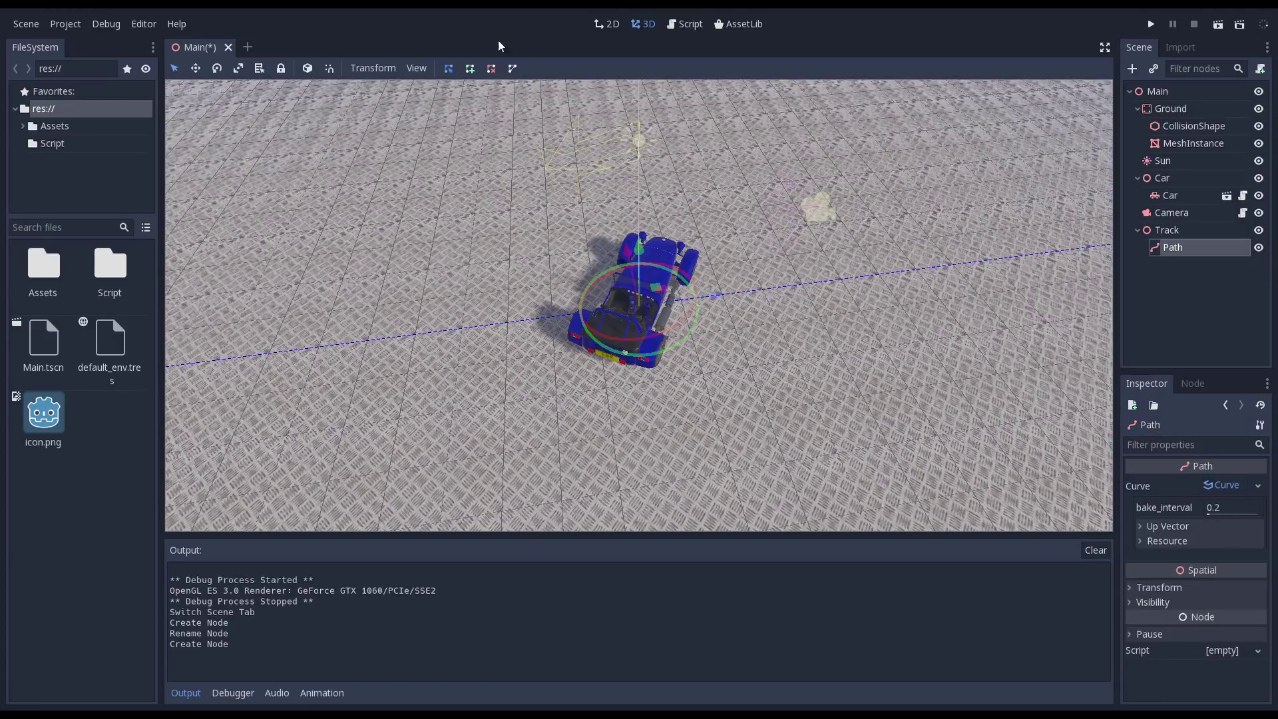
pyautogui.click(217, 86)
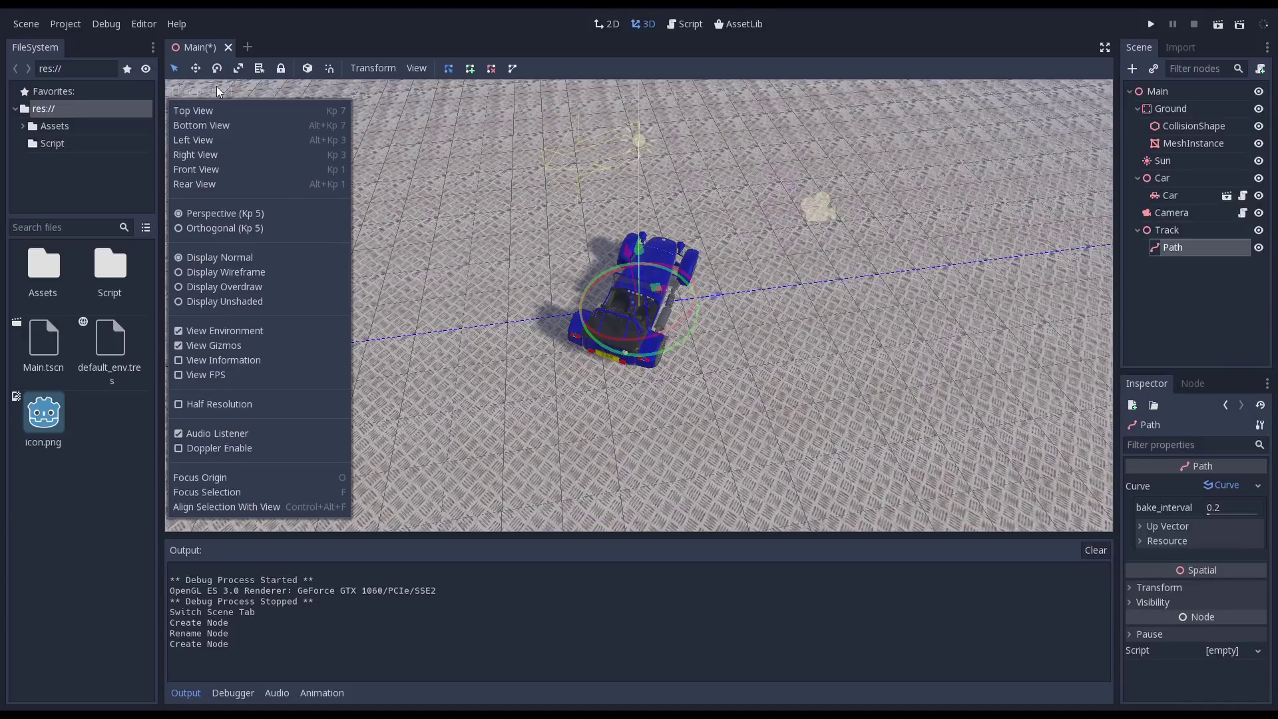
pyautogui.click(224, 113)
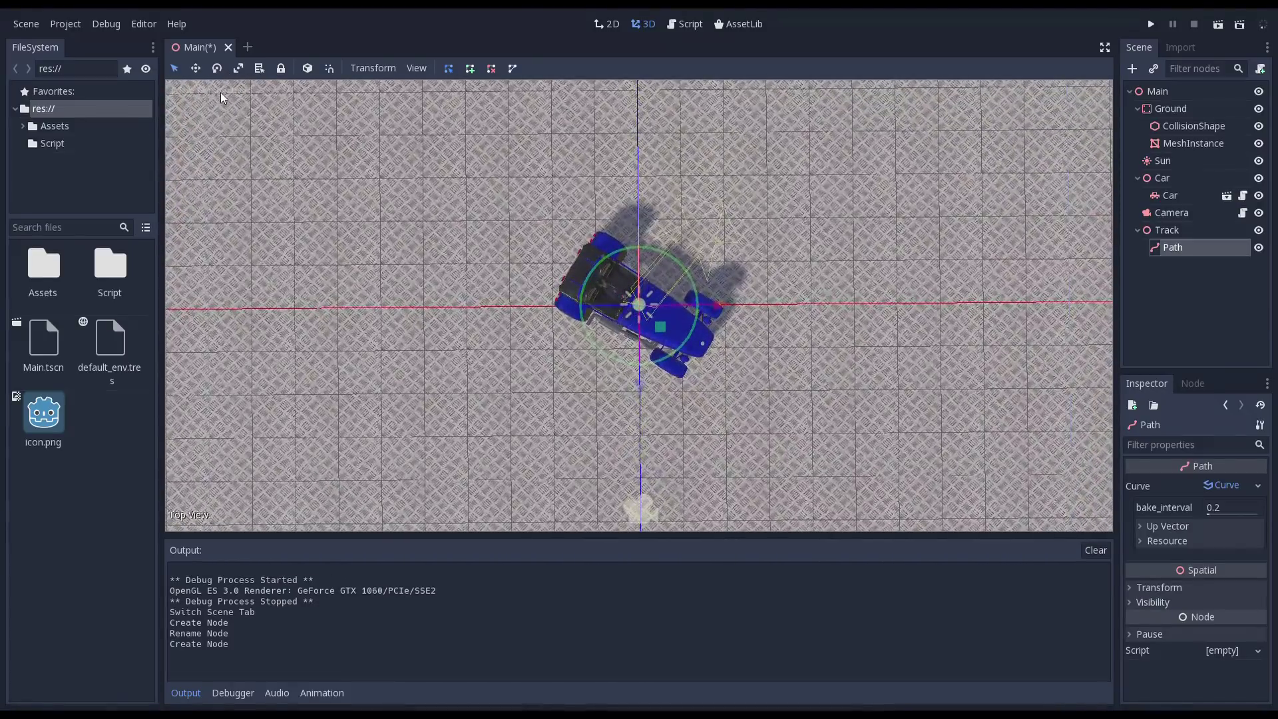
pyautogui.click(205, 89)
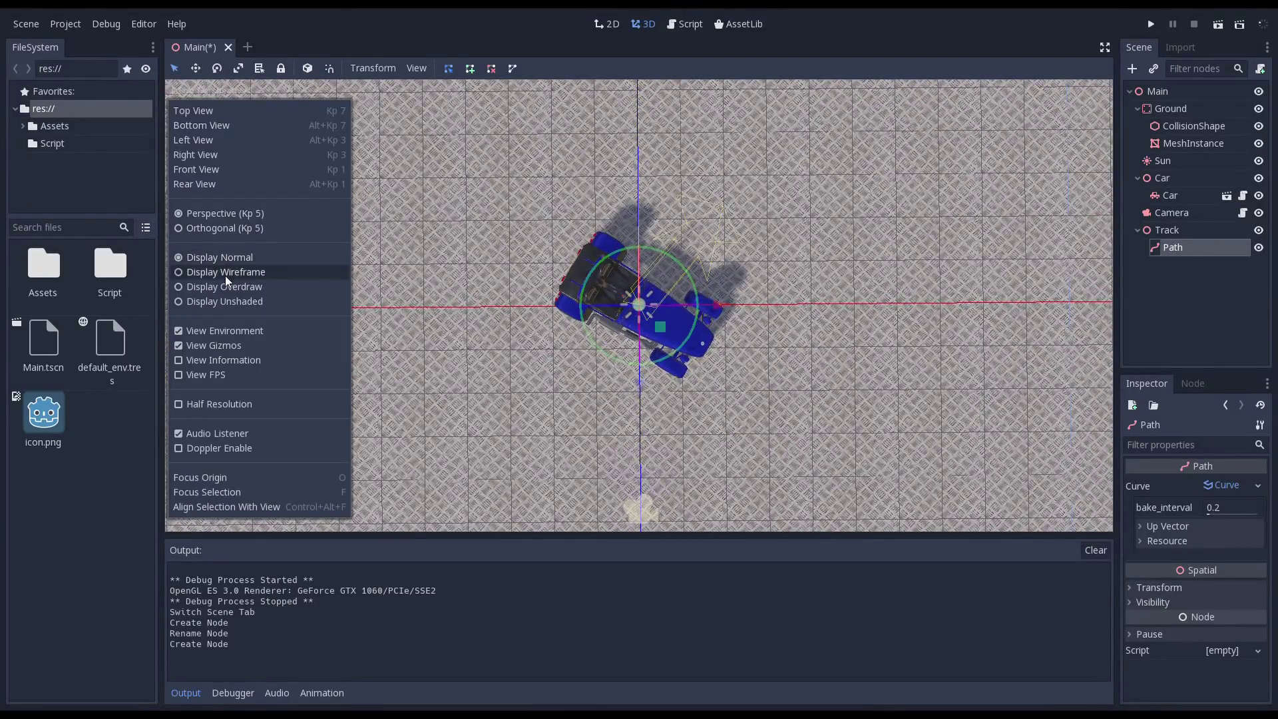
pyautogui.click(235, 227)
pyautogui.scroll(-3, 468, 195)
pyautogui.scroll(-3, 468, 194)
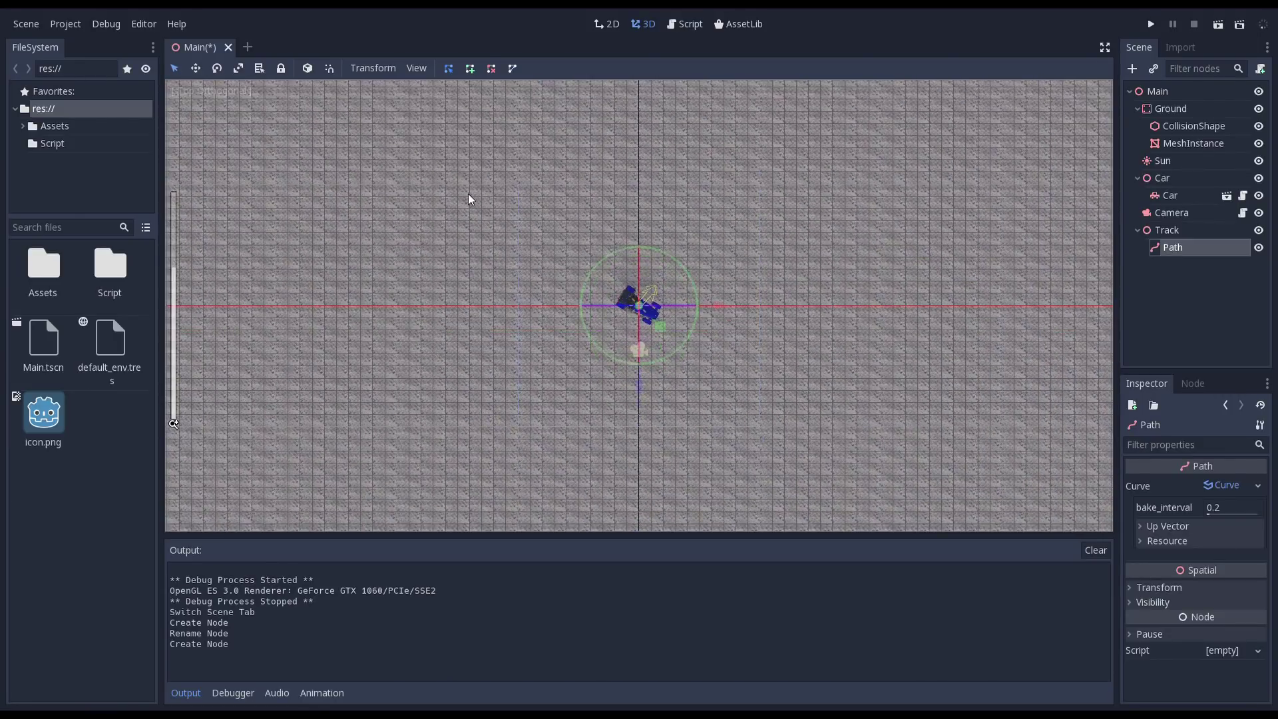
pyautogui.scroll(-3, 468, 192)
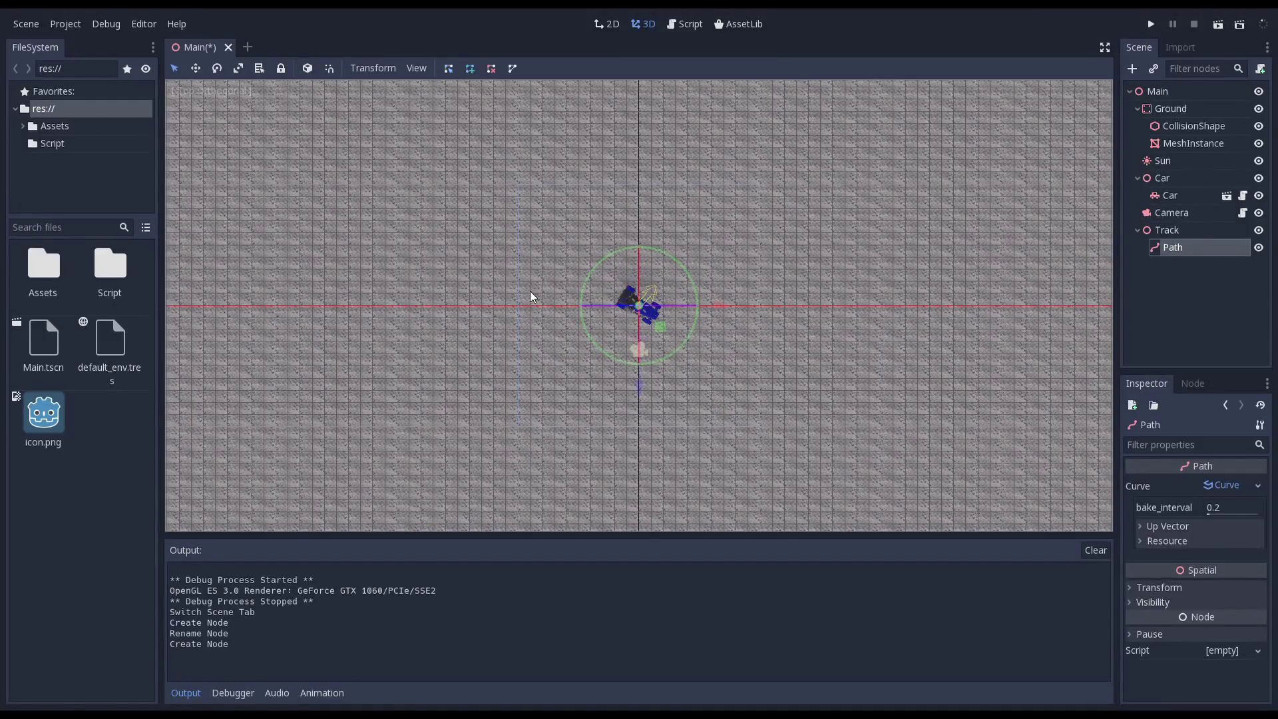
pyautogui.scroll(-2, 529, 296)
pyautogui.scroll(-1, 539, 303)
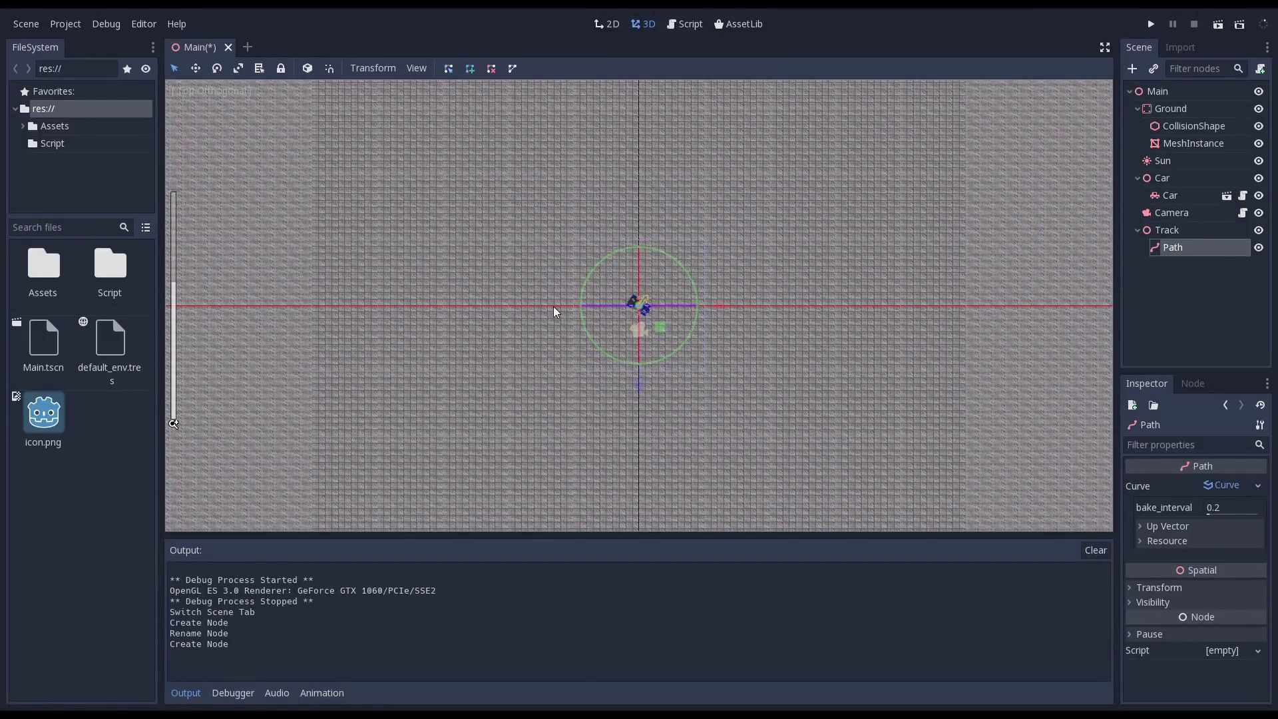
# Step: Place ten curve points winding around the car and close the curve into a loop
pyautogui.click(553, 306)
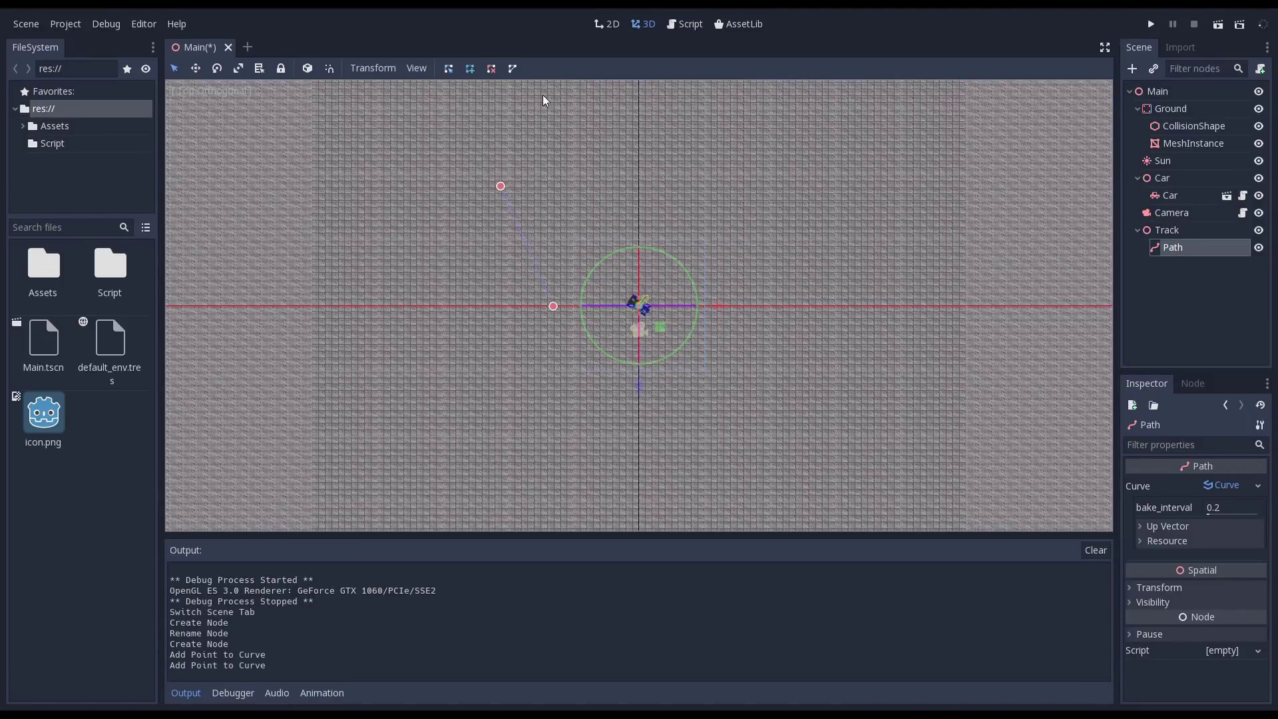
pyautogui.click(563, 88)
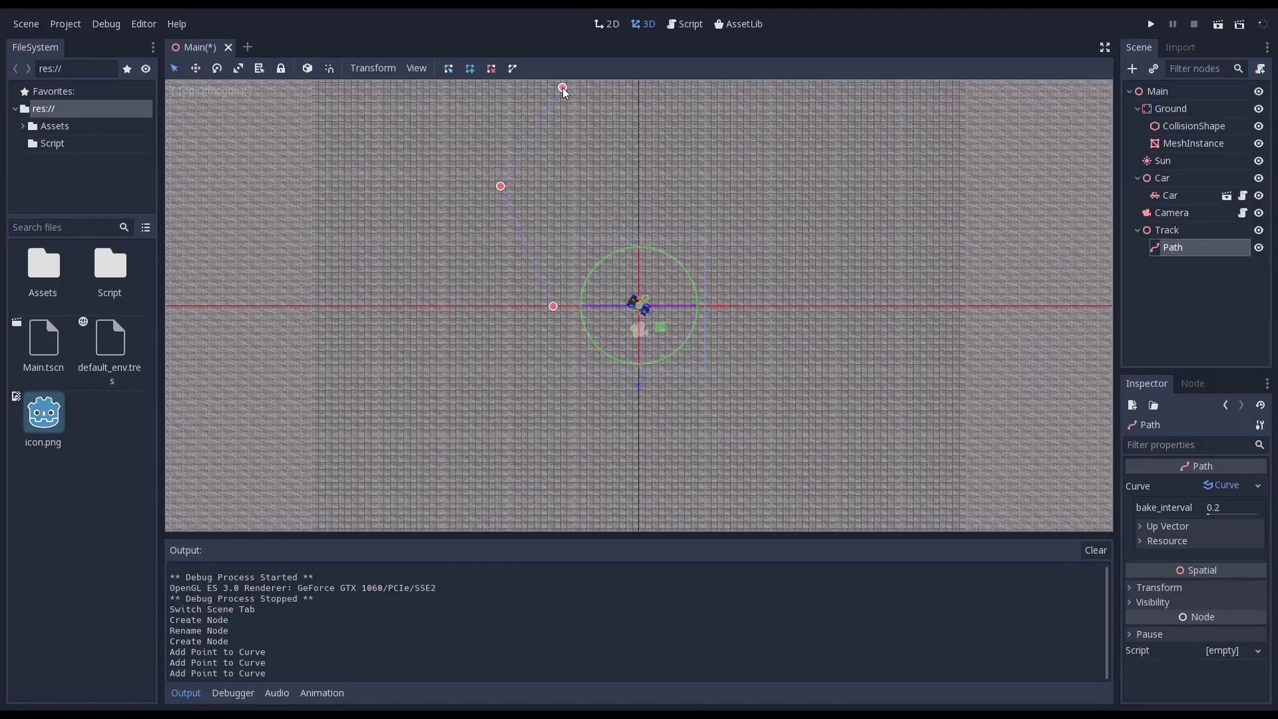
pyautogui.click(739, 88)
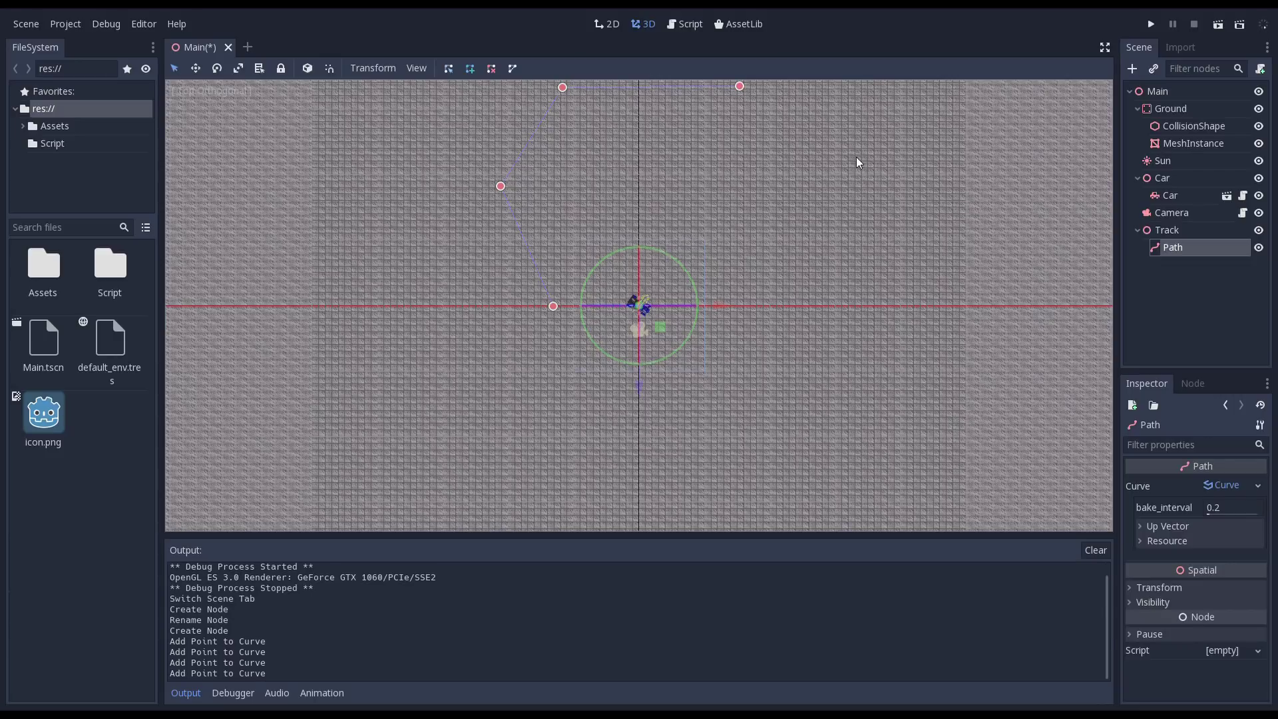
pyautogui.click(834, 171)
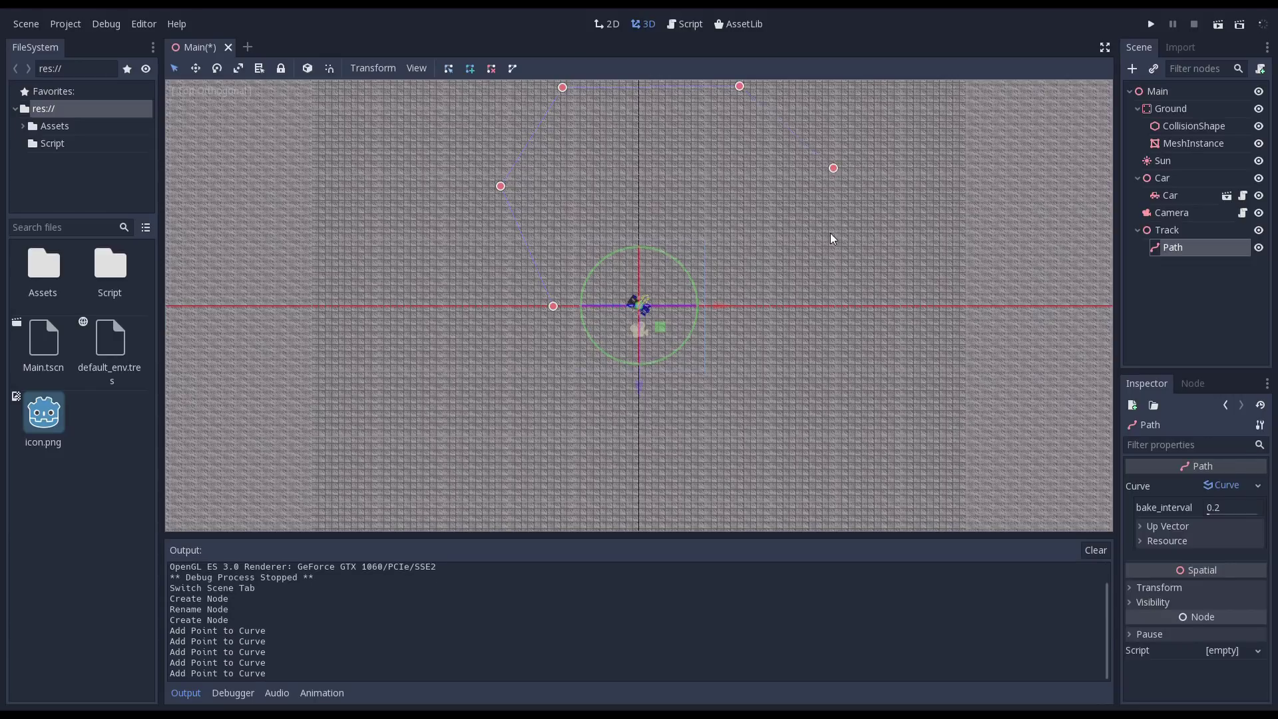
pyautogui.click(830, 325)
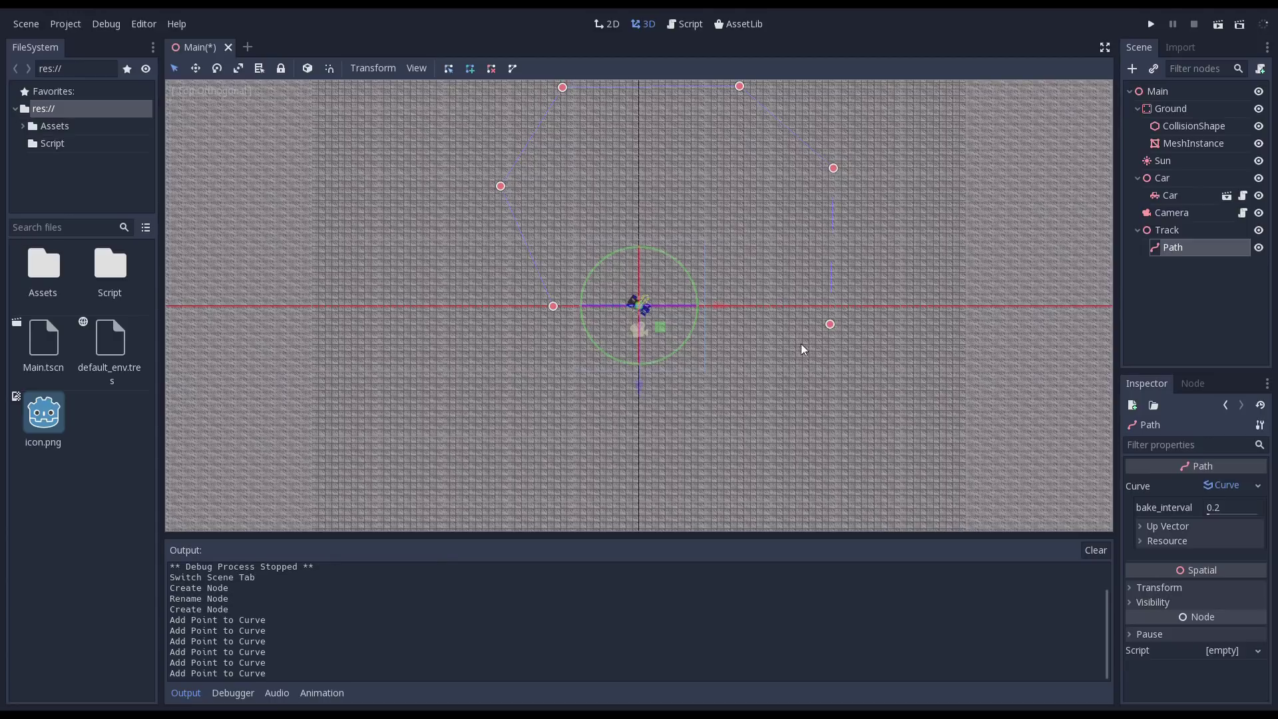
pyautogui.click(739, 374)
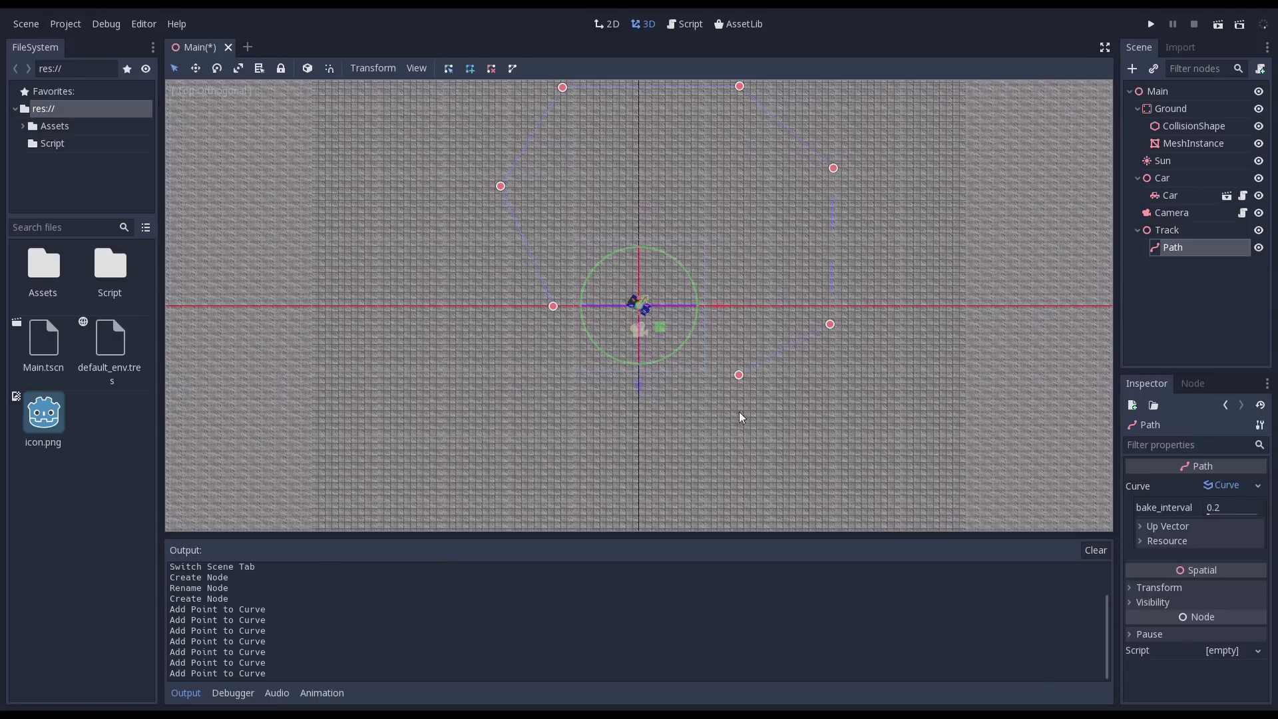
pyautogui.click(736, 470)
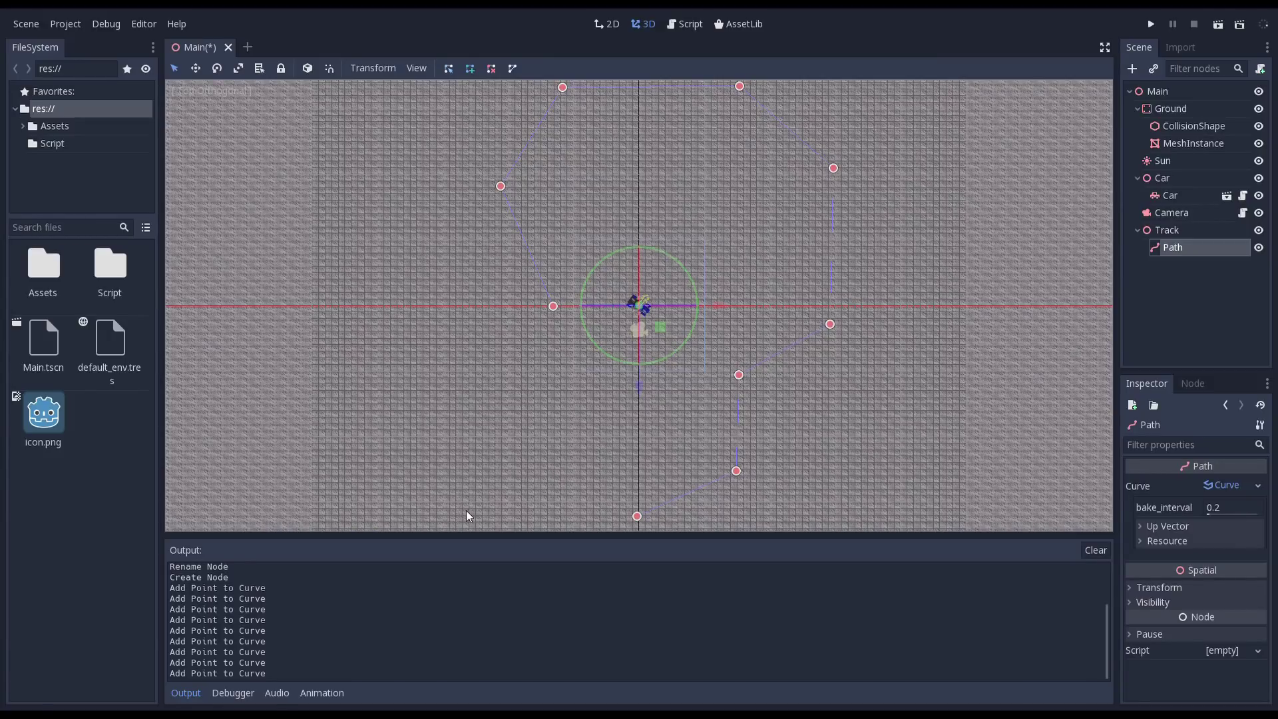
pyautogui.click(325, 459)
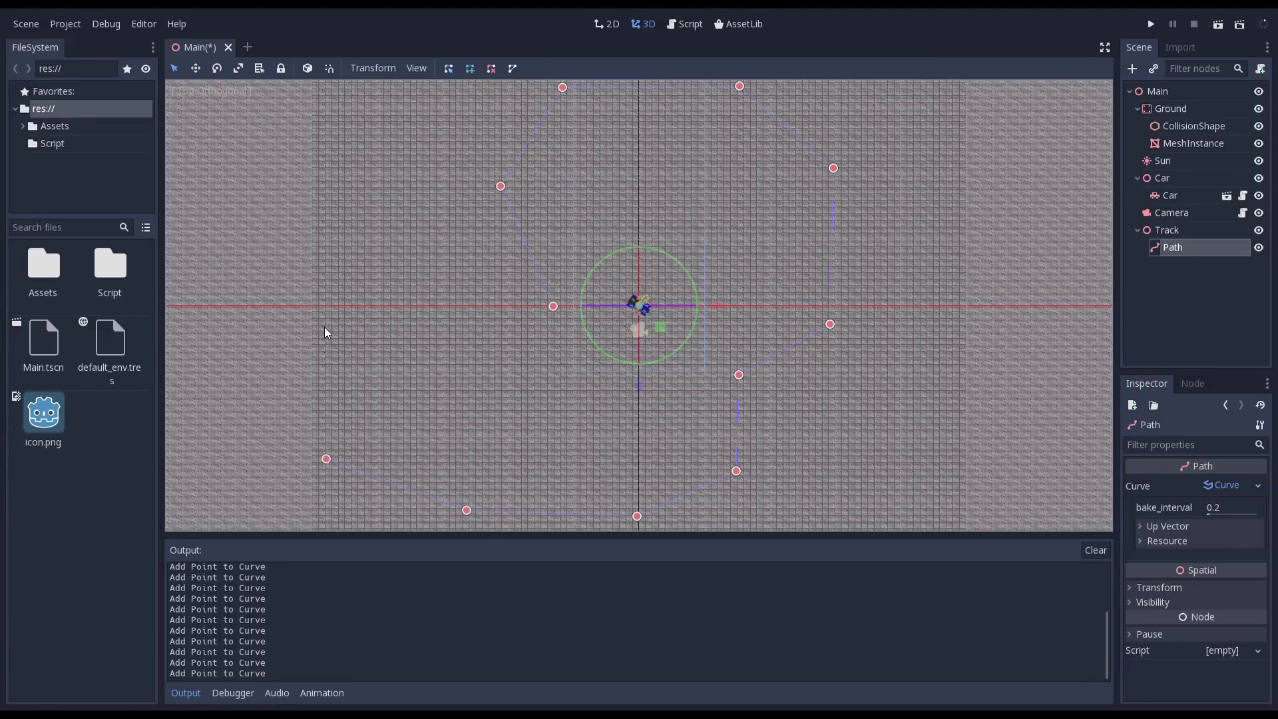
pyautogui.click(358, 240)
pyautogui.click(466, 315)
pyautogui.click(512, 69)
pyautogui.scroll(2, 554, 279)
pyautogui.scroll(3, 557, 280)
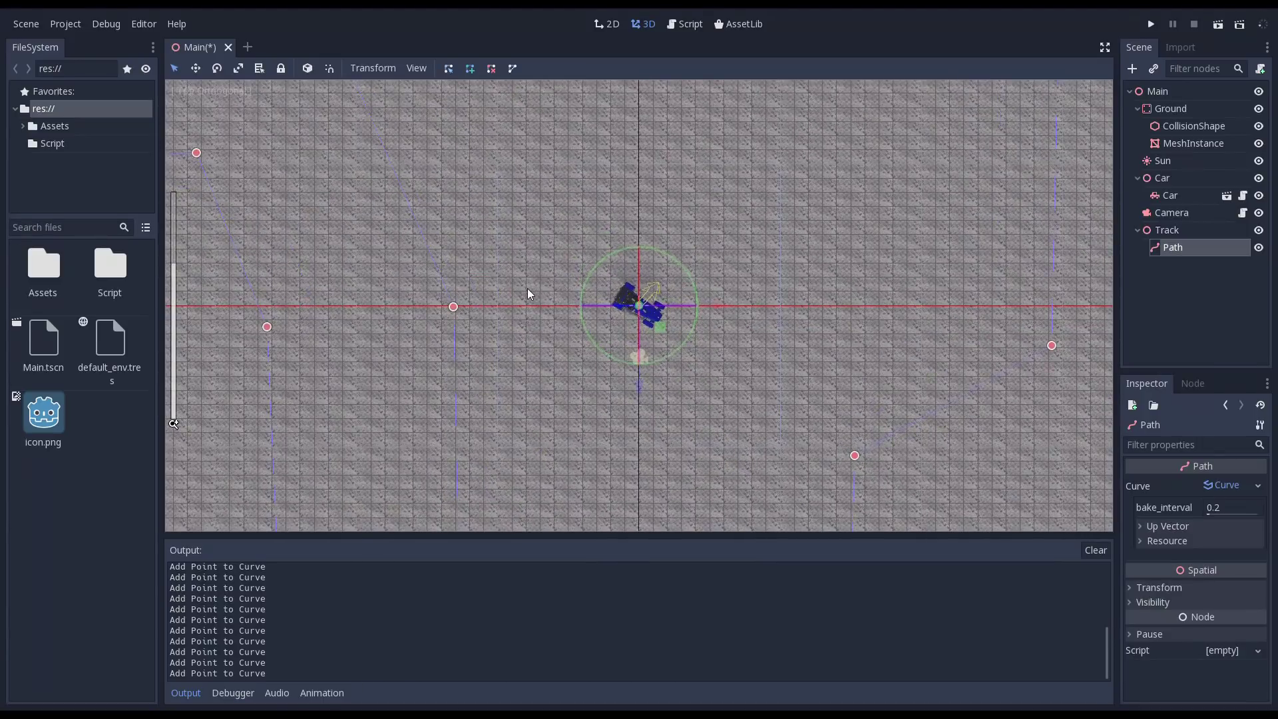
pyautogui.scroll(1, 528, 289)
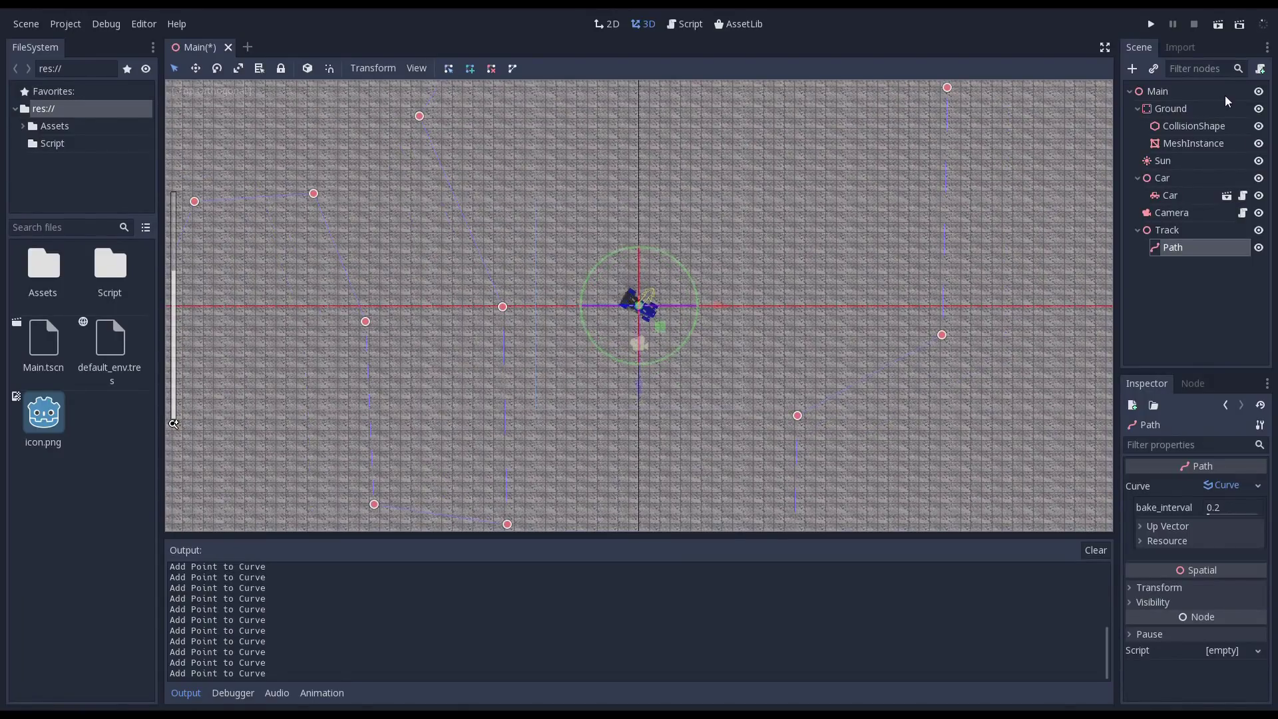
# Step: Hide the ground, then drag out handles to smooth the bends through the first four points
pyautogui.click(1259, 109)
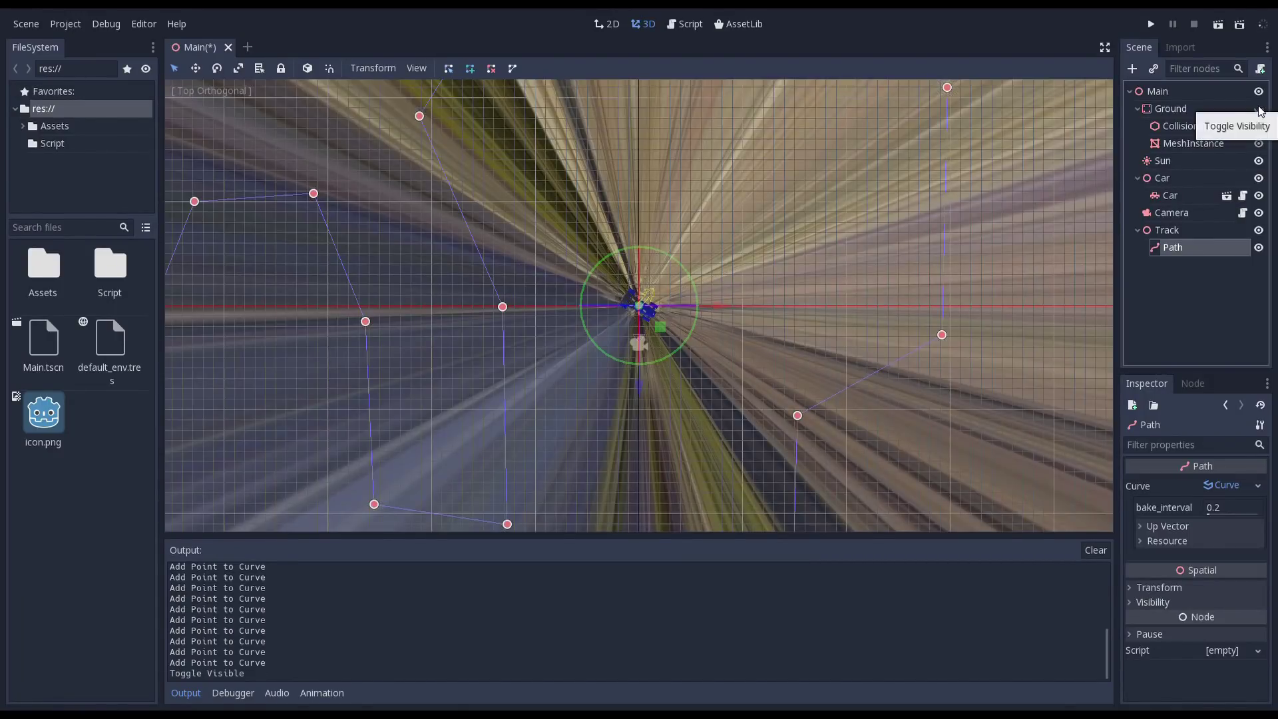
pyautogui.keyDown('shift'); pyautogui.moveTo(536, 252); pyautogui.dragTo(580, 318, button='middle'); pyautogui.keyUp('shift')
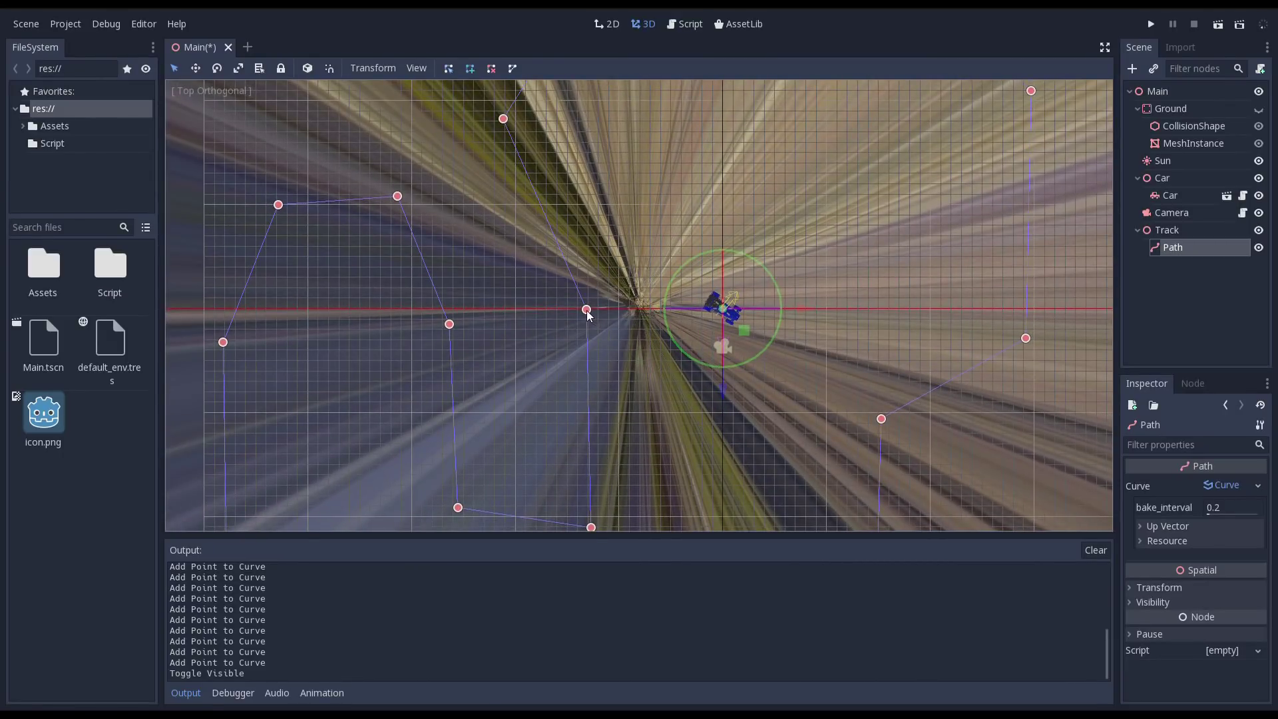
pyautogui.keyDown('shift'); pyautogui.moveTo(588, 314); pyautogui.dragTo(587, 229); pyautogui.keyUp('shift')
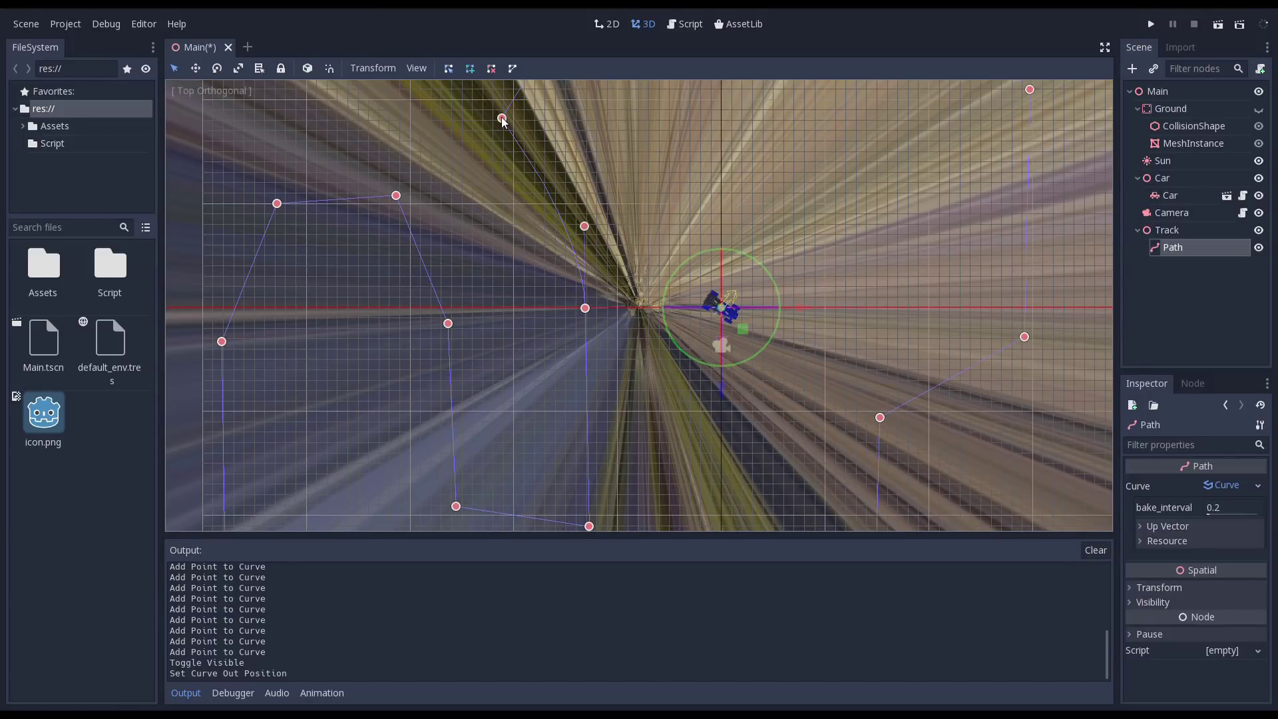
pyautogui.keyDown('shift'); pyautogui.moveTo(502, 122); pyautogui.dragTo(506, 227); pyautogui.keyUp('shift')
pyautogui.keyDown('shift'); pyautogui.moveTo(506, 228); pyautogui.dragTo(474, 344, button='middle'); pyautogui.keyUp('shift')
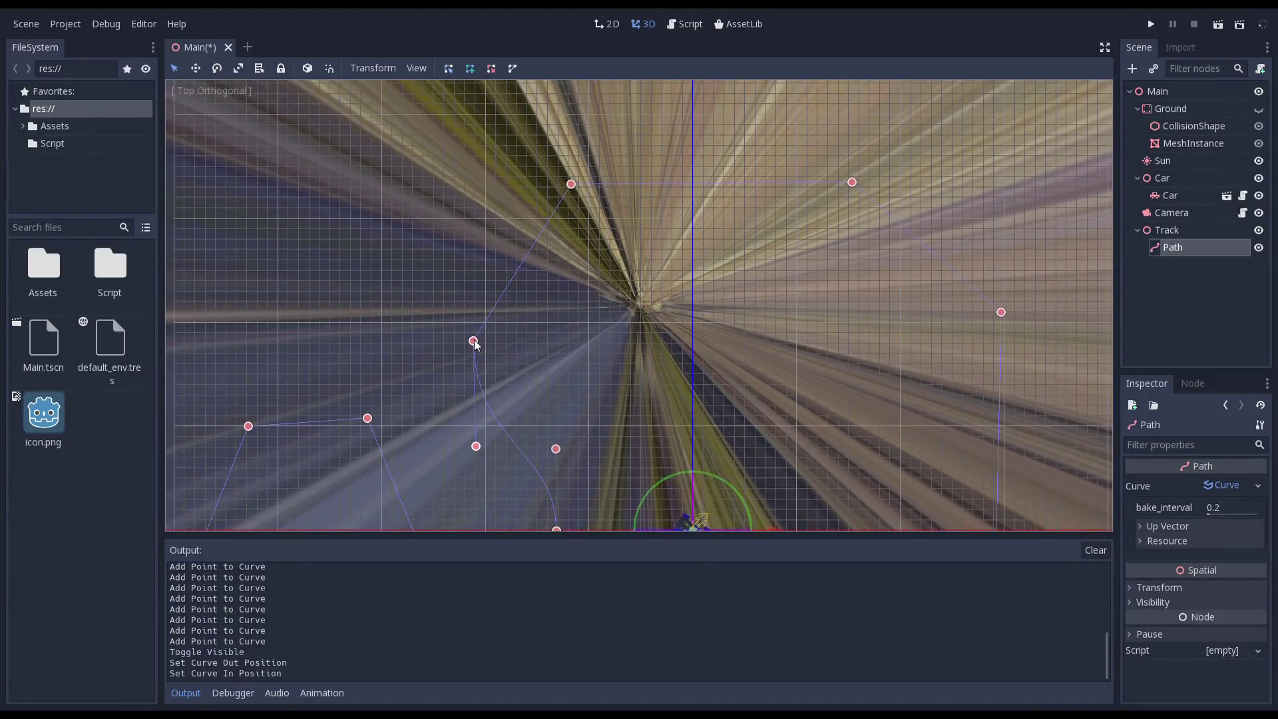
pyautogui.keyDown('shift'); pyautogui.moveTo(474, 341); pyautogui.dragTo(473, 201); pyautogui.keyUp('shift')
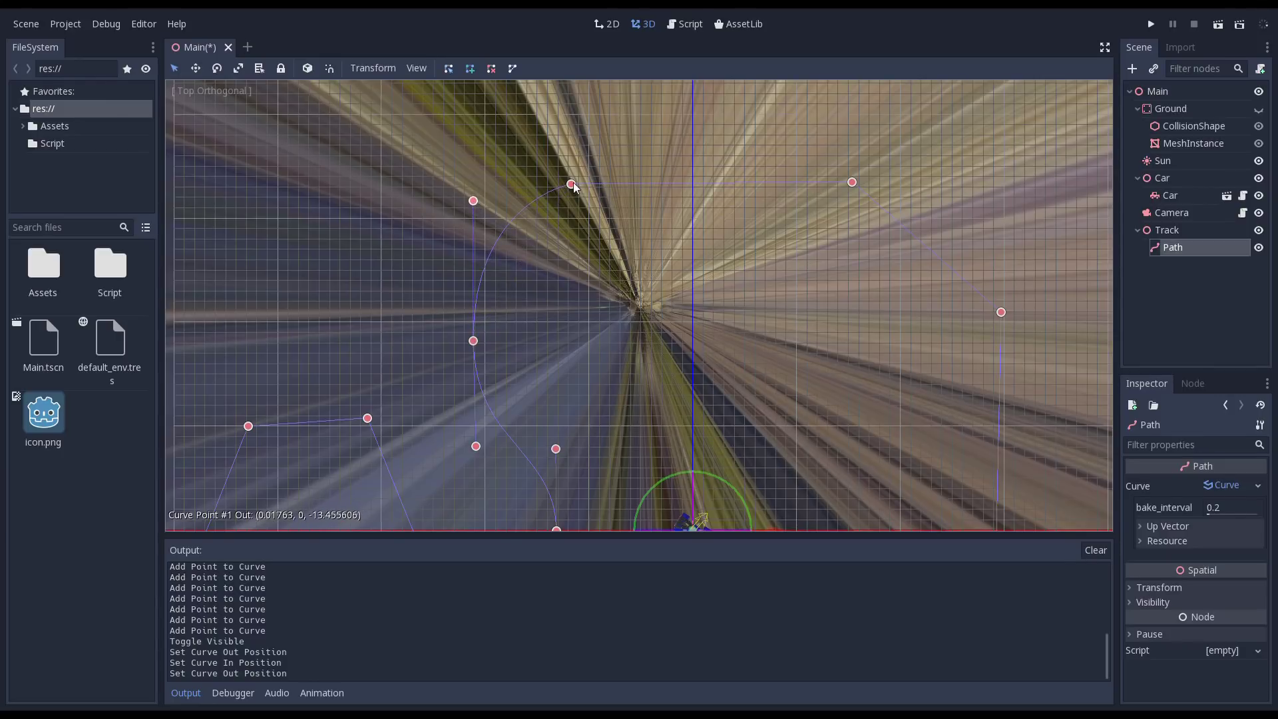
pyautogui.keyDown('shift'); pyautogui.moveTo(573, 184); pyautogui.dragTo(570, 187, button='middle'); pyautogui.keyUp('shift')
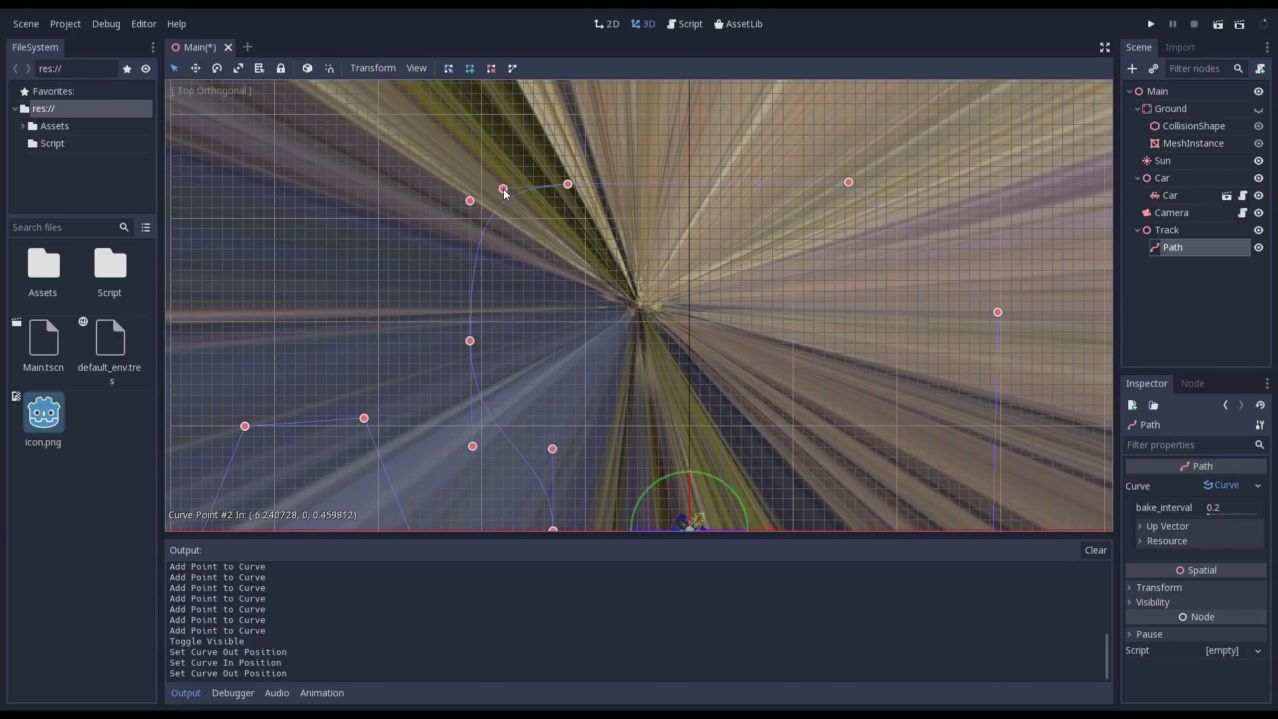
pyautogui.moveTo(506, 195); pyautogui.dragTo(504, 194)
pyautogui.keyDown('shift'); pyautogui.moveTo(848, 183); pyautogui.dragTo(809, 178); pyautogui.keyUp('shift')
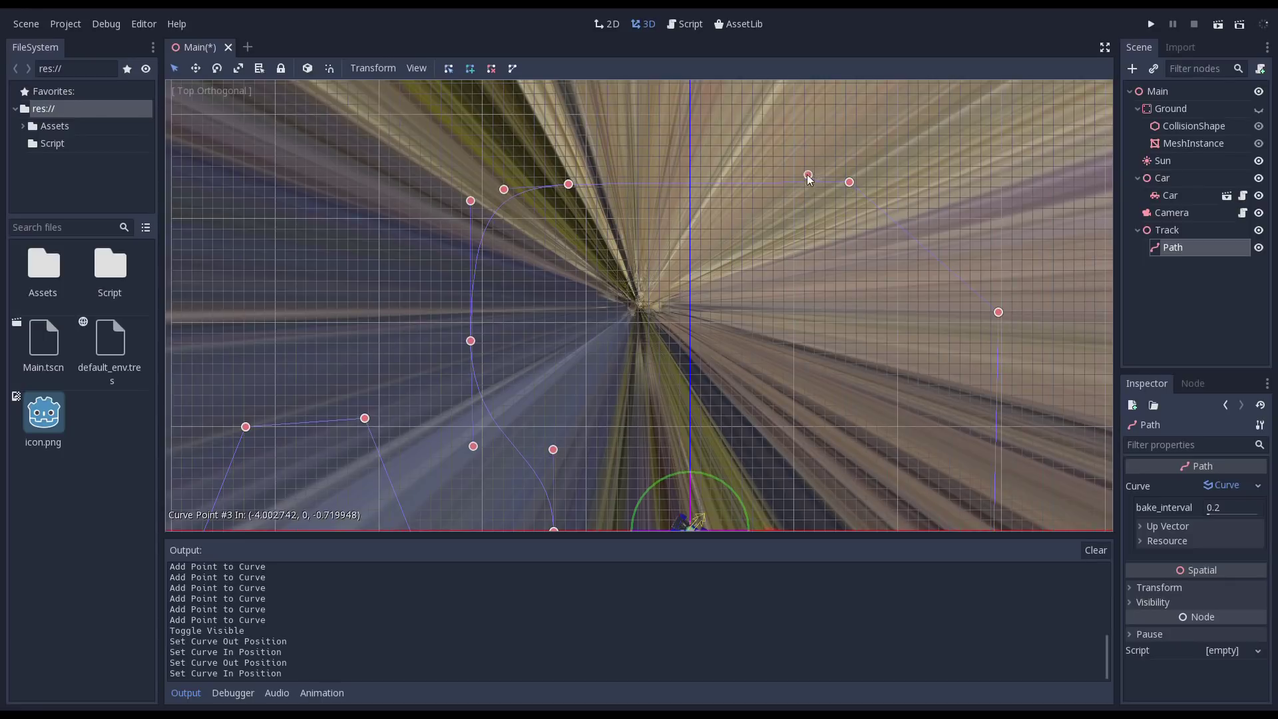
pyautogui.keyDown('shift'); pyautogui.moveTo(567, 185); pyautogui.dragTo(647, 193); pyautogui.keyUp('shift')
# Step: Round the fourth and fifth points' curves, undoing an accidental split and added point
pyautogui.keyDown('shift'); pyautogui.moveTo(862, 191); pyautogui.dragTo(848, 184, button='middle'); pyautogui.keyUp('shift')
pyautogui.keyDown('shift'); pyautogui.moveTo(834, 175); pyautogui.dragTo(912, 206); pyautogui.keyUp('shift')
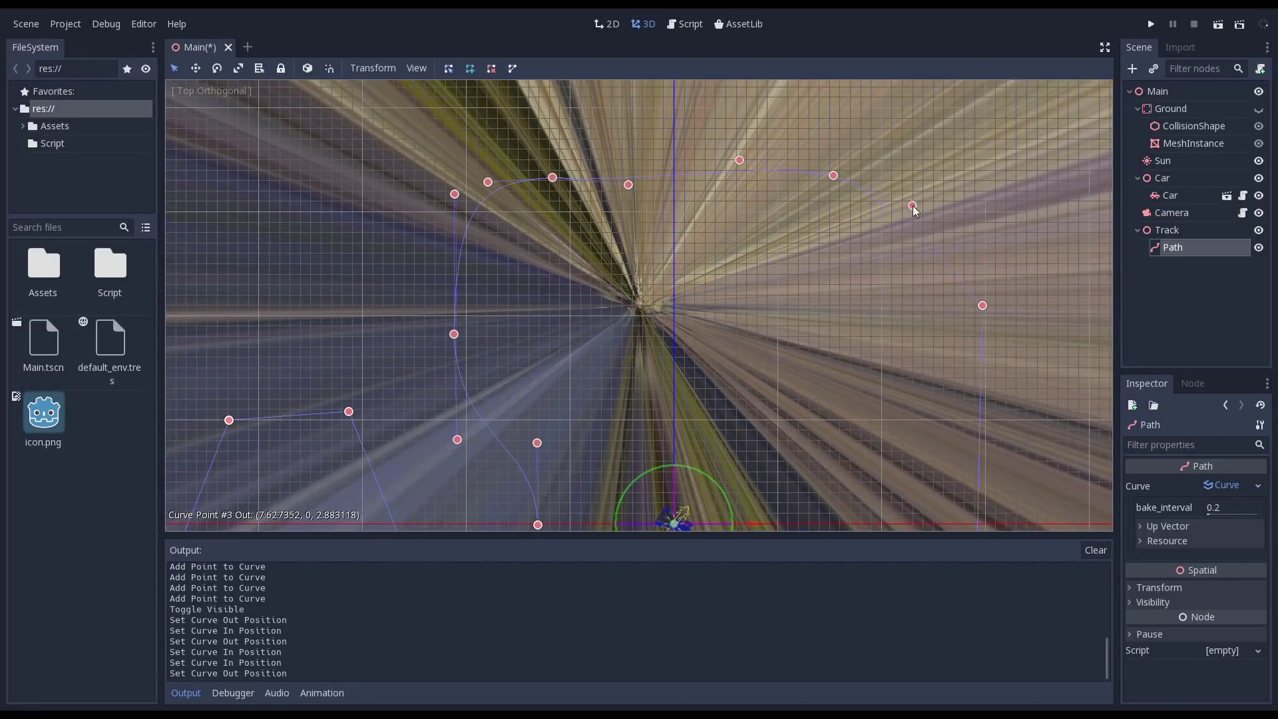
pyautogui.moveTo(983, 306)
pyautogui.keyDown('shift'); pyautogui.mouseDown()
pyautogui.moveTo(989, 253)
pyautogui.moveTo(975, 231)
pyautogui.mouseUp(); pyautogui.keyUp('shift')
pyautogui.keyDown('shift'); pyautogui.moveTo(974, 262); pyautogui.dragTo(846, 194, button='middle'); pyautogui.keyUp('shift')
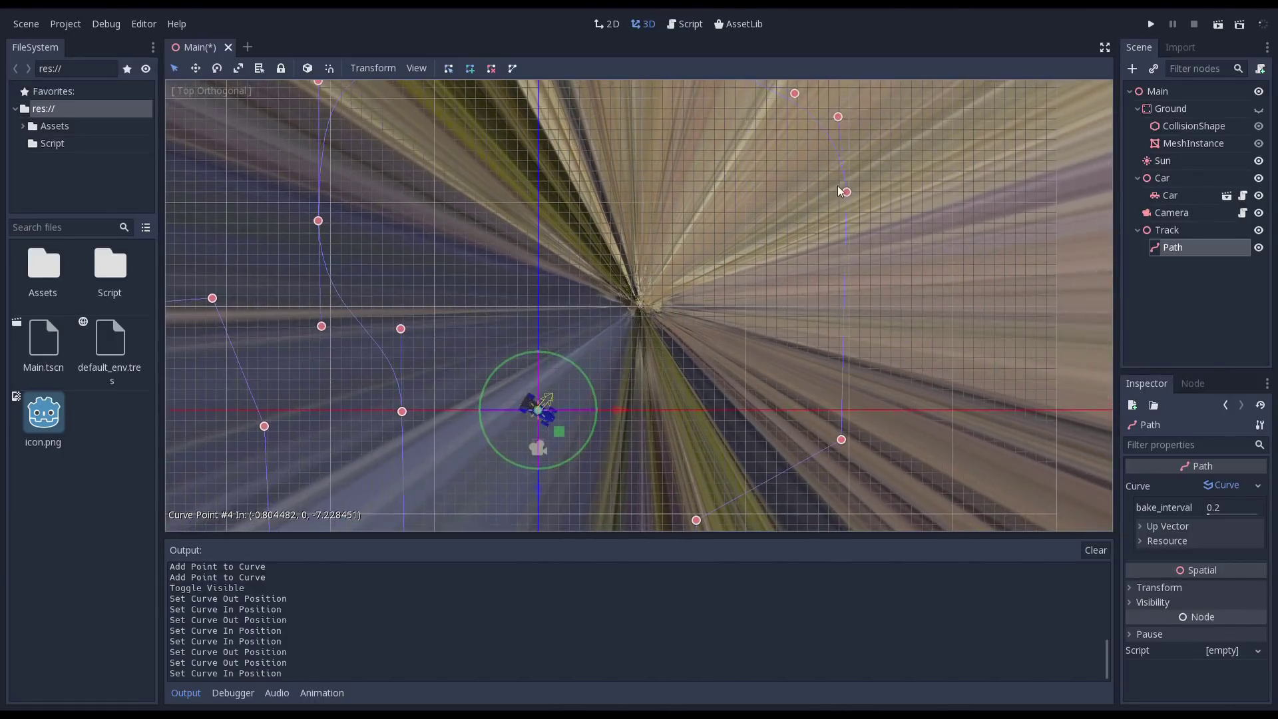
pyautogui.click(845, 193)
pyautogui.hotkey('ctrl', 'z')
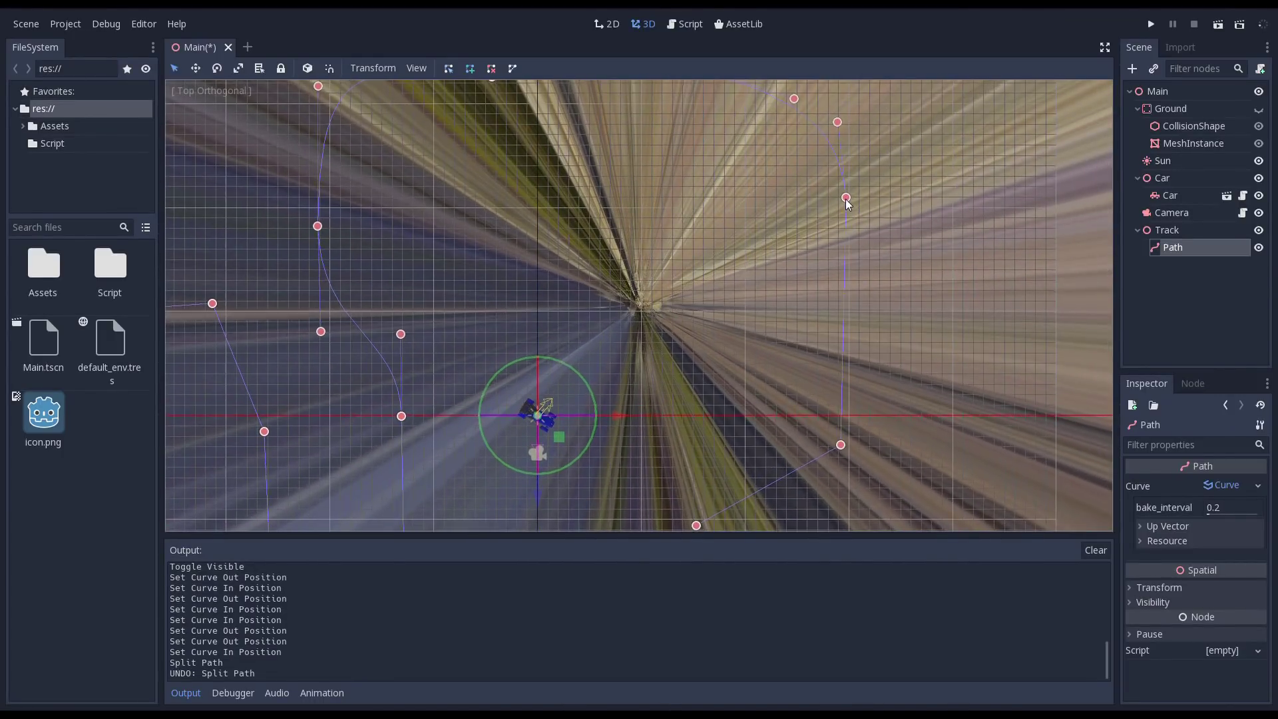
pyautogui.keyDown('shift'); pyautogui.moveTo(845, 196); pyautogui.dragTo(863, 293); pyautogui.keyUp('shift')
pyautogui.click(838, 117)
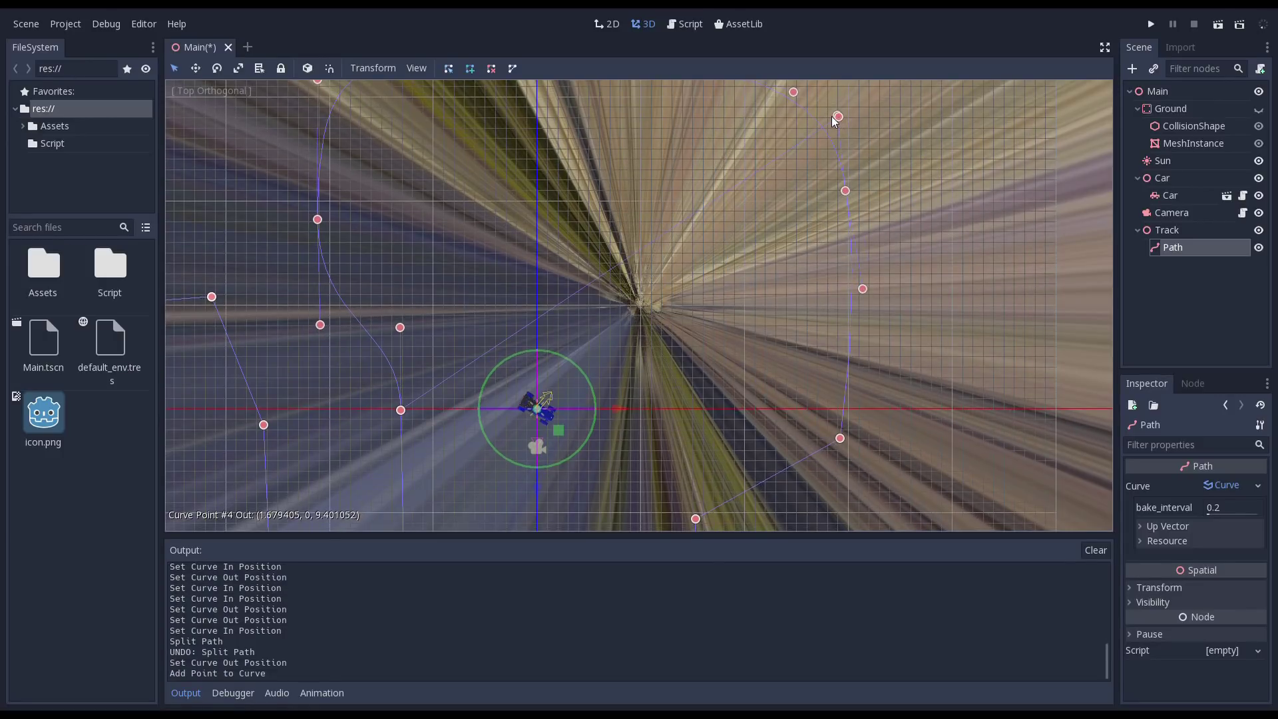
pyautogui.hotkey('ctrl', 'z')
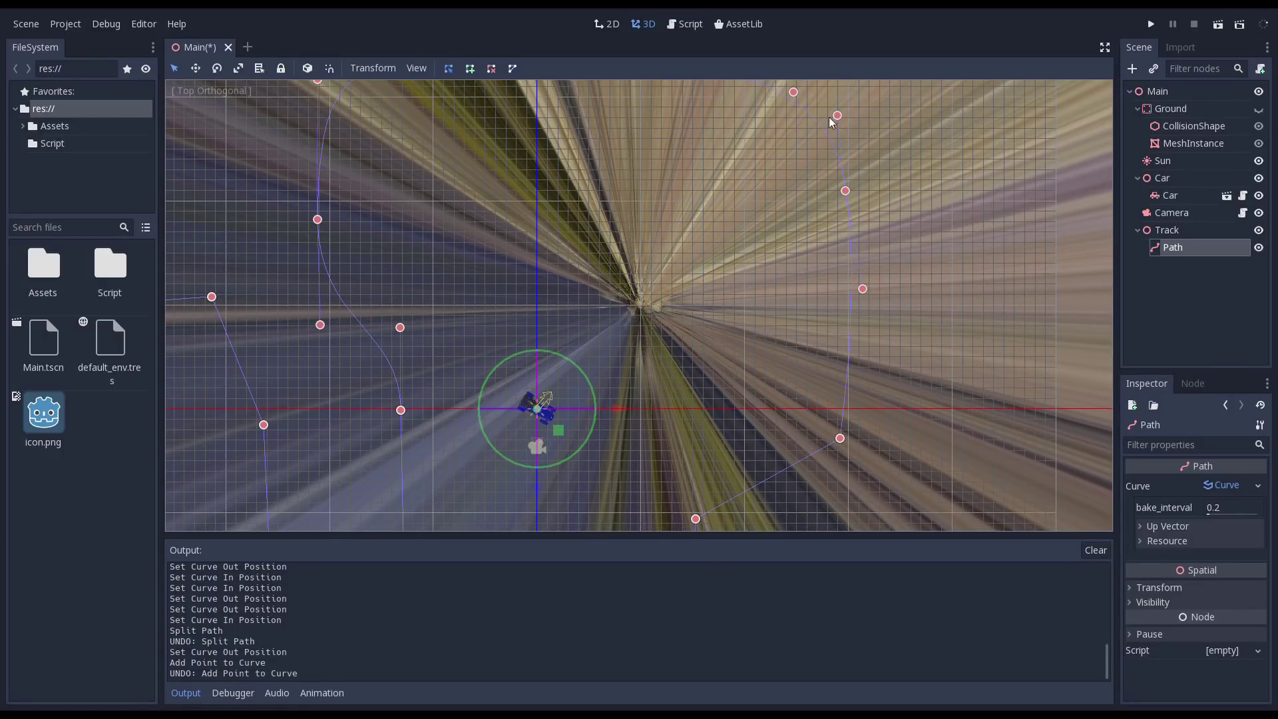
pyautogui.click(870, 485)
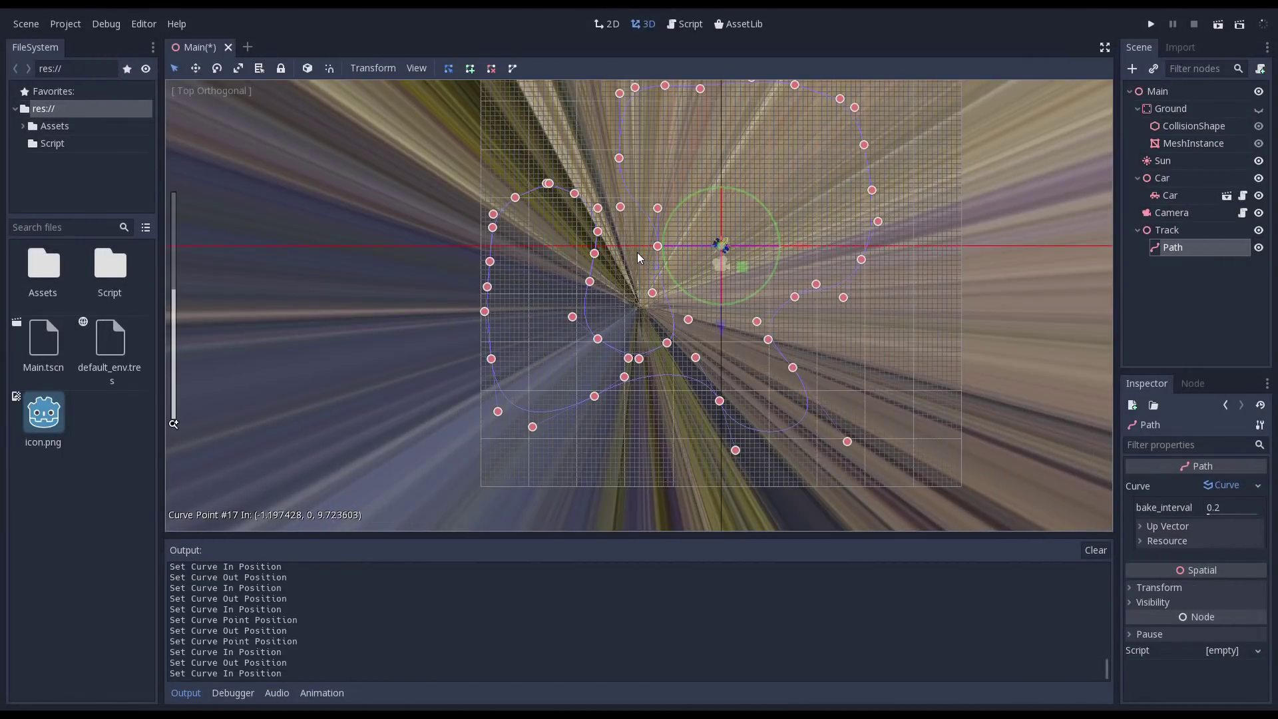
pyautogui.scroll(3, 637, 253)
pyautogui.scroll(-5, 636, 252)
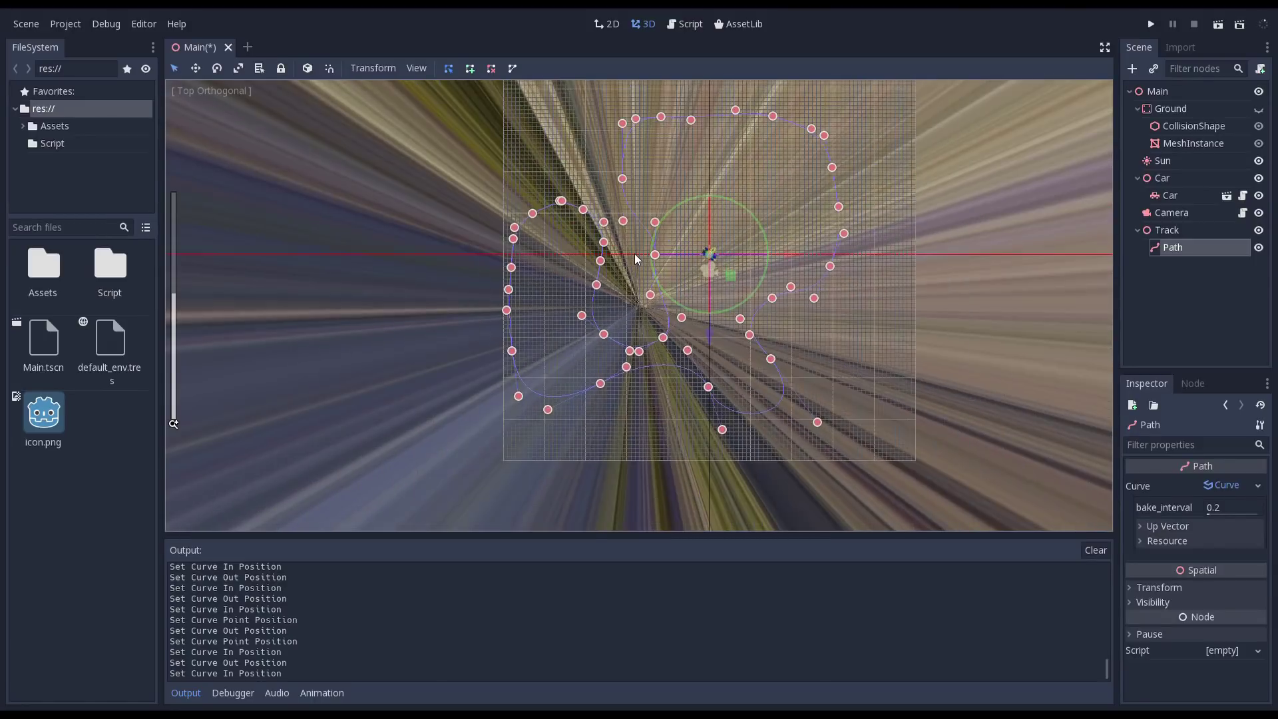
# Step: Switch to a side view and orbit around the path to pick curve points for height edits
pyautogui.click(205, 91)
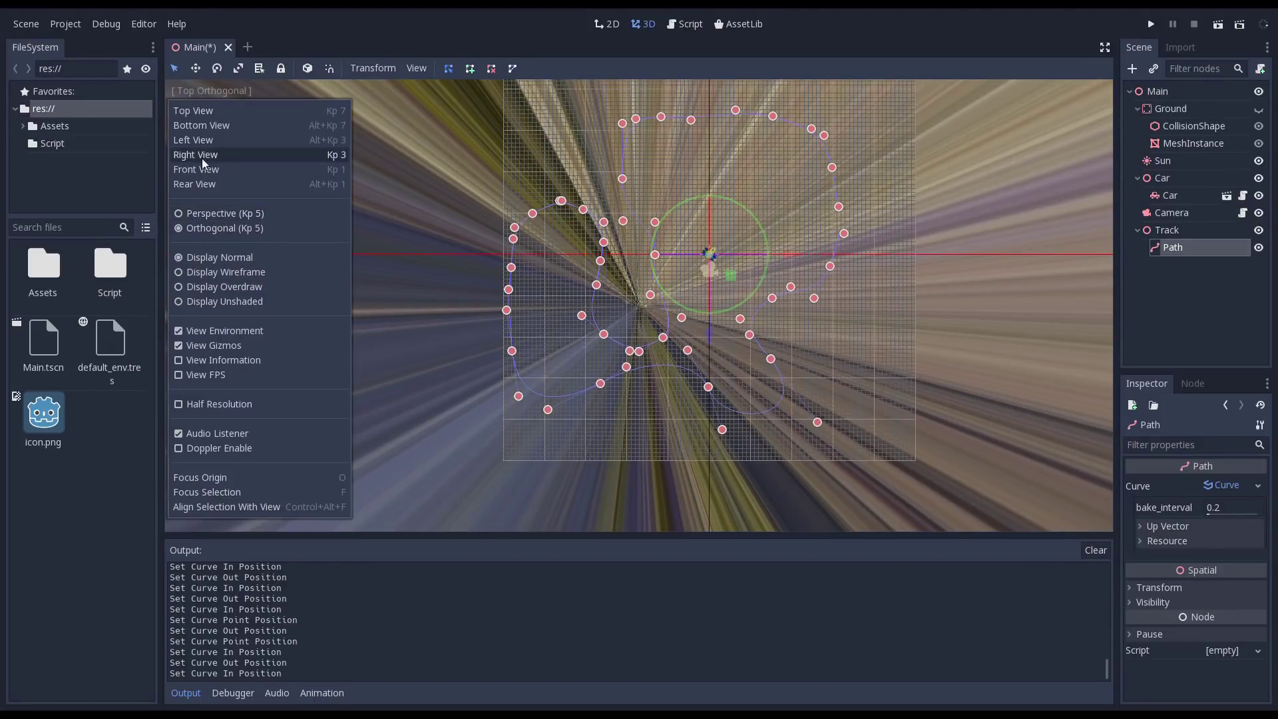
pyautogui.click(205, 140)
pyautogui.moveTo(298, 191)
pyautogui.mouseDown(button='middle')
pyautogui.moveTo(442, 246)
pyautogui.moveTo(446, 264)
pyautogui.moveTo(419, 255)
pyautogui.mouseUp(button='middle')
pyautogui.moveTo(236, 318)
pyautogui.mouseDown(button='middle')
pyautogui.moveTo(427, 349)
pyautogui.moveTo(461, 379)
pyautogui.moveTo(491, 333)
pyautogui.moveTo(415, 344)
pyautogui.moveTo(666, 371)
pyautogui.mouseUp(button='middle')
pyautogui.click(414, 343)
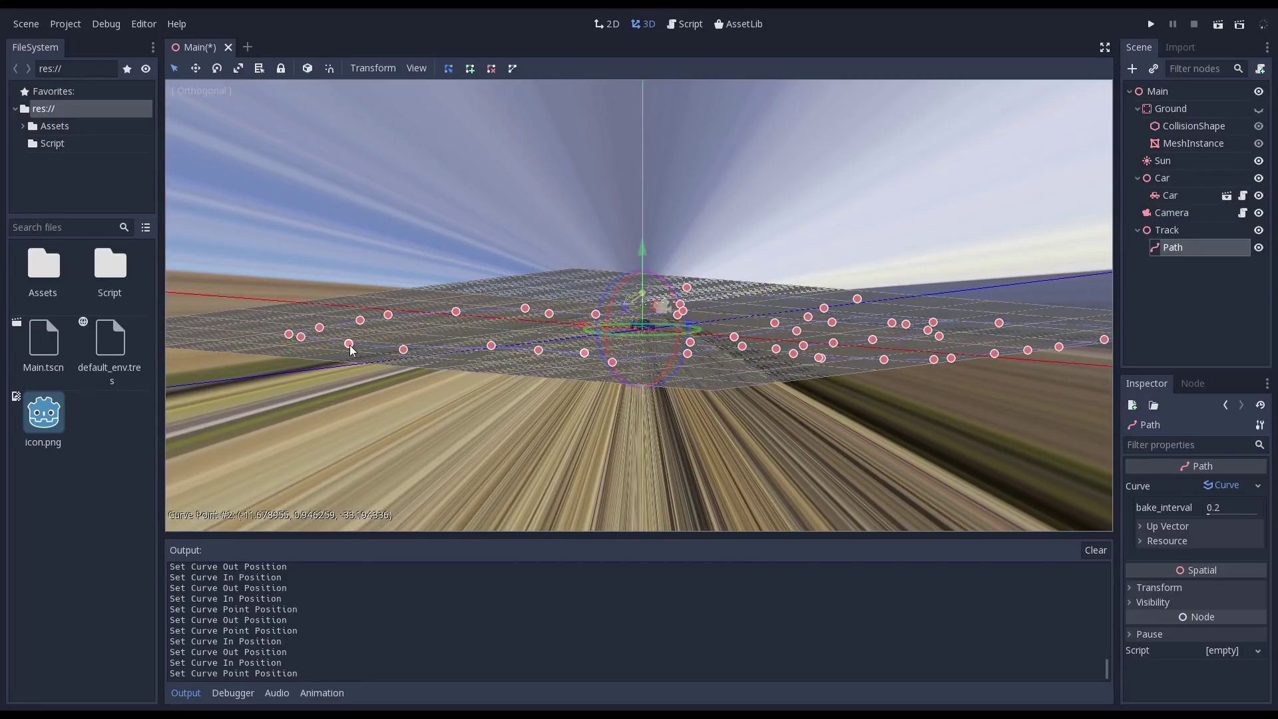
pyautogui.moveTo(349, 345); pyautogui.dragTo(350, 339)
pyautogui.moveTo(350, 335)
pyautogui.mouseDown(button='middle')
pyautogui.moveTo(429, 362)
pyautogui.moveTo(428, 382)
pyautogui.moveTo(509, 384)
pyautogui.moveTo(532, 418)
pyautogui.moveTo(513, 397)
pyautogui.mouseUp(button='middle')
pyautogui.click(423, 378)
# Step: Drag several curve points vertically so the track rises and dips in elevation
pyautogui.click(493, 388)
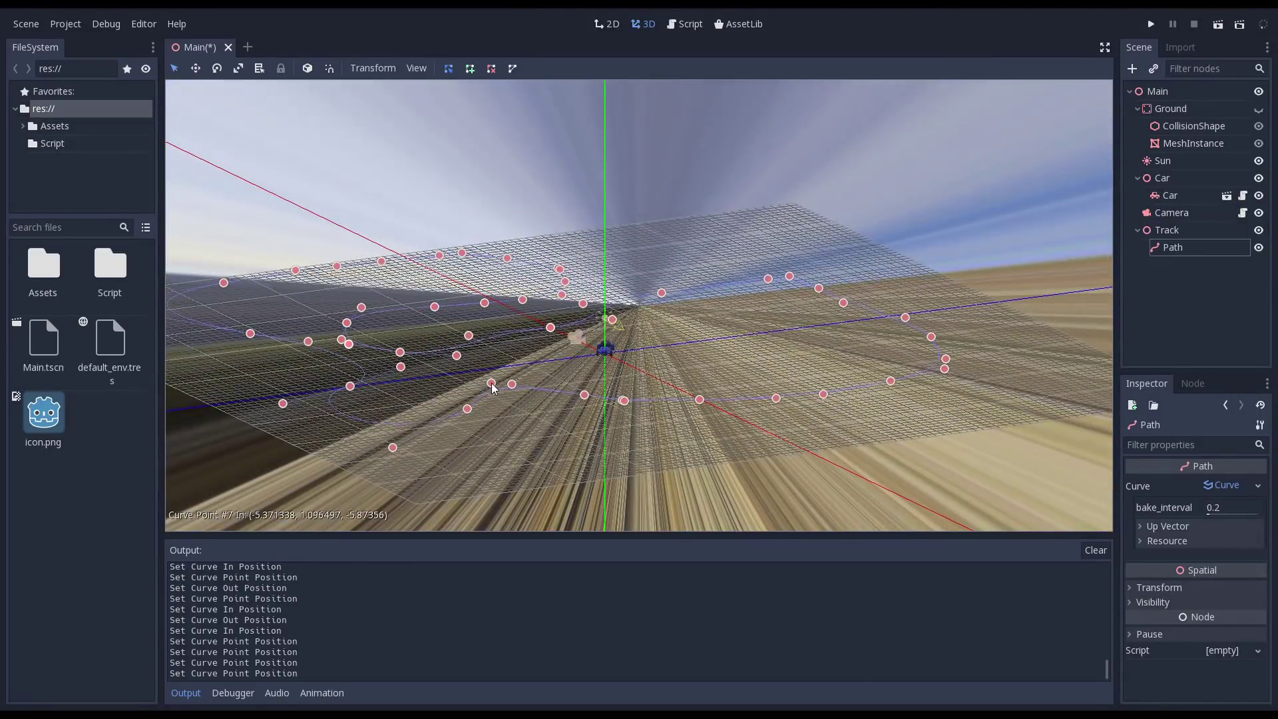
pyautogui.moveTo(495, 390); pyautogui.dragTo(486, 408)
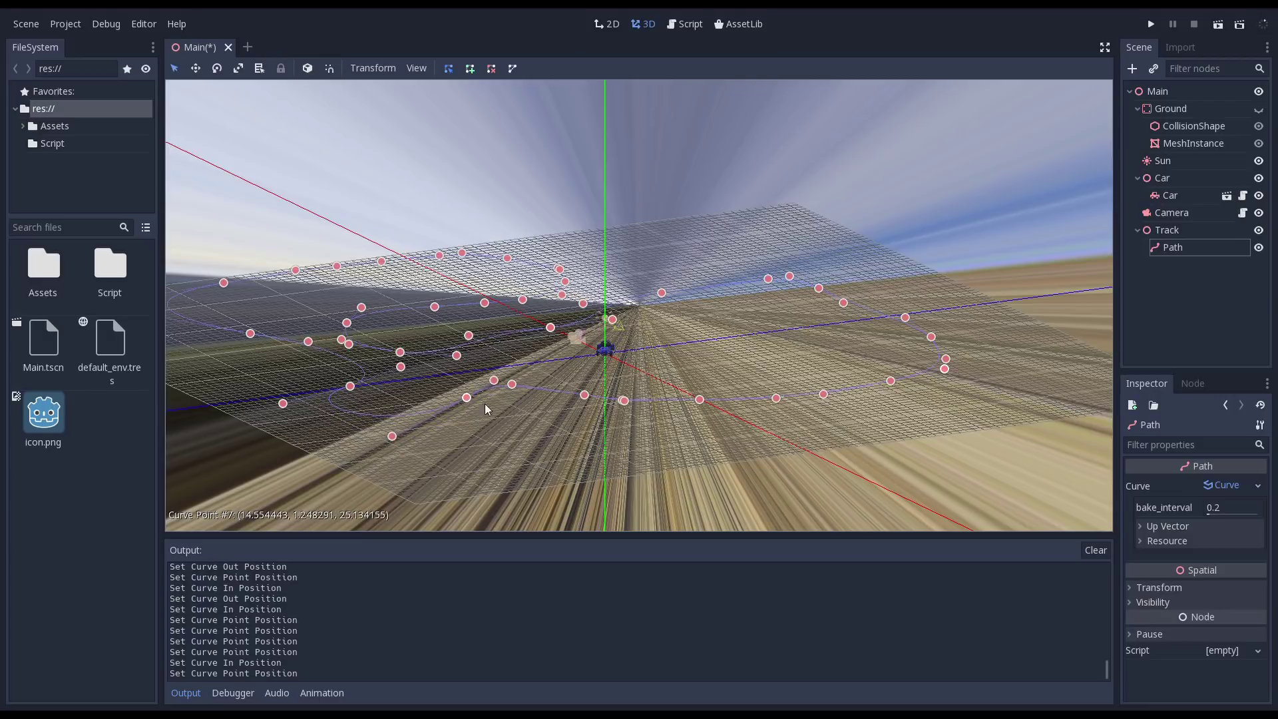
pyautogui.click(585, 387)
pyautogui.moveTo(584, 387)
pyautogui.mouseDown(button='middle')
pyautogui.moveTo(718, 393)
pyautogui.moveTo(654, 405)
pyautogui.moveTo(627, 456)
pyautogui.mouseUp(button='middle')
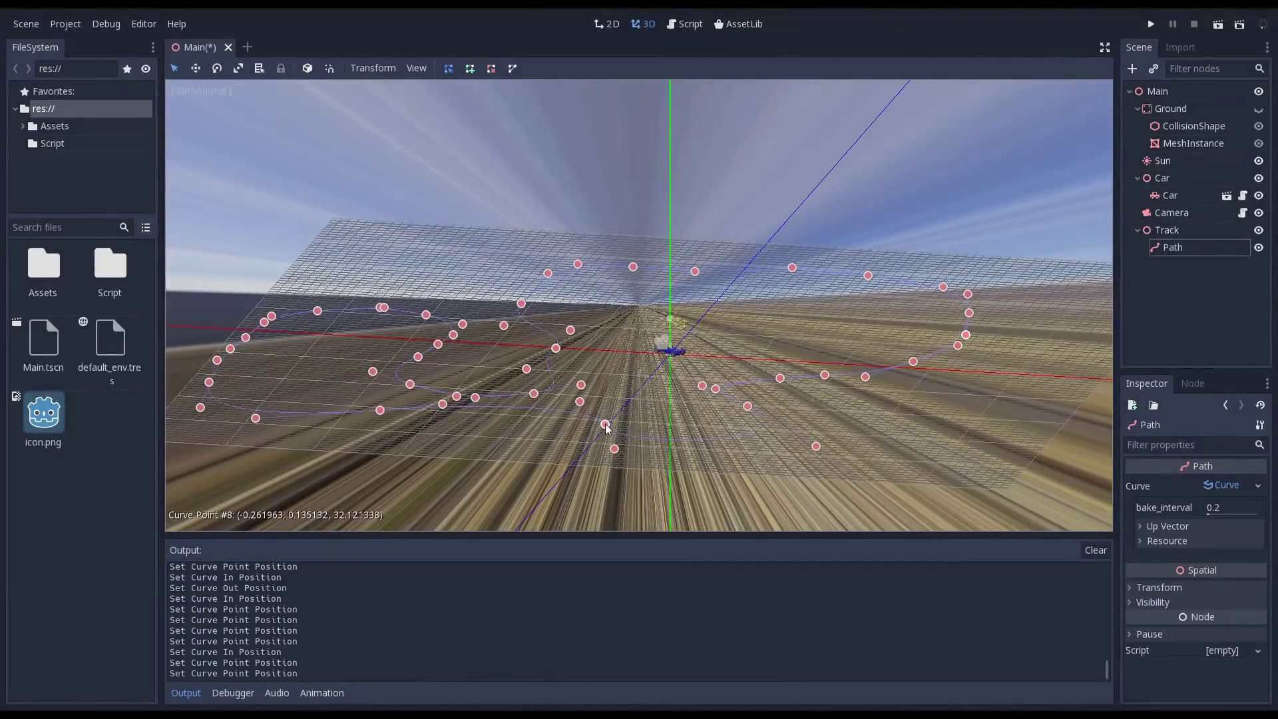
pyautogui.moveTo(605, 426); pyautogui.dragTo(613, 443)
pyautogui.moveTo(429, 406)
pyautogui.mouseDown(button='middle')
pyautogui.moveTo(488, 305)
pyautogui.moveTo(481, 318)
pyautogui.mouseUp(button='middle')
pyautogui.moveTo(444, 405); pyautogui.dragTo(464, 408)
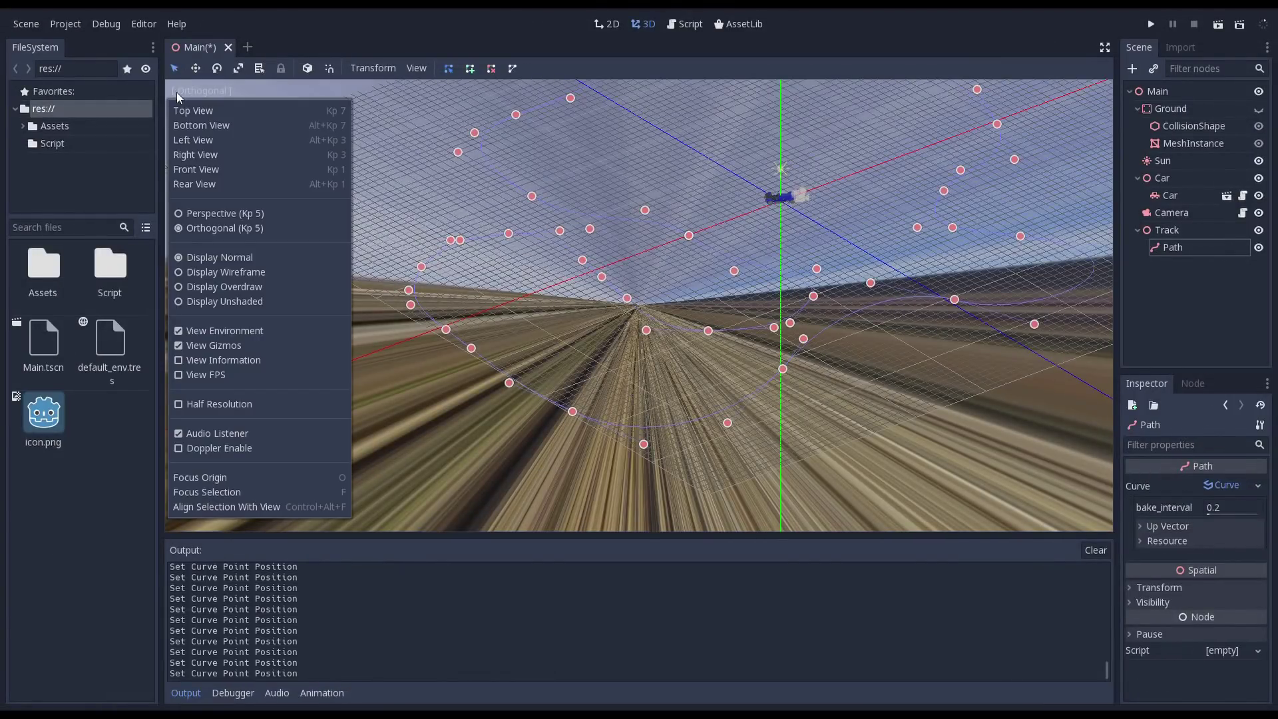
# Step: View the track in perspective low over the terrain, then select the Path node
pyautogui.click(209, 214)
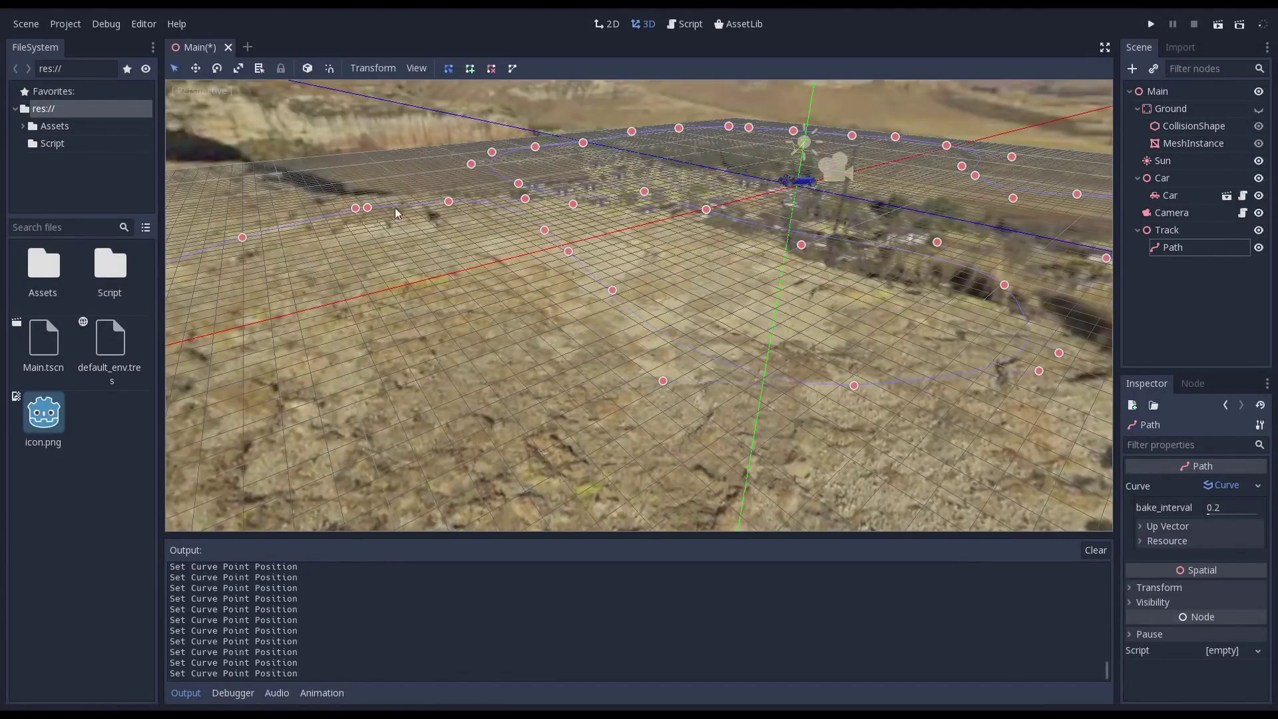
pyautogui.moveTo(394, 208)
pyautogui.mouseDown(button='middle')
pyautogui.moveTo(504, 212)
pyautogui.moveTo(663, 242)
pyautogui.moveTo(465, 237)
pyautogui.moveTo(432, 233)
pyautogui.moveTo(863, 250)
pyautogui.mouseUp(button='middle')
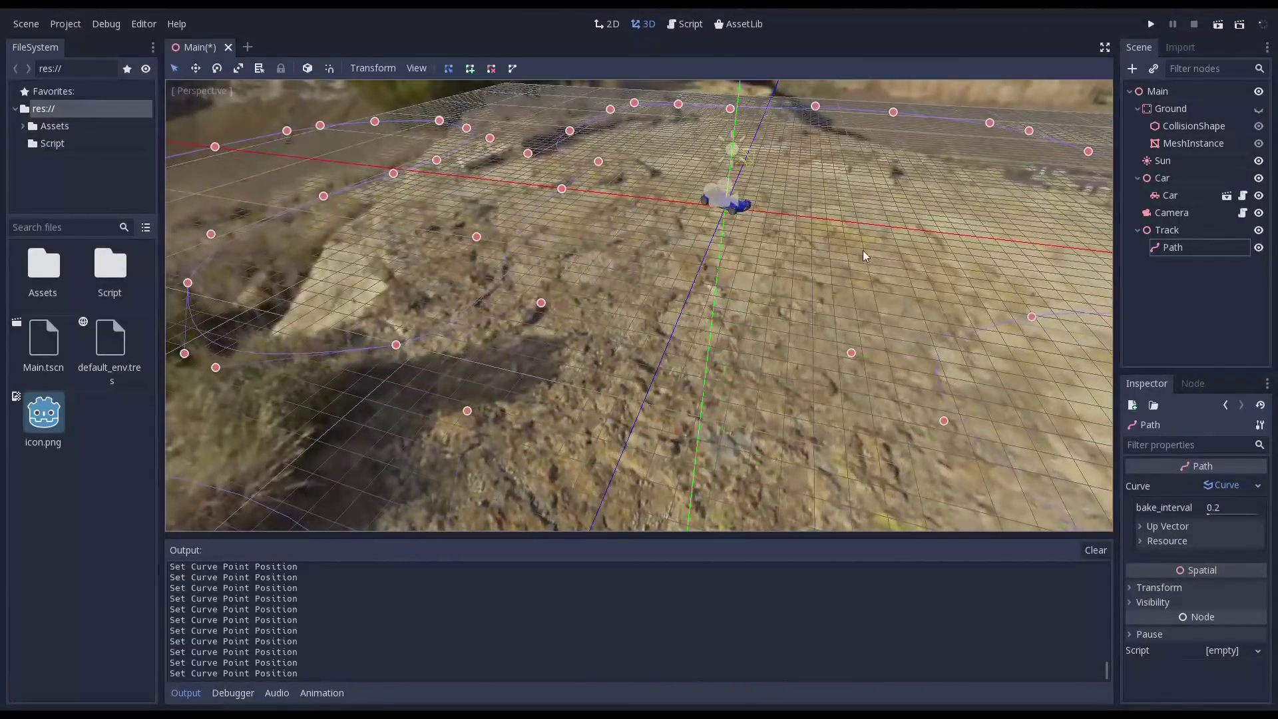
pyautogui.click(1191, 249)
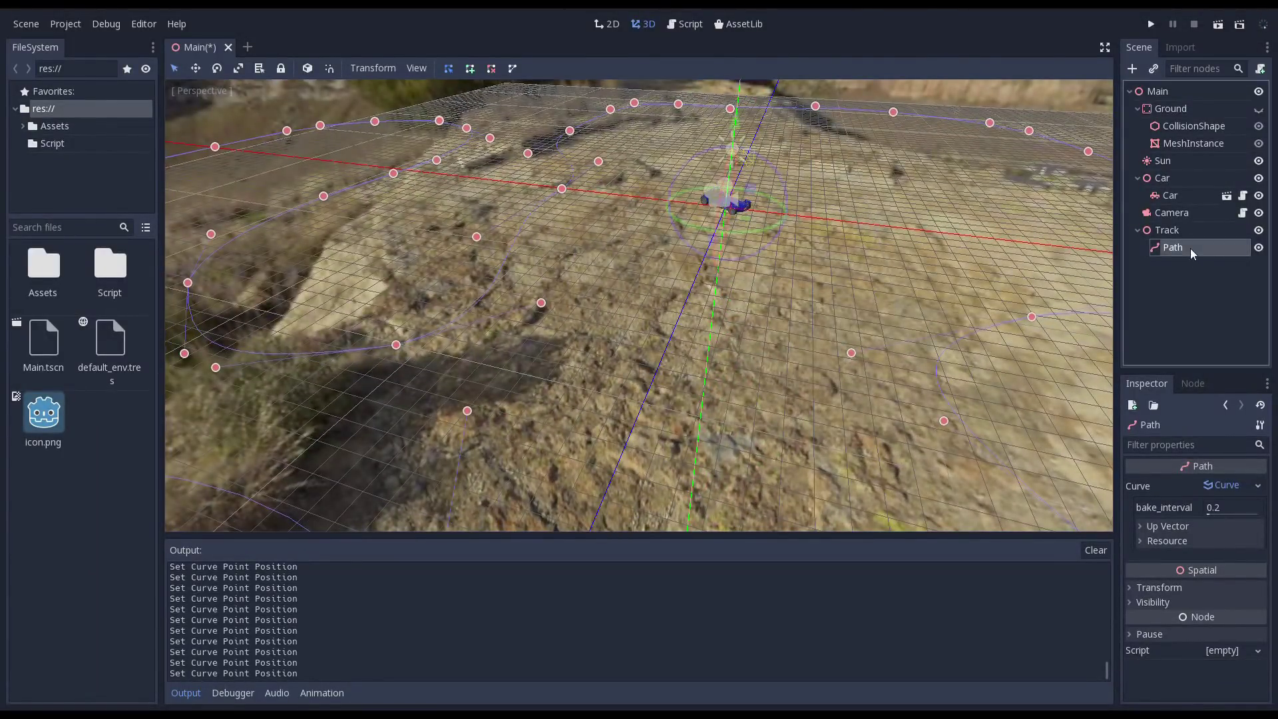
# Step: Add a CSGPolygon child under the Path and rename it Road
pyautogui.click(1134, 70)
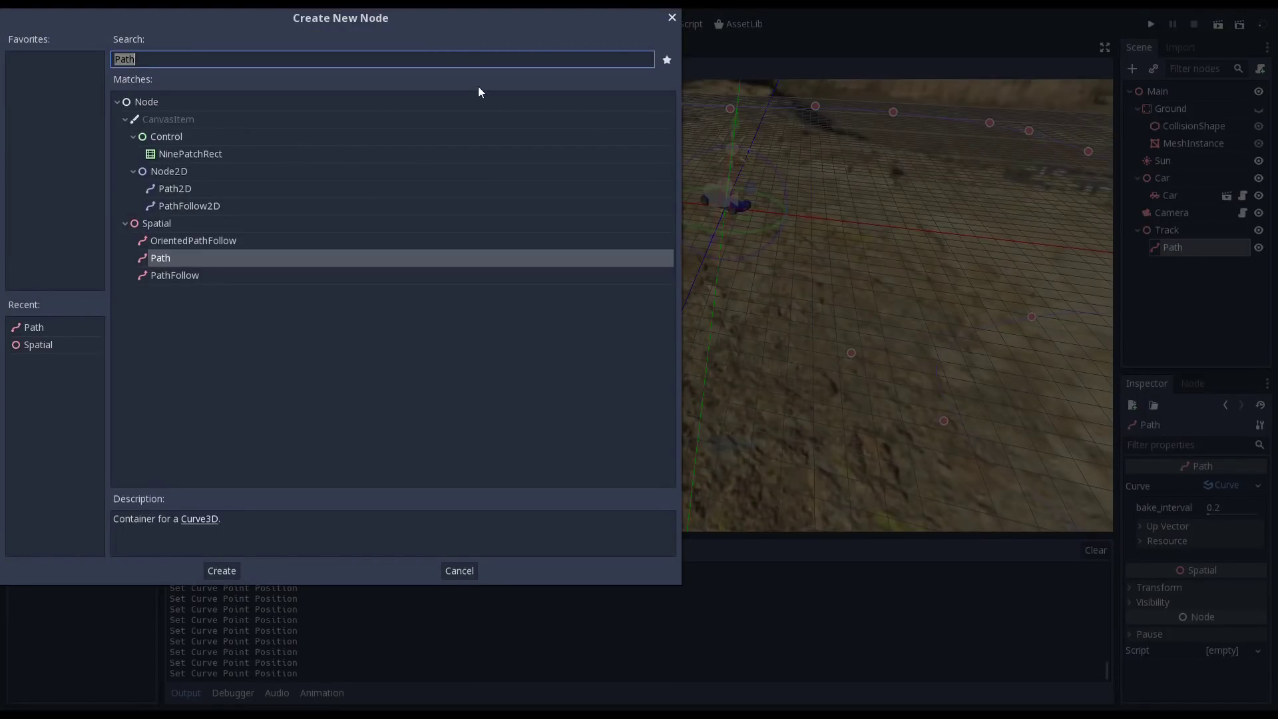
pyautogui.write('CSG')
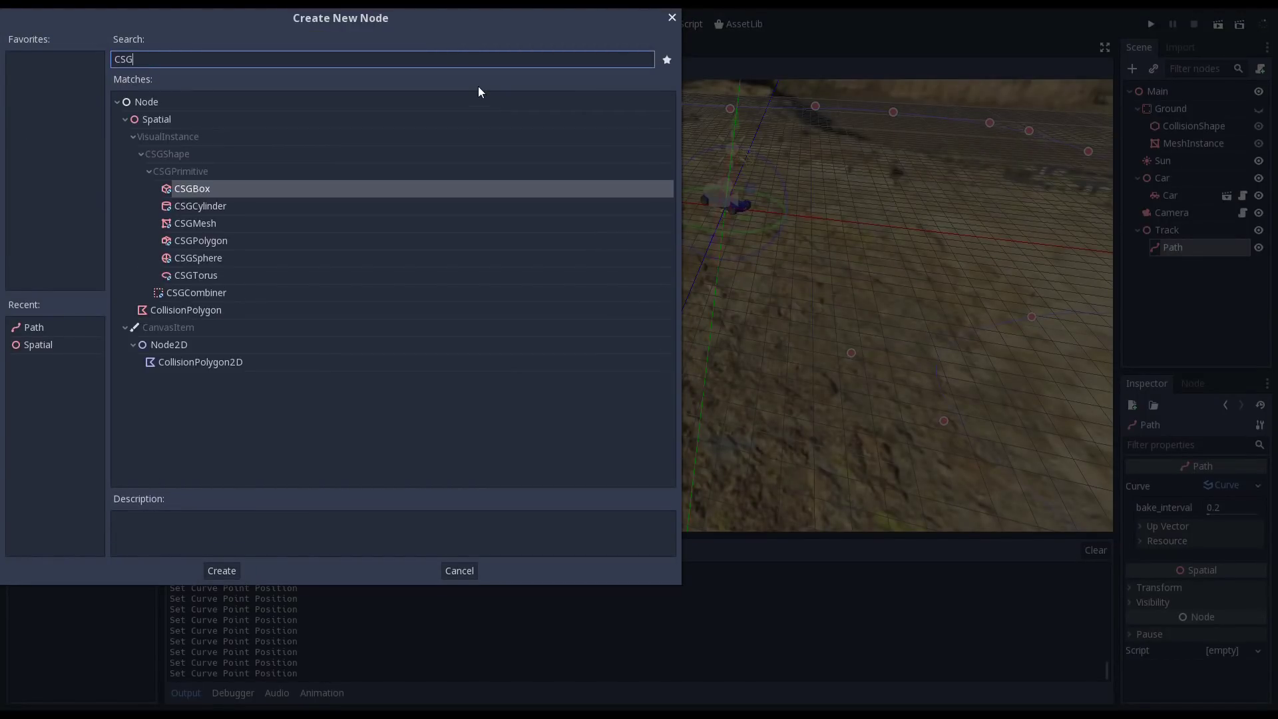
pyautogui.write('Po')
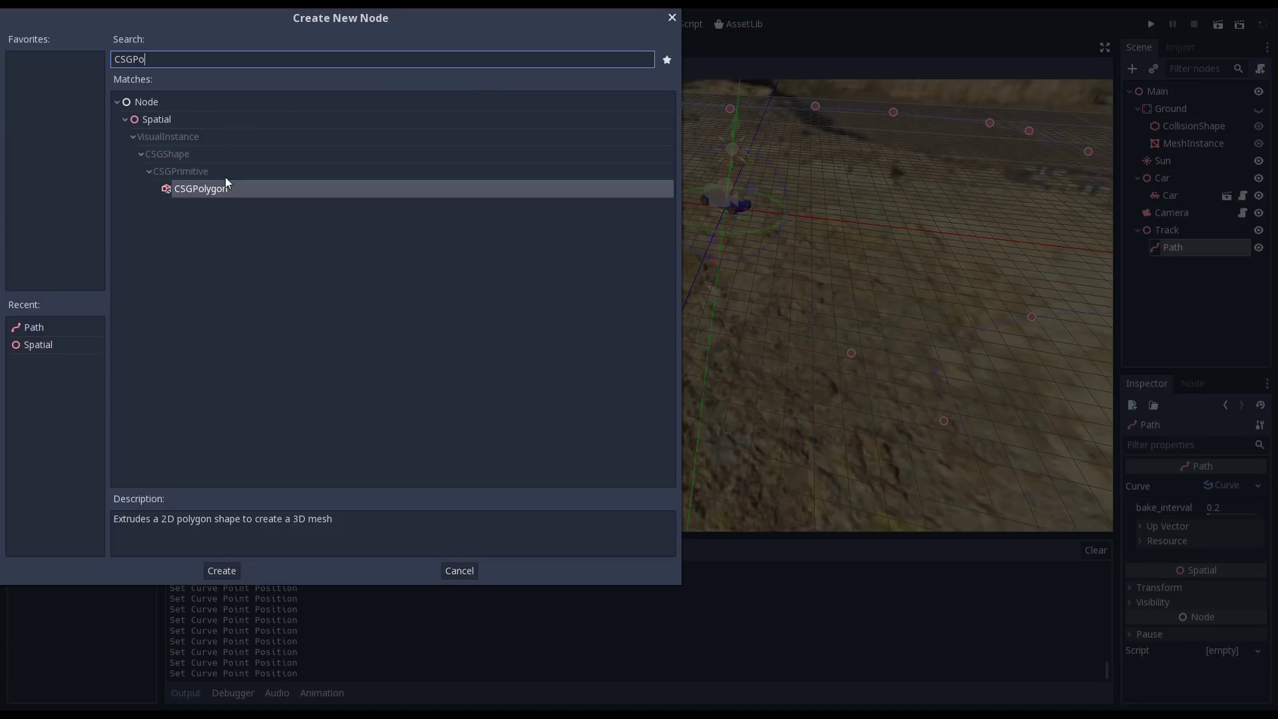
pyautogui.doubleClick(217, 188)
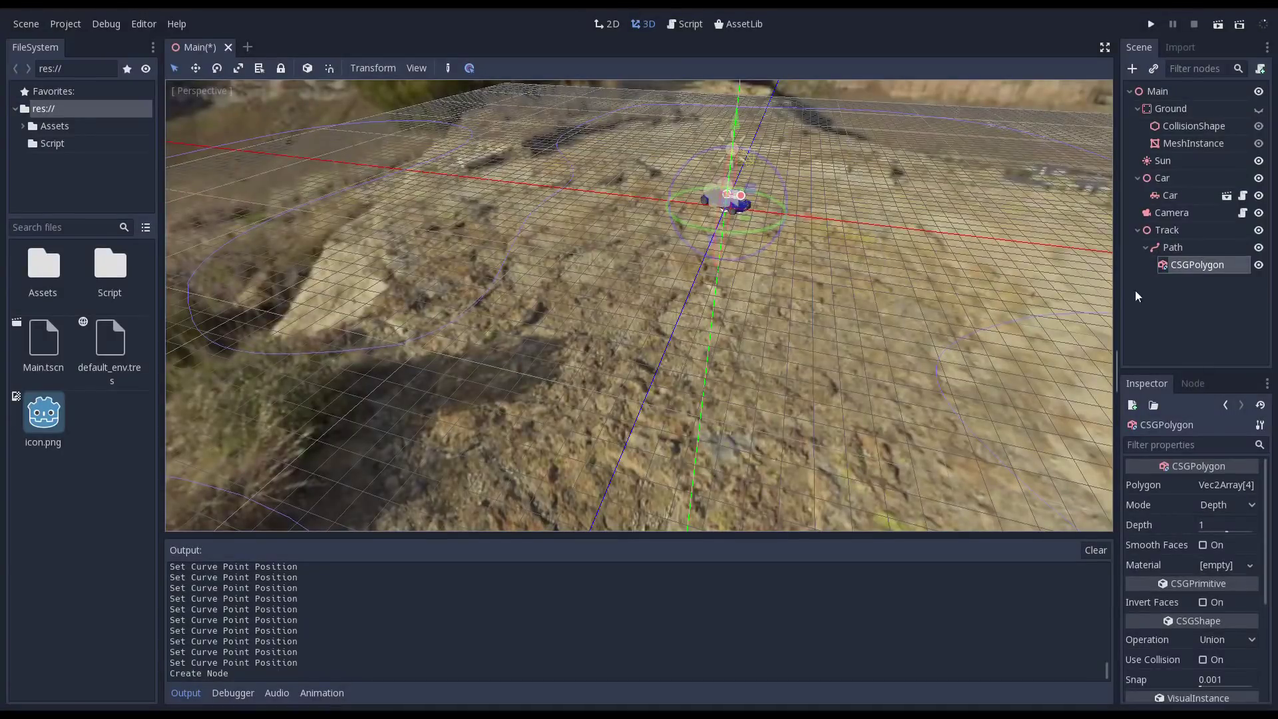
pyautogui.doubleClick(1205, 267)
pyautogui.write('R')
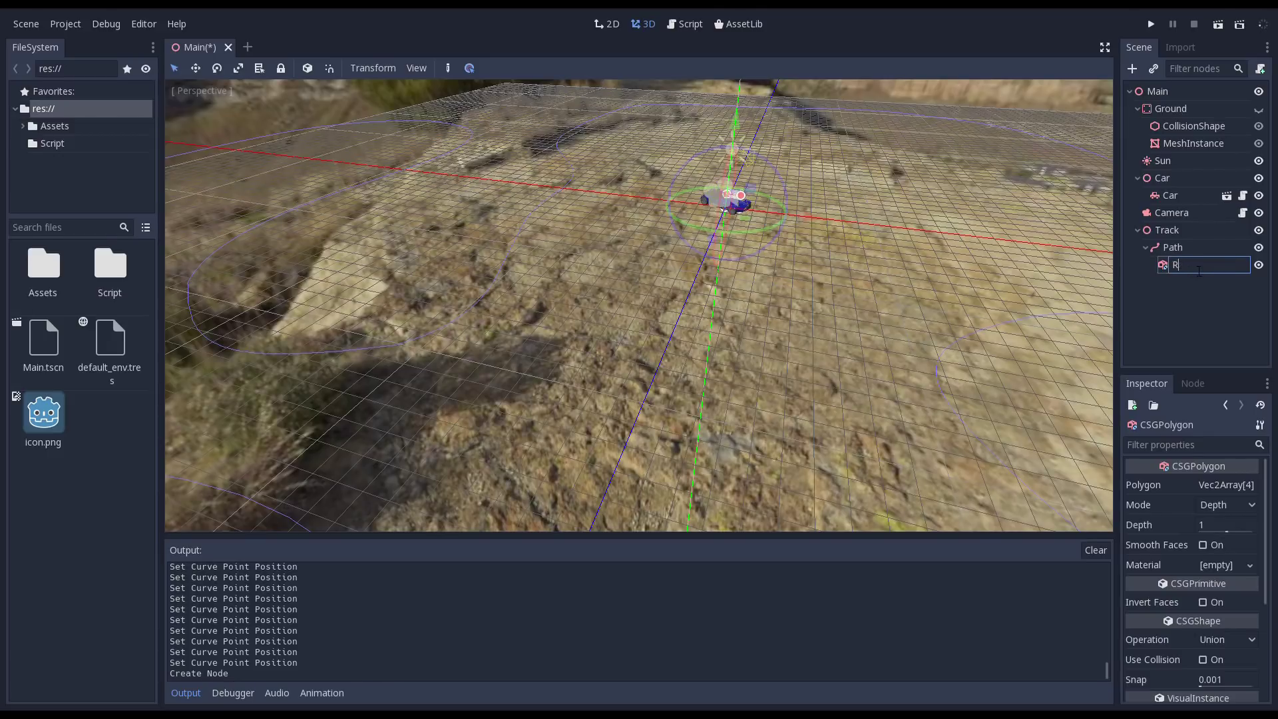
pyautogui.write('oad')
pyautogui.press('Return')
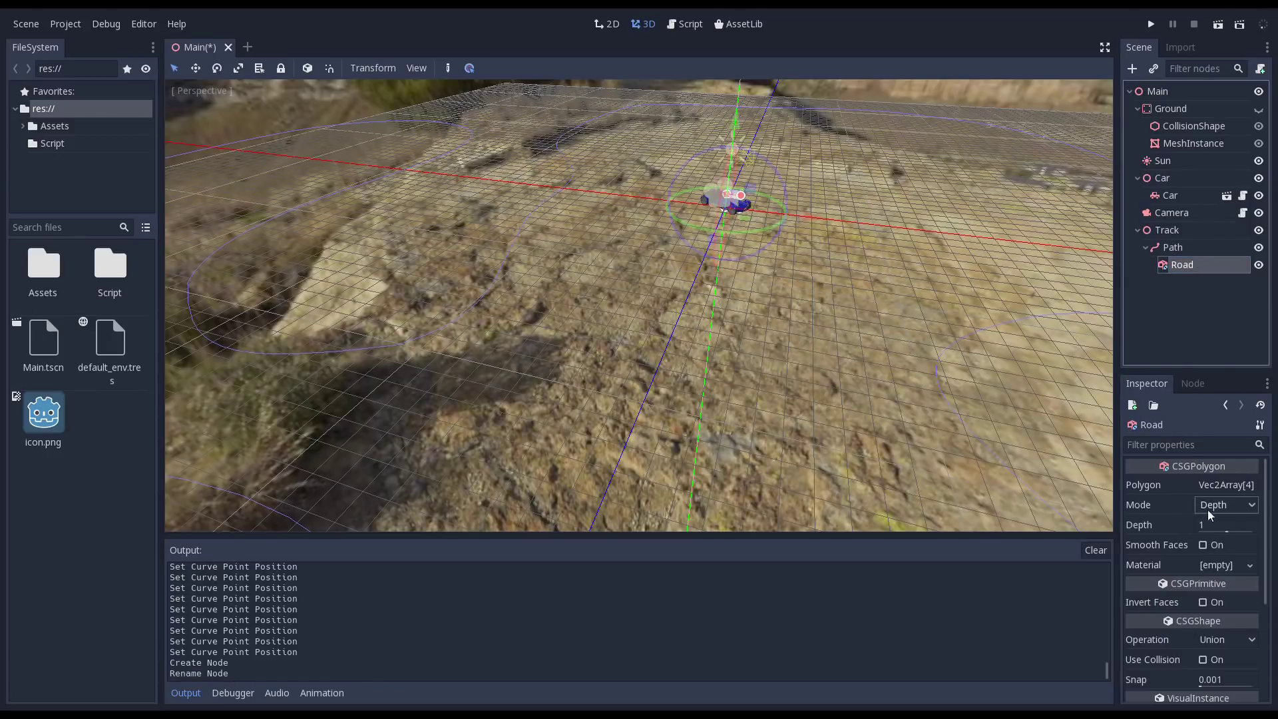
# Step: Set the Road's mode to Path with PathFollow rotation
pyautogui.click(1250, 506)
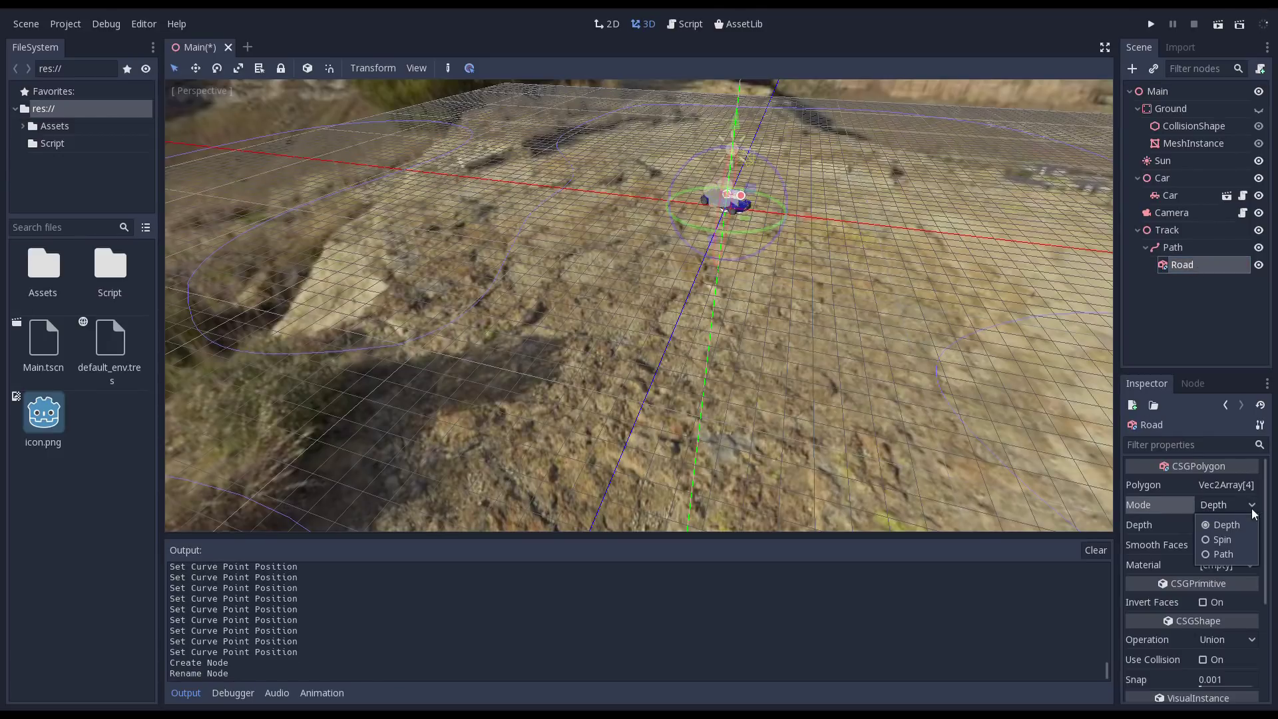
pyautogui.click(1213, 553)
pyautogui.click(1180, 248)
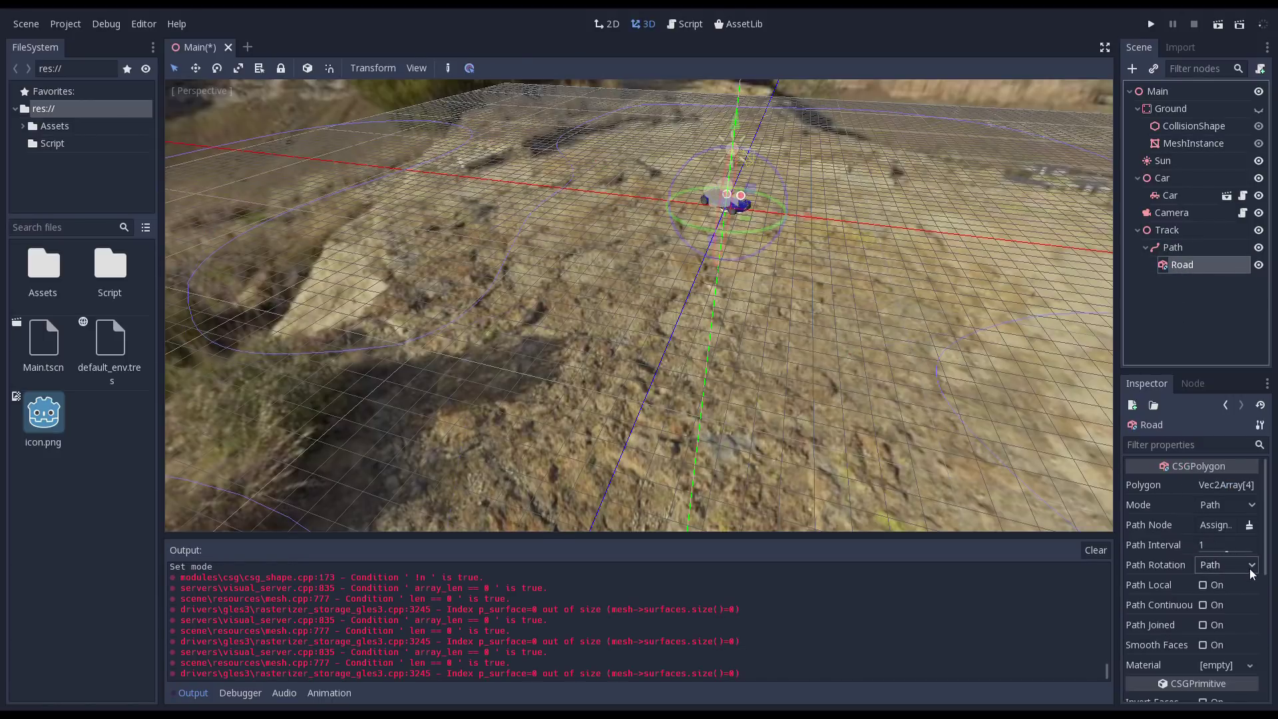
pyautogui.click(1251, 568)
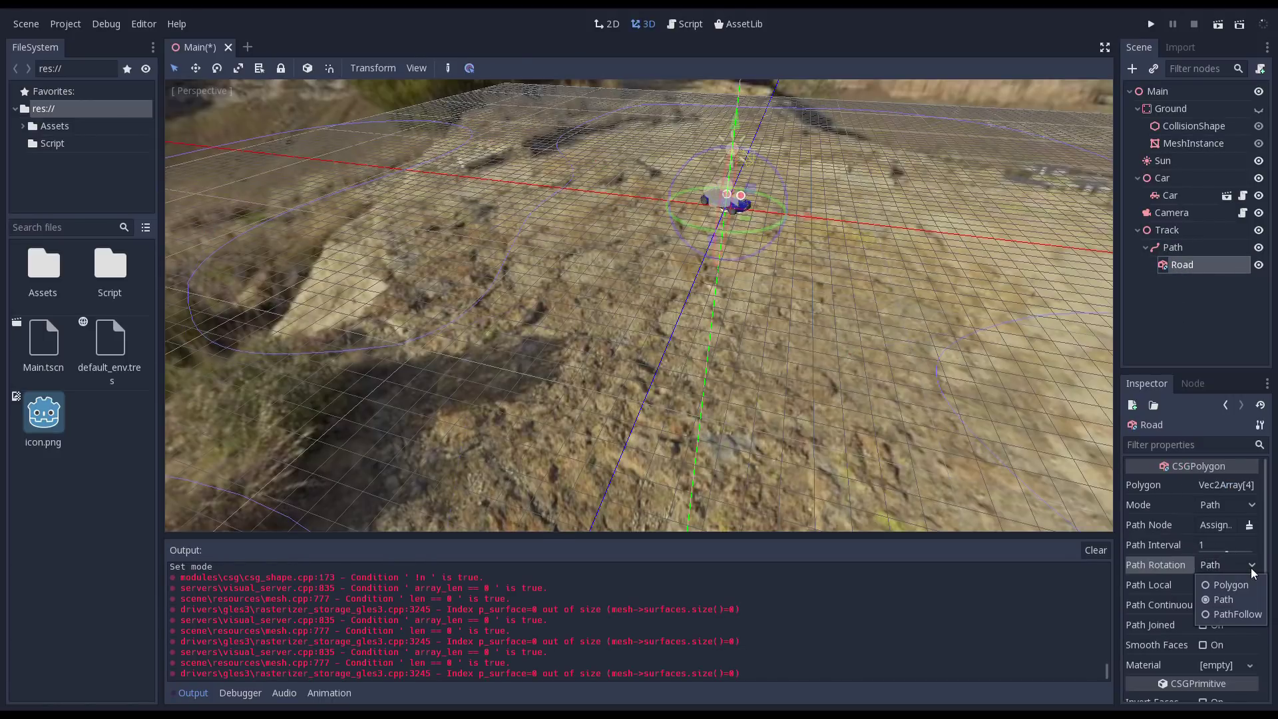
pyautogui.click(1225, 618)
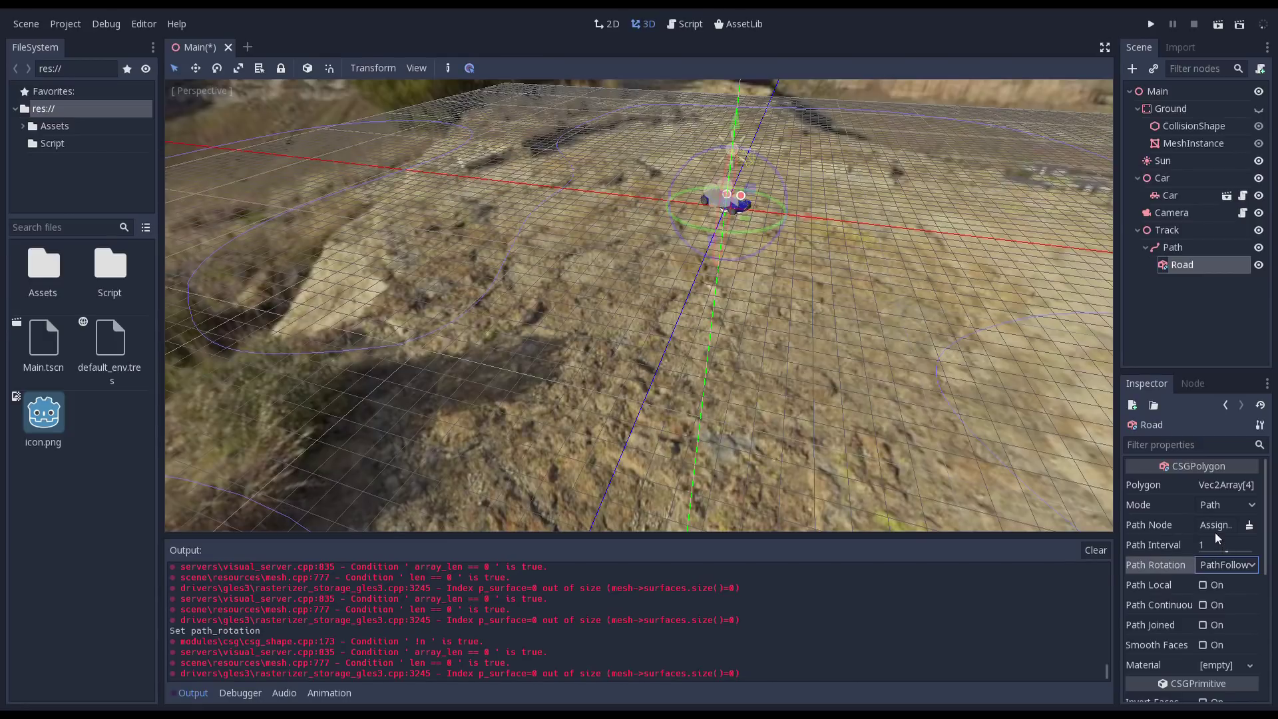
# Step: Assign the track Path as the Road's path node so it extrudes along the loop
pyautogui.click(1215, 527)
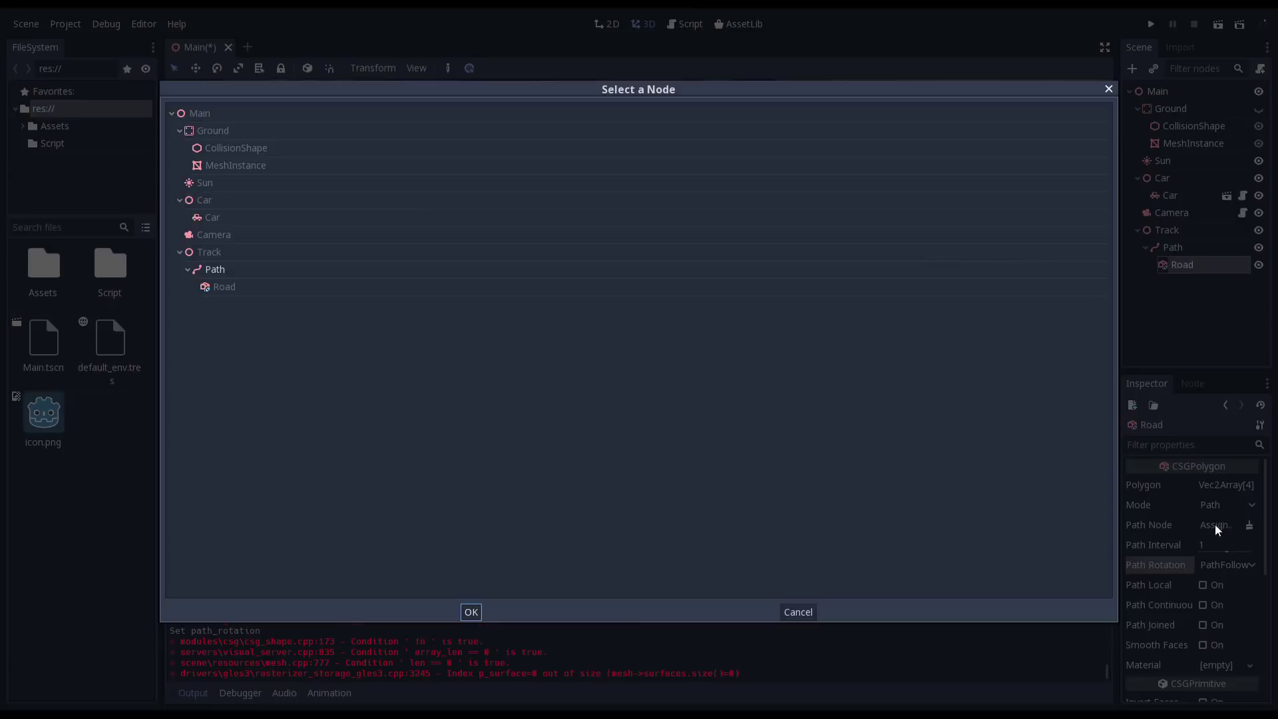
pyautogui.click(217, 270)
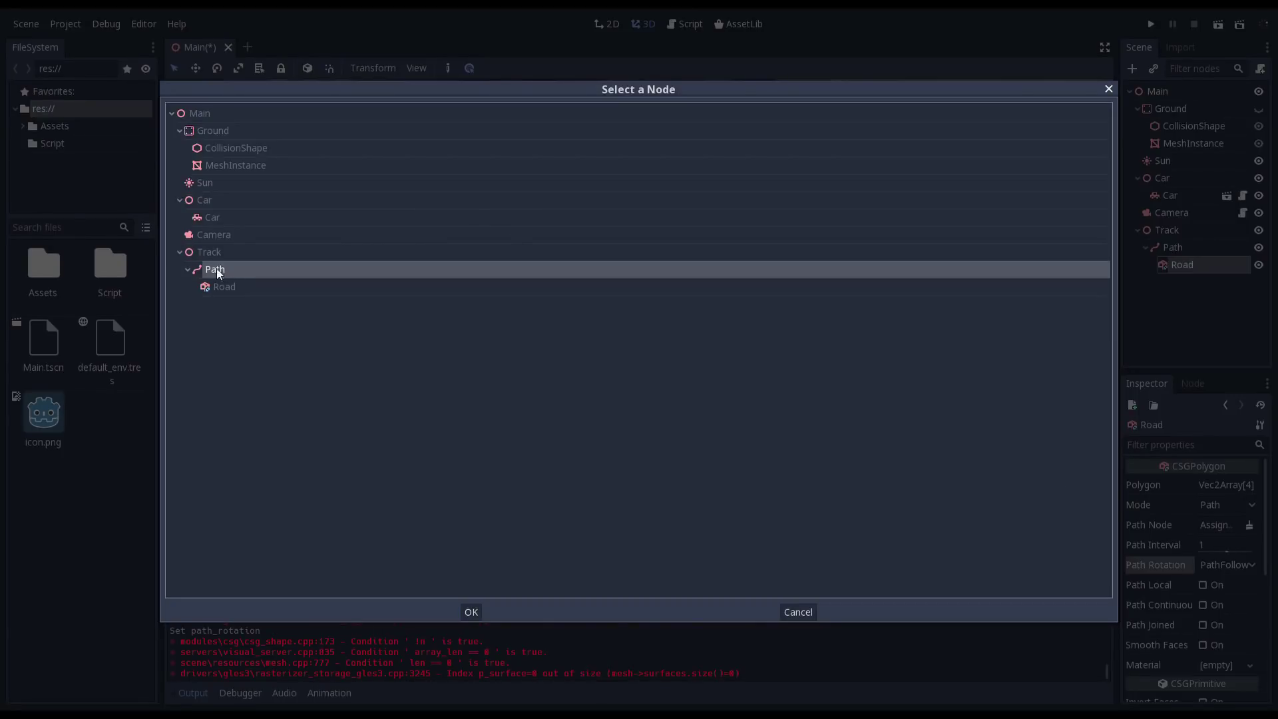
pyautogui.click(476, 611)
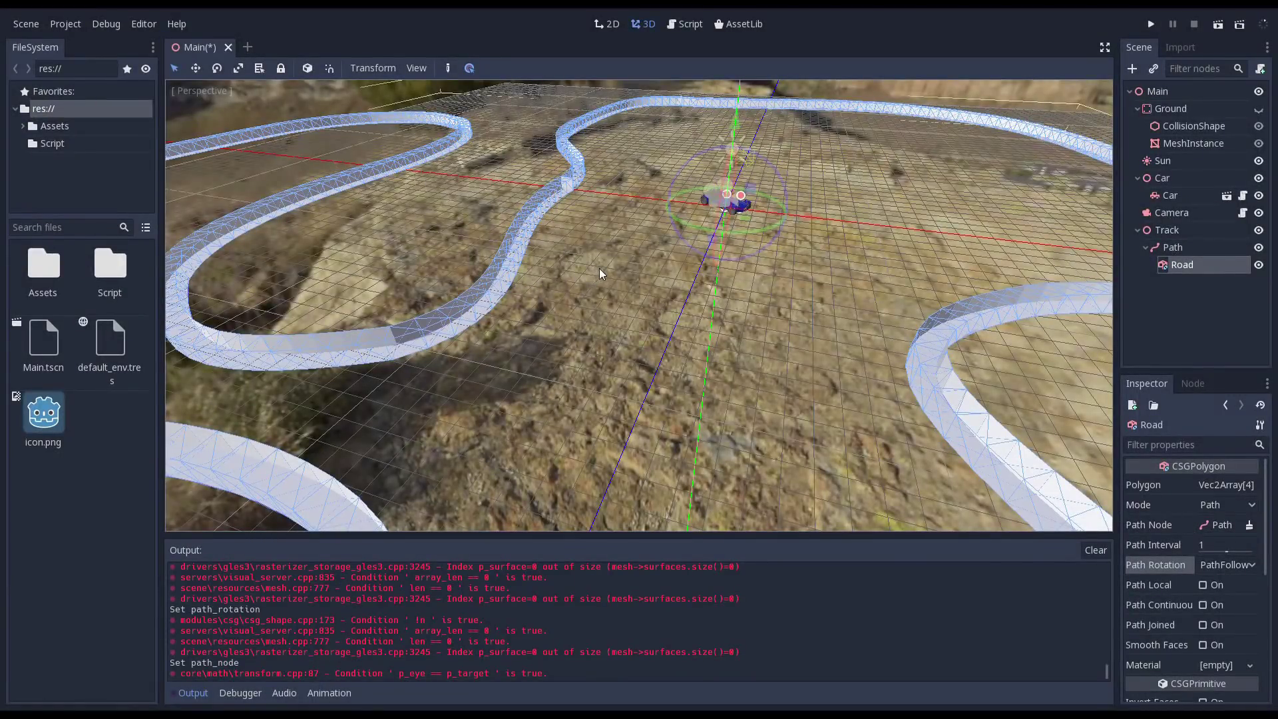
# Step: Turn on Invert Faces for the Road mesh while inspecting the track from below and above
pyautogui.moveTo(599, 269)
pyautogui.mouseDown(button='middle')
pyautogui.moveTo(576, 272)
pyautogui.moveTo(614, 259)
pyautogui.moveTo(572, 255)
pyautogui.mouseUp(button='middle')
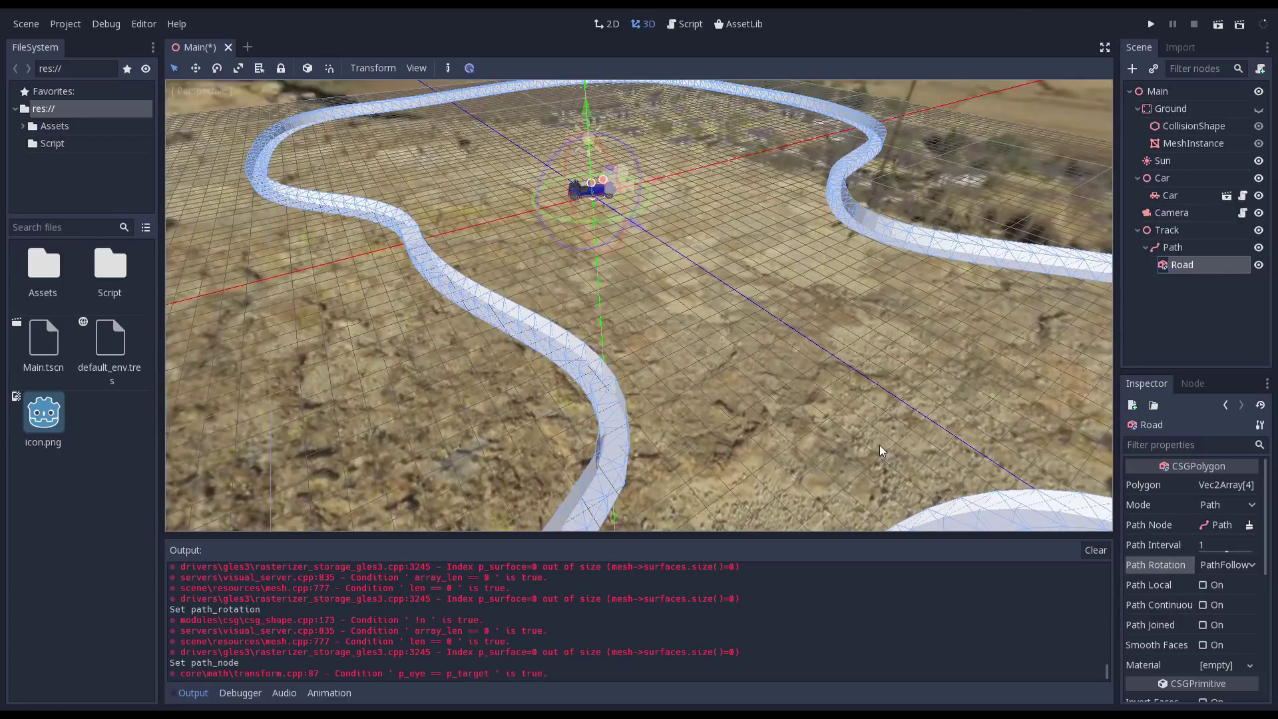
pyautogui.moveTo(880, 445)
pyautogui.mouseDown(button='middle')
pyautogui.moveTo(788, 386)
pyautogui.moveTo(969, 356)
pyautogui.moveTo(828, 389)
pyautogui.moveTo(937, 360)
pyautogui.mouseUp(button='middle')
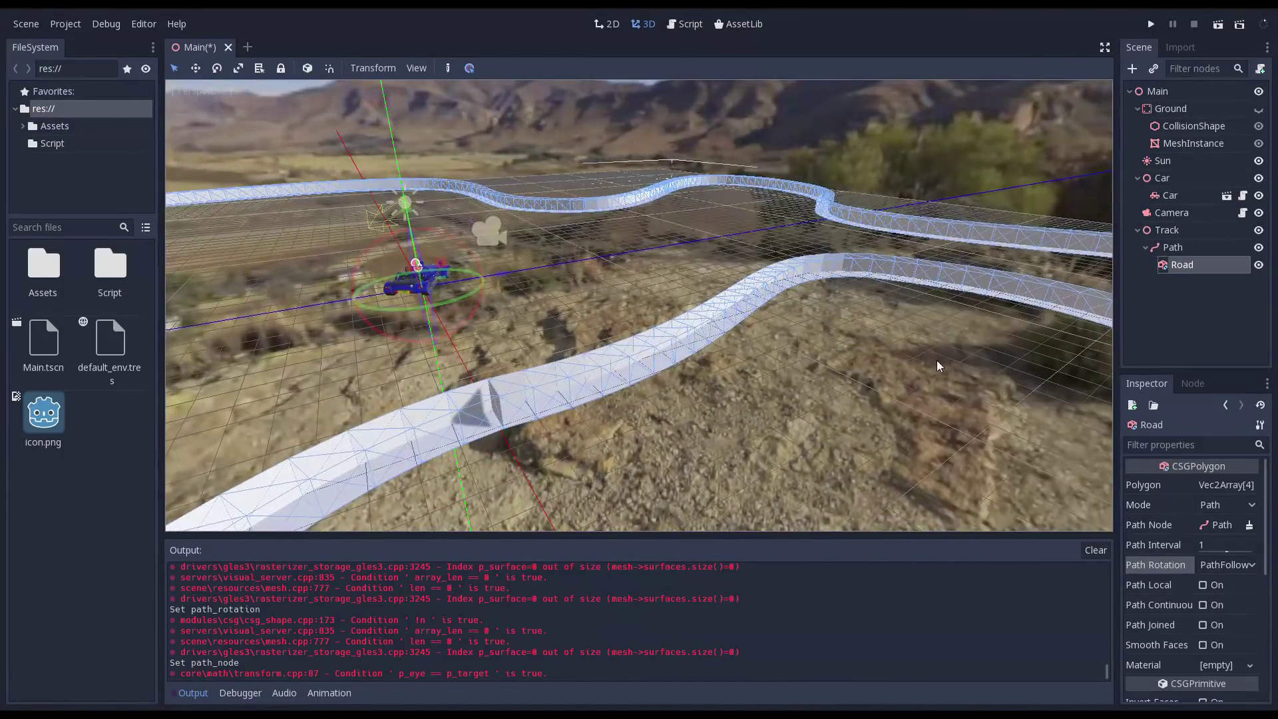
pyautogui.scroll(-2, 1199, 579)
pyautogui.scroll(-1, 1204, 588)
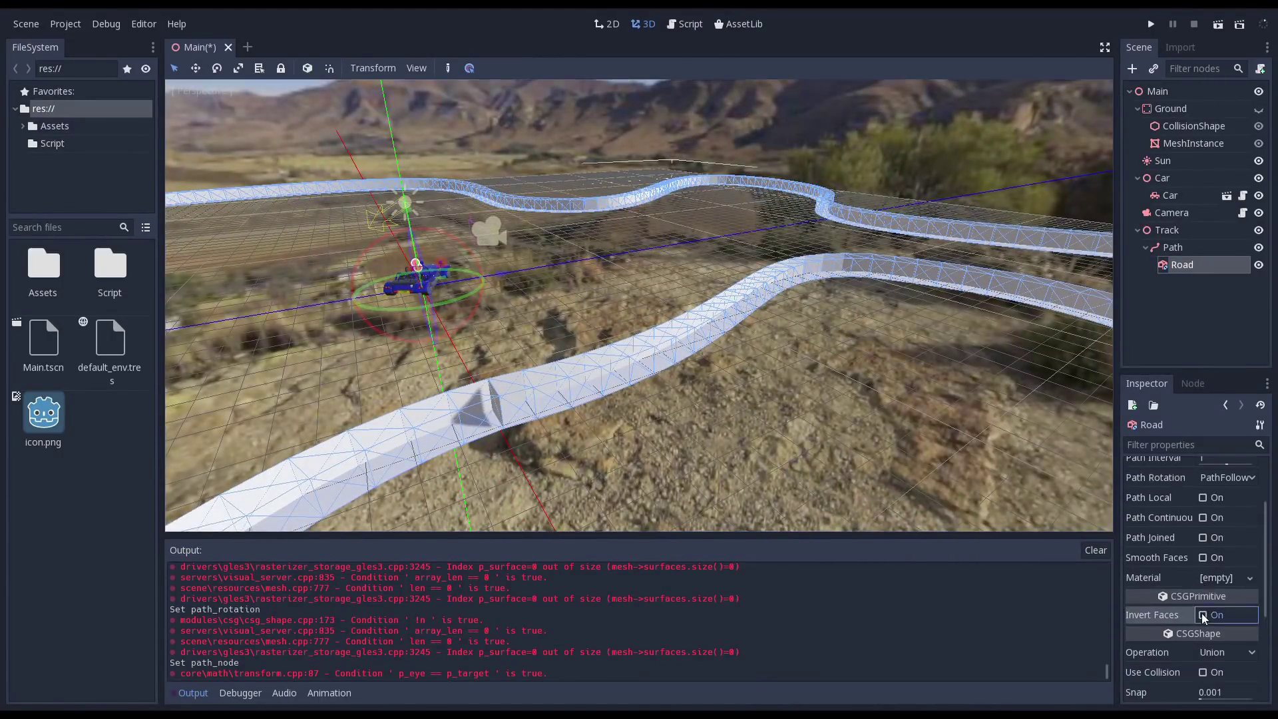
pyautogui.click(1202, 615)
pyautogui.moveTo(836, 407)
pyautogui.mouseDown(button='middle')
pyautogui.moveTo(724, 386)
pyautogui.moveTo(682, 404)
pyautogui.moveTo(583, 386)
pyautogui.moveTo(568, 366)
pyautogui.mouseUp(button='middle')
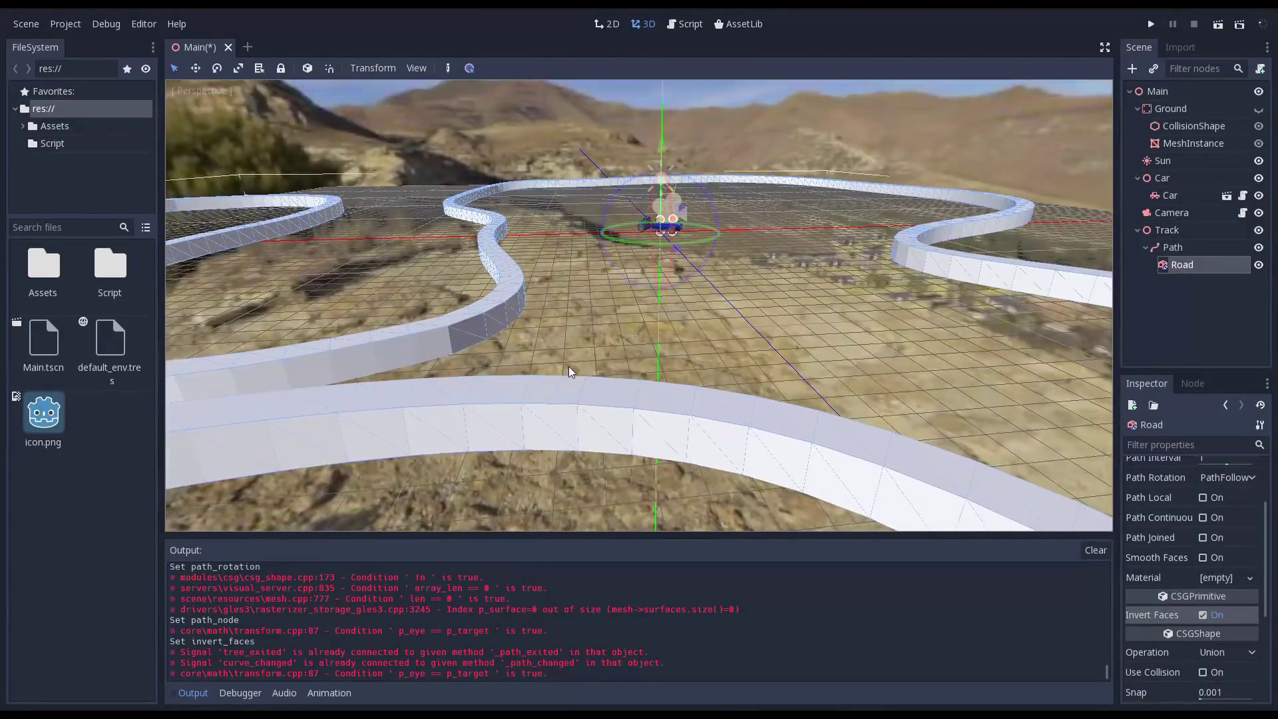
pyautogui.scroll(3, 1218, 472)
# Step: Set polygon points 1 and 2 to a y of 0.1 for a thin road strip
pyautogui.click(1225, 486)
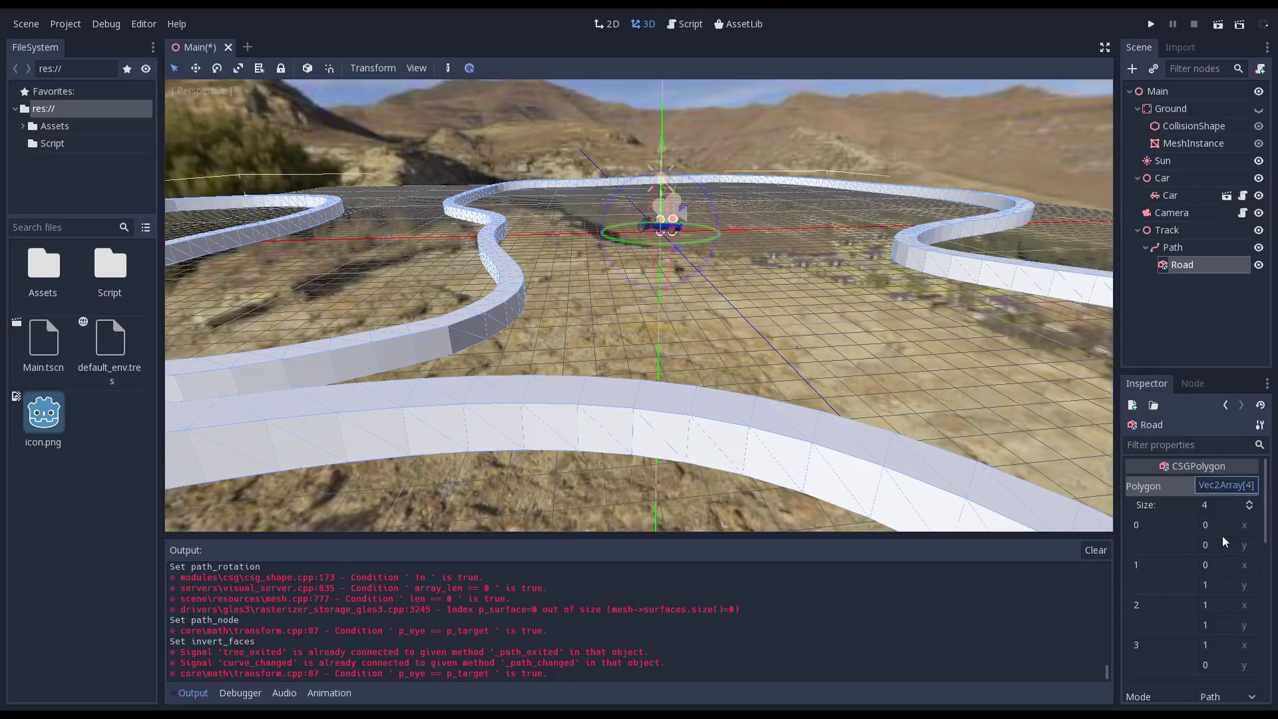
pyautogui.click(1223, 587)
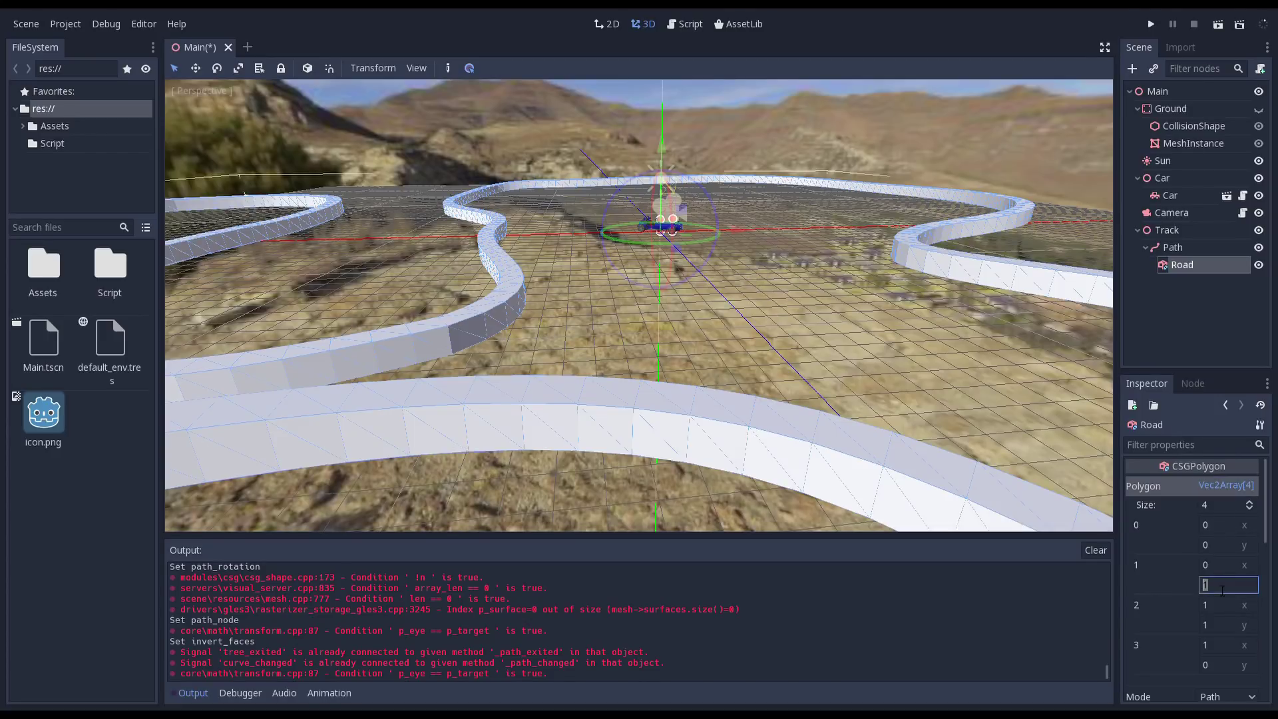
pyautogui.write('0.1')
pyautogui.press('Return')
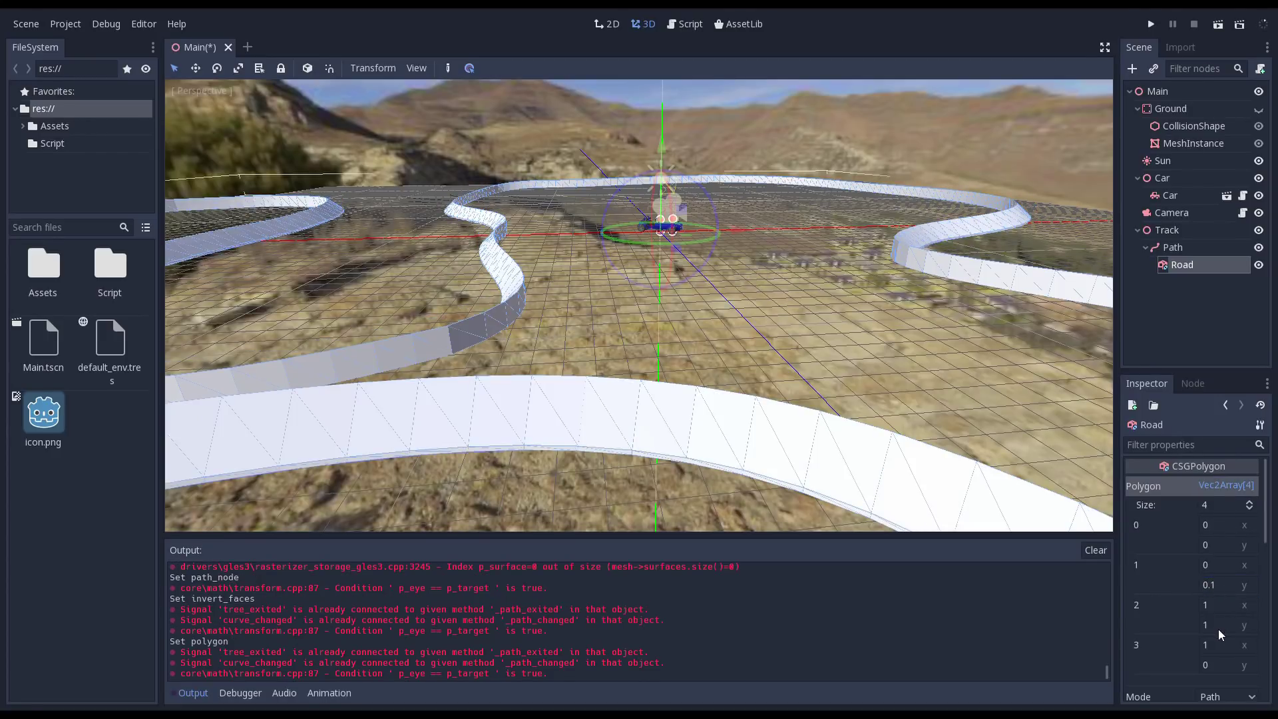
pyautogui.click(1218, 625)
pyautogui.write('0.1')
pyautogui.press('Return')
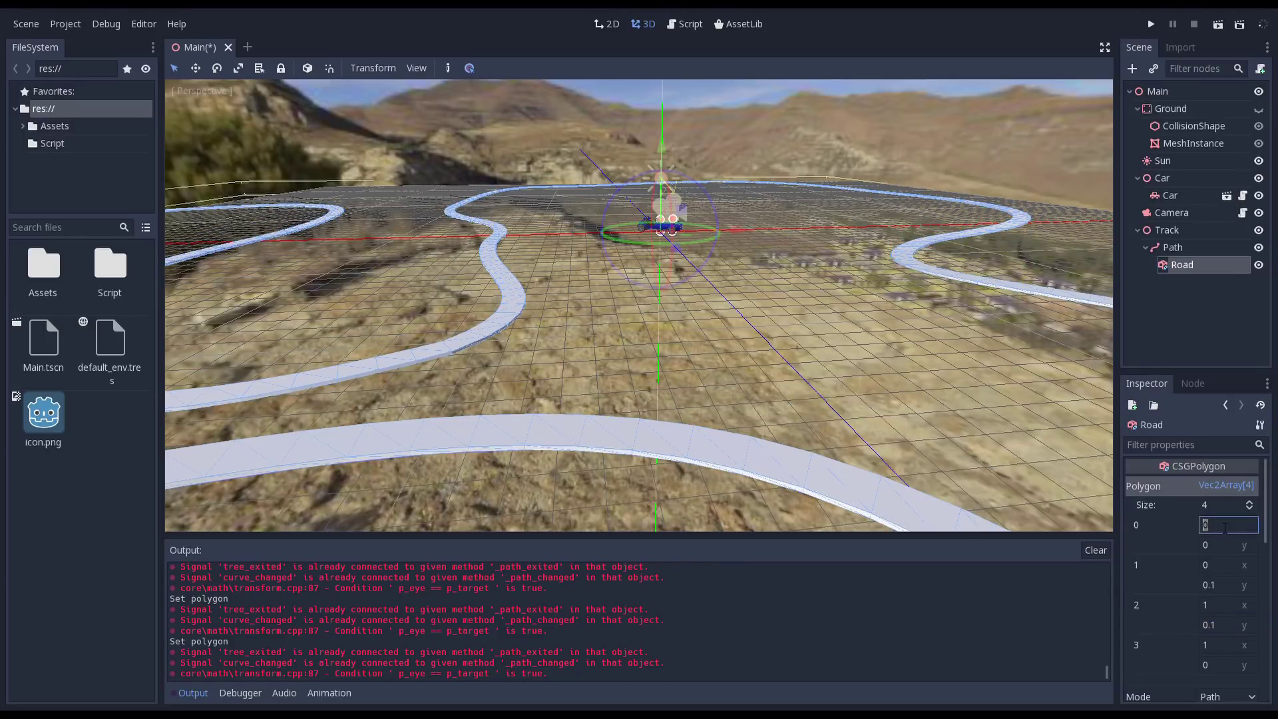
pyautogui.write('-3')
# Step: Try x widths of -3 and 3 on the polygon points, settling point 2 at 2
pyautogui.press('Return')
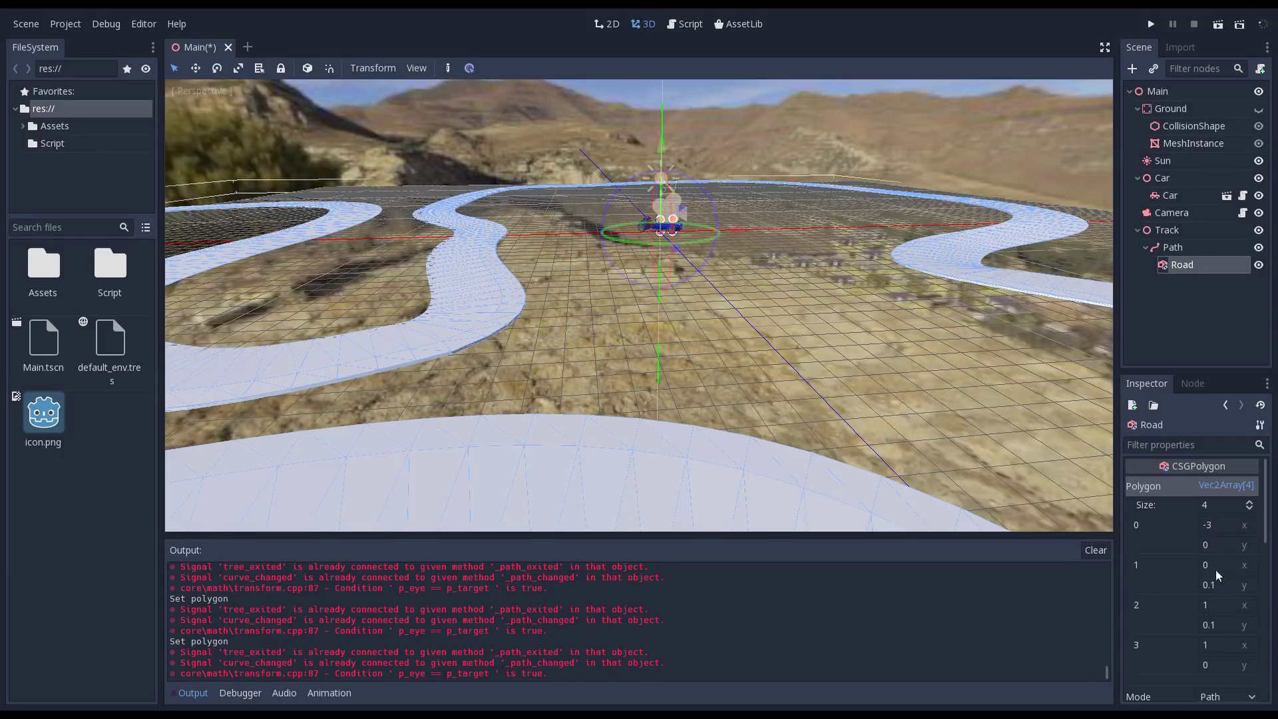
pyautogui.click(1218, 566)
pyautogui.write('-3')
pyautogui.press('Return')
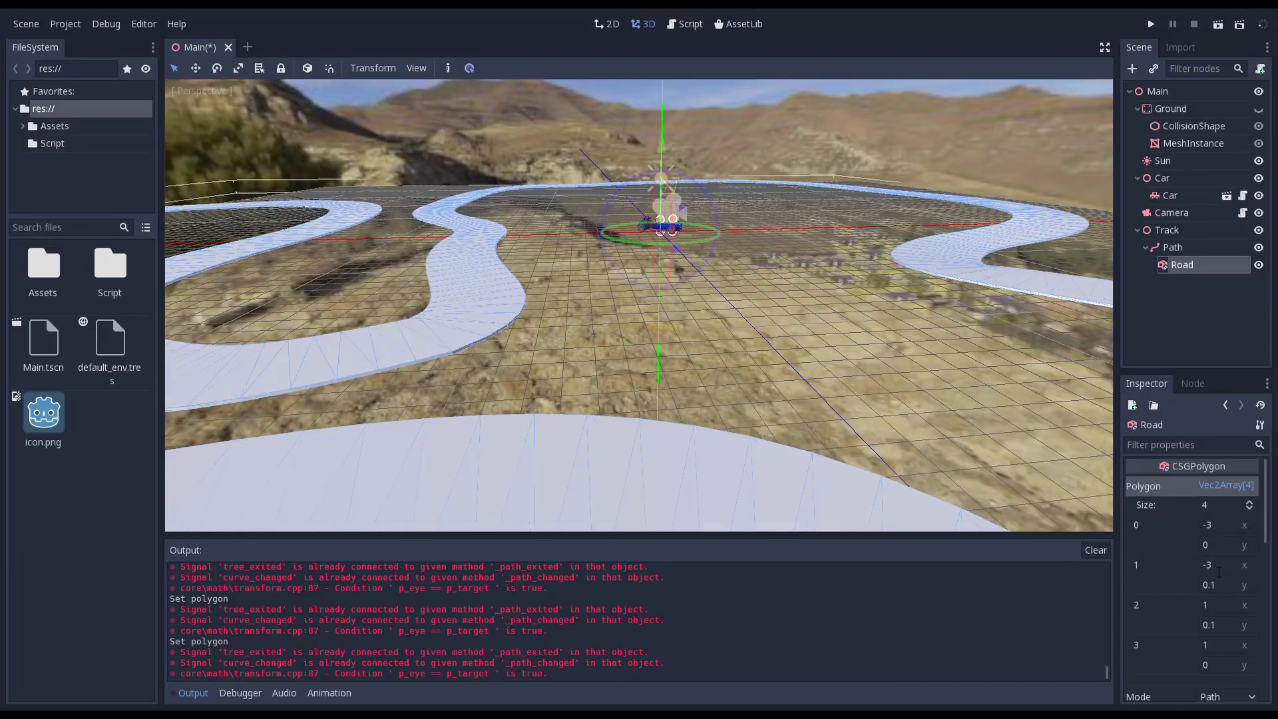
pyautogui.click(1213, 607)
pyautogui.write('3')
pyautogui.press('Return')
pyautogui.click(1219, 606)
pyautogui.write('2')
pyautogui.press('Return')
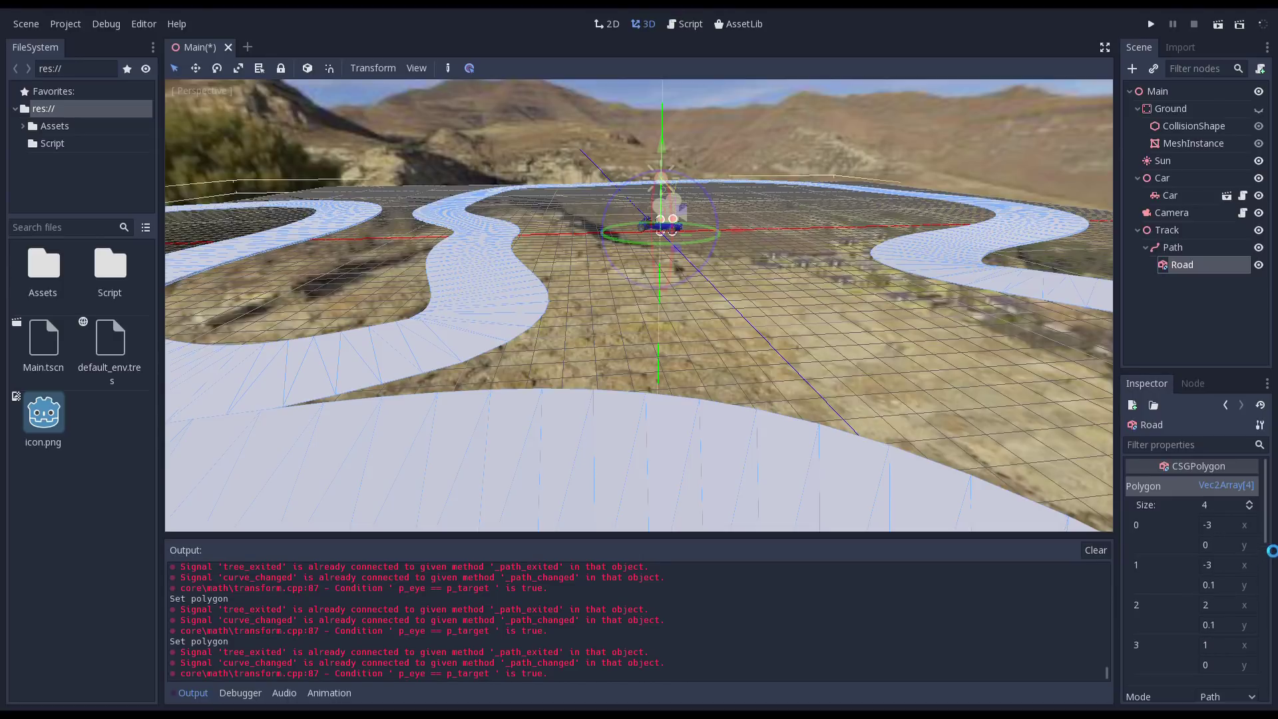
# Step: Set points 0 and 1 to x -2 and point 3 to x 2, giving a four-unit-wide road
pyautogui.click(1210, 541)
pyautogui.moveTo(1209, 541); pyautogui.dragTo(1112, 519)
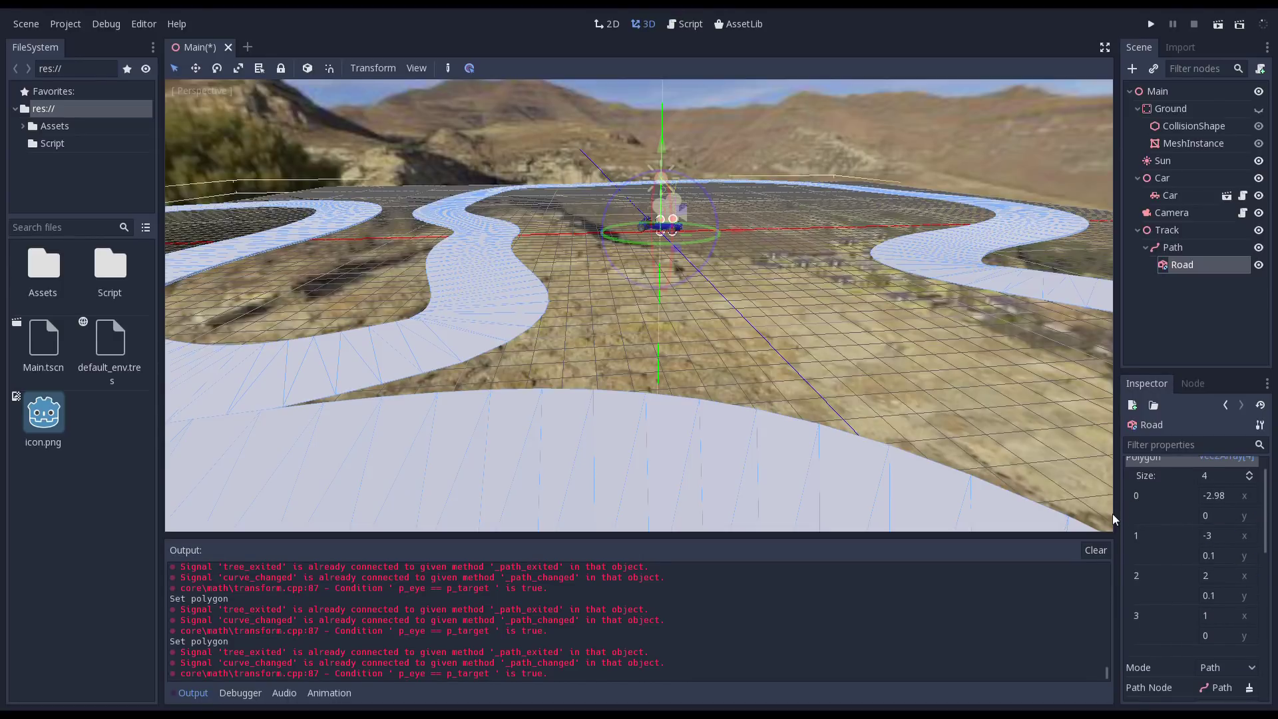
pyautogui.moveTo(1213, 543); pyautogui.dragTo(1219, 543)
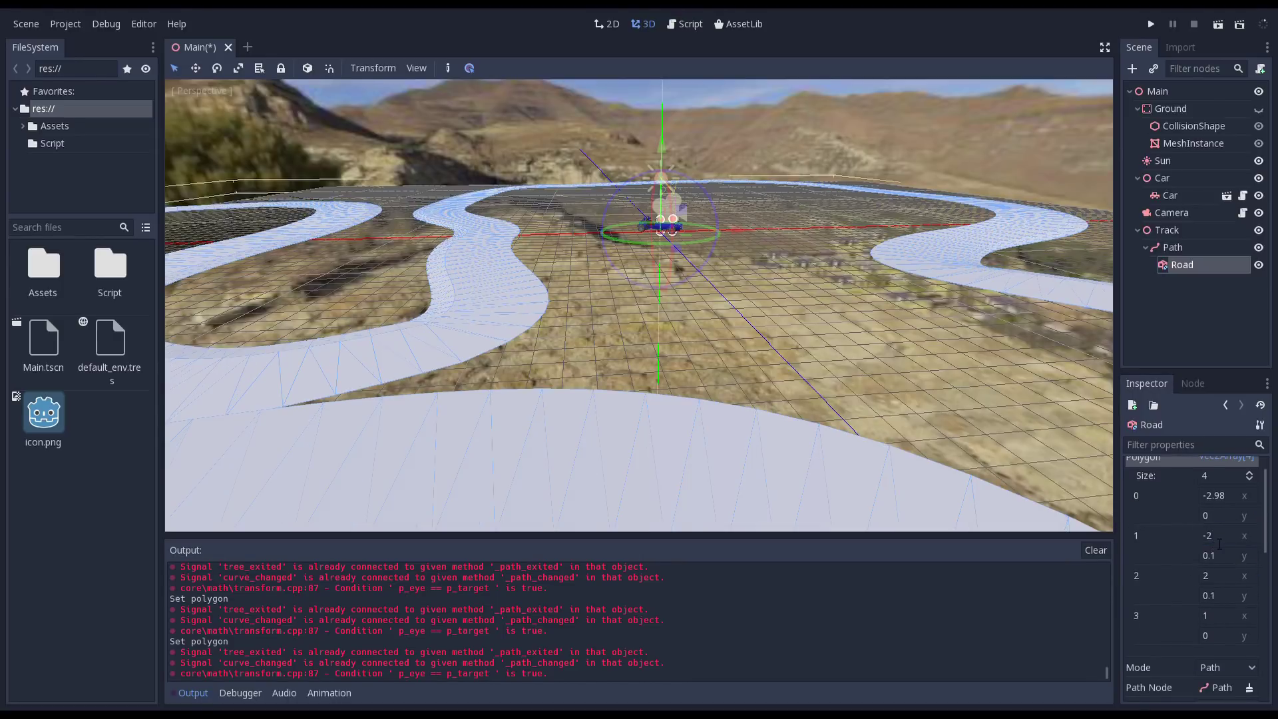
pyautogui.click(1213, 498)
pyautogui.write('-2')
pyautogui.press('Return')
pyautogui.click(1214, 616)
pyautogui.write('2')
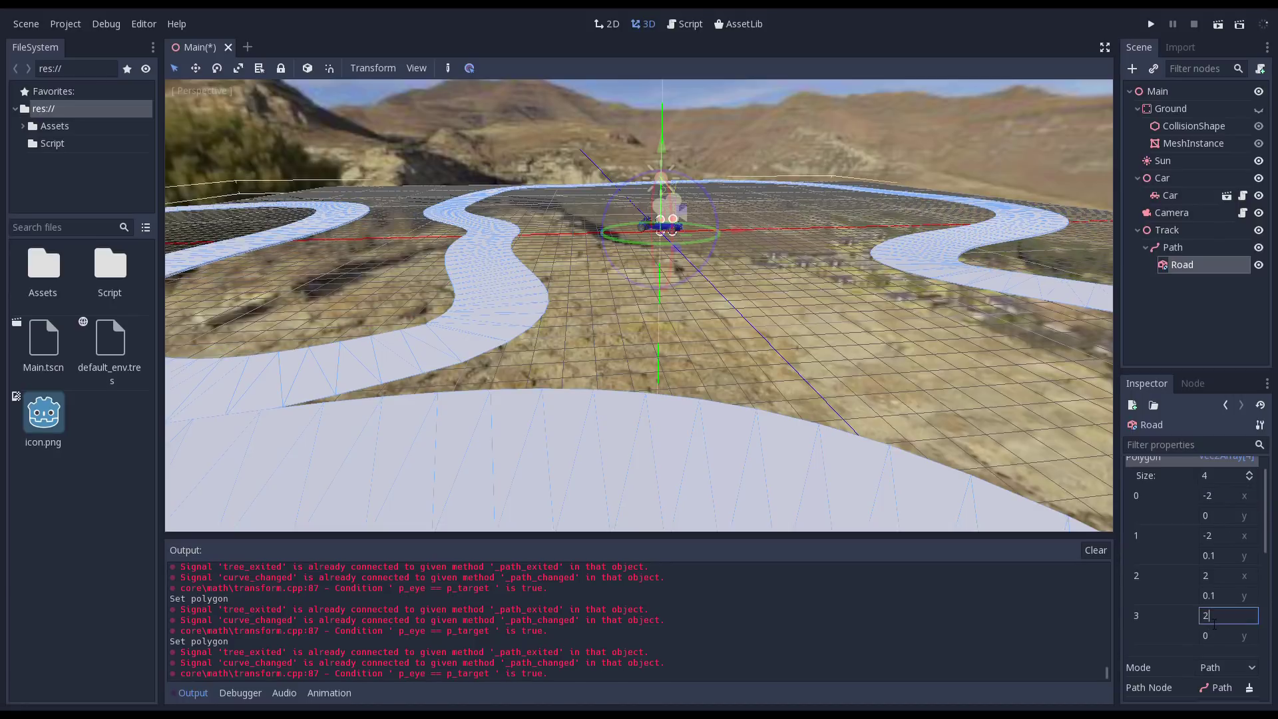
pyautogui.press('Return')
pyautogui.moveTo(521, 345)
pyautogui.mouseDown(button='middle')
pyautogui.moveTo(423, 349)
pyautogui.moveTo(451, 363)
pyautogui.mouseUp(button='middle')
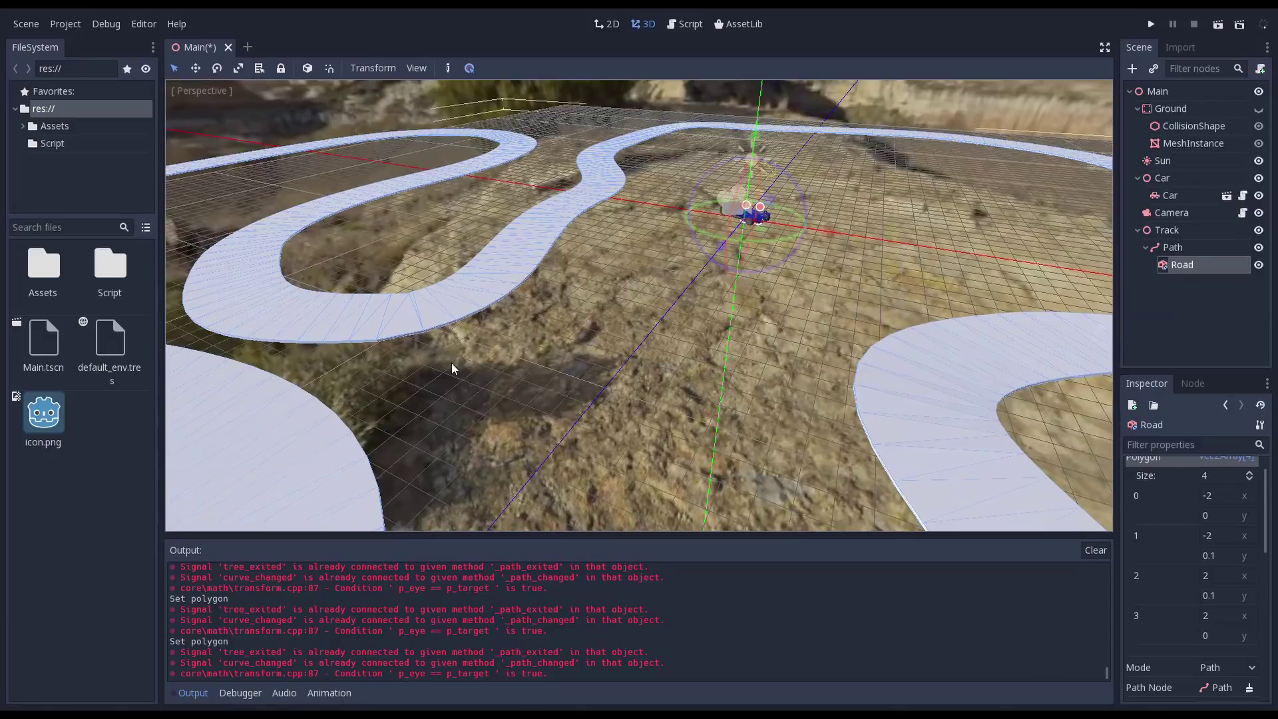
# Step: Select the Path and shift curve point #9 to reshape the winding loop
pyautogui.click(1162, 247)
pyautogui.moveTo(751, 248); pyautogui.dragTo(638, 285, button='middle')
pyautogui.scroll(3, 695, 321)
pyautogui.moveTo(695, 321)
pyautogui.mouseDown(button='middle')
pyautogui.moveTo(846, 289)
pyautogui.moveTo(810, 307)
pyautogui.moveTo(554, 314)
pyautogui.moveTo(606, 350)
pyautogui.moveTo(636, 335)
pyautogui.mouseUp(button='middle')
pyautogui.scroll(-2, 609, 348)
pyautogui.moveTo(401, 315); pyautogui.dragTo(380, 319)
pyautogui.moveTo(380, 319)
pyautogui.mouseDown(button='middle')
pyautogui.moveTo(466, 247)
pyautogui.moveTo(617, 291)
pyautogui.mouseUp(button='middle')
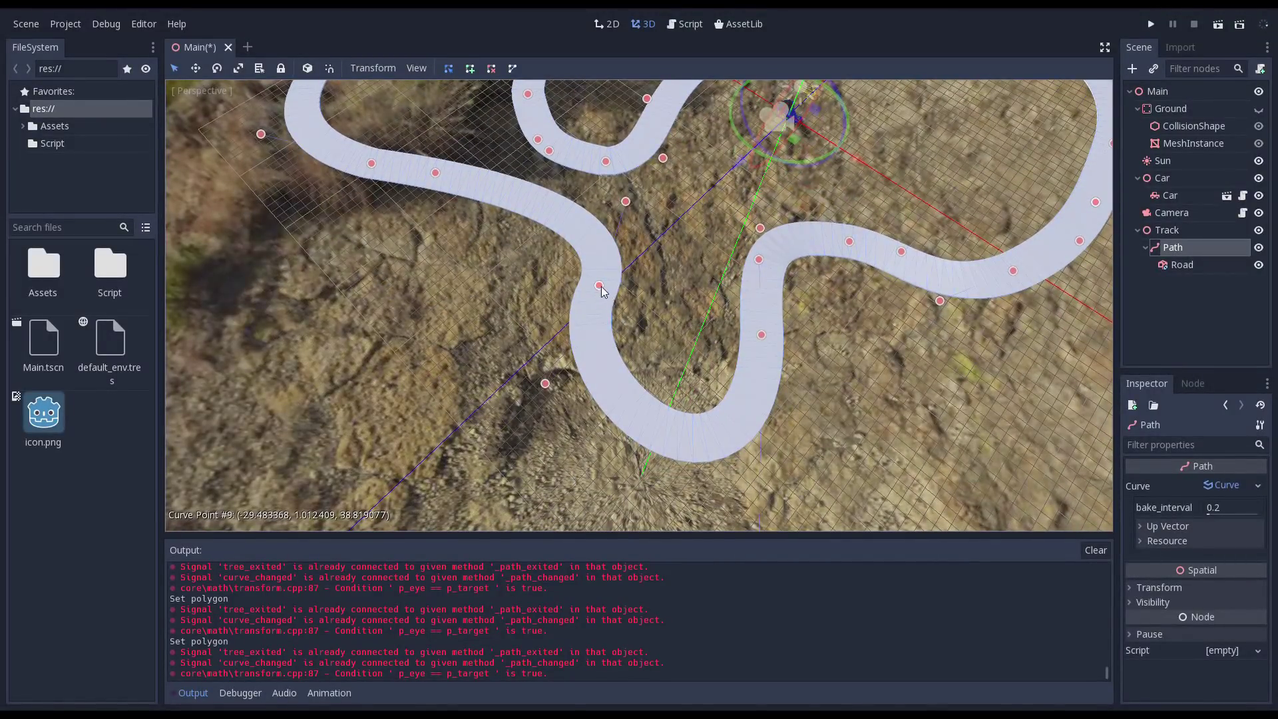
# Step: Move curve point #8 down-left and raise it, shifting the left loop of the track
pyautogui.moveTo(599, 286); pyautogui.dragTo(537, 351)
pyautogui.moveTo(538, 352); pyautogui.dragTo(617, 263, button='middle')
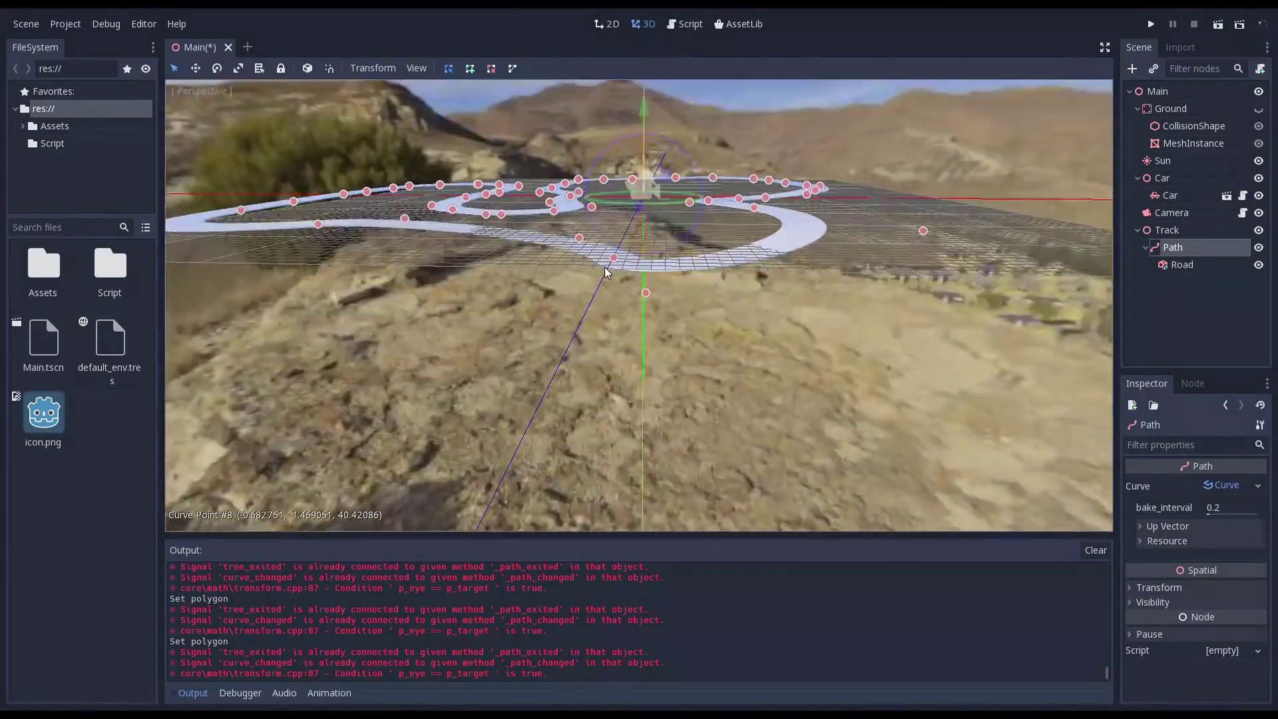
pyautogui.moveTo(617, 263); pyautogui.dragTo(613, 233)
pyautogui.moveTo(614, 232)
pyautogui.mouseDown(button='middle')
pyautogui.moveTo(549, 264)
pyautogui.moveTo(431, 253)
pyautogui.moveTo(529, 280)
pyautogui.moveTo(566, 190)
pyautogui.mouseUp(button='middle')
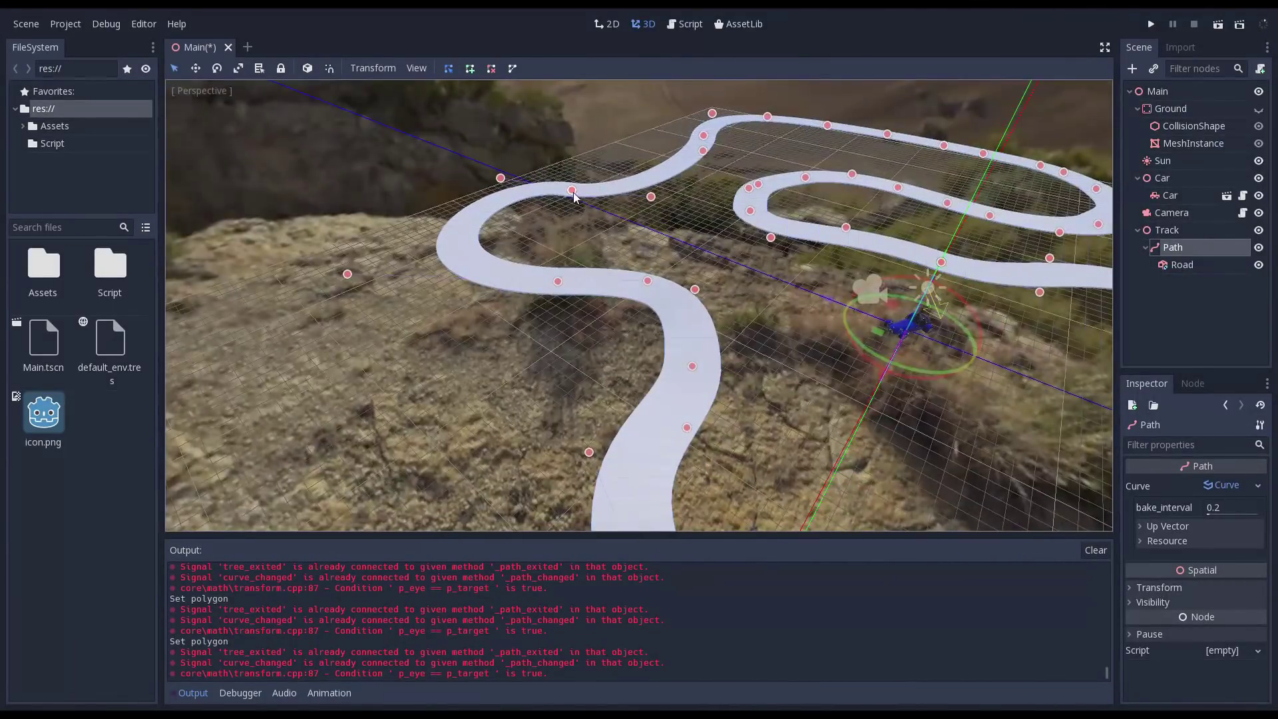
pyautogui.moveTo(565, 190); pyautogui.dragTo(533, 155)
pyautogui.moveTo(573, 209)
pyautogui.mouseDown(button='middle')
pyautogui.moveTo(718, 244)
pyautogui.moveTo(705, 235)
pyautogui.moveTo(667, 253)
pyautogui.moveTo(635, 372)
pyautogui.moveTo(669, 354)
pyautogui.mouseUp(button='middle')
# Step: Move the car onto the road, then set Road polygon points 0 and 1 x to -4
pyautogui.click(635, 373)
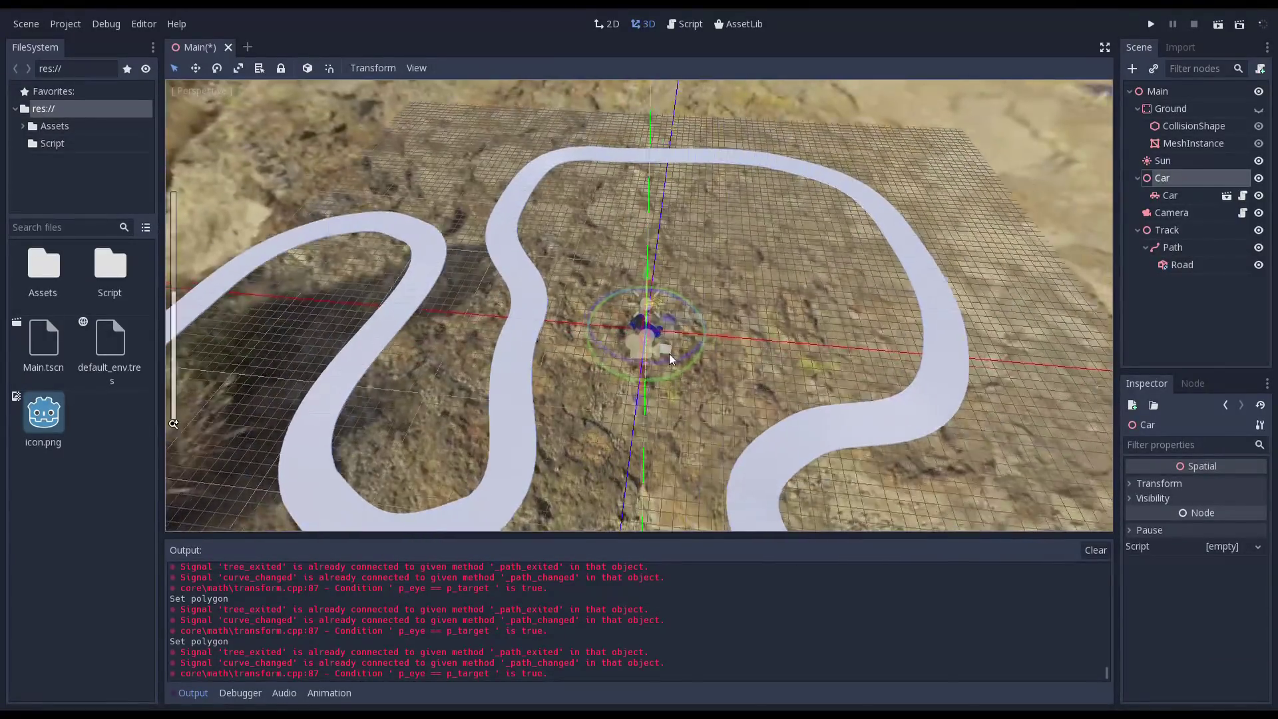
pyautogui.moveTo(669, 354); pyautogui.dragTo(587, 325)
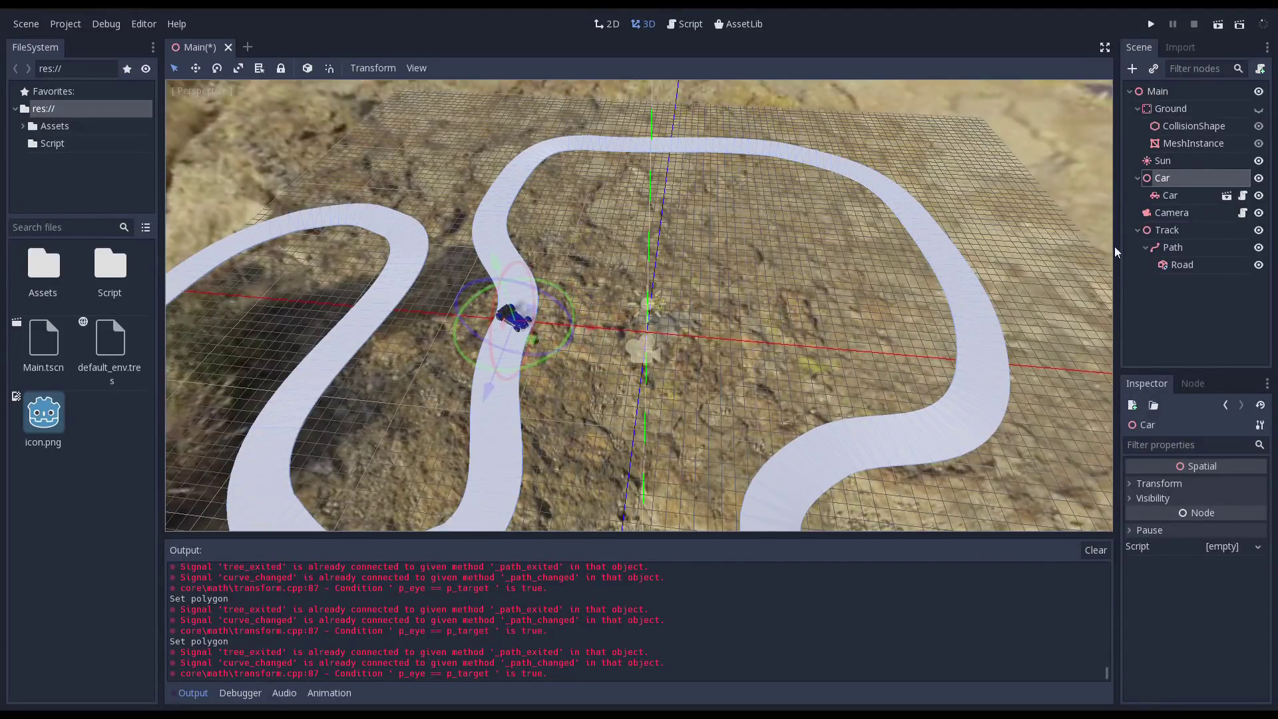
pyautogui.click(1185, 264)
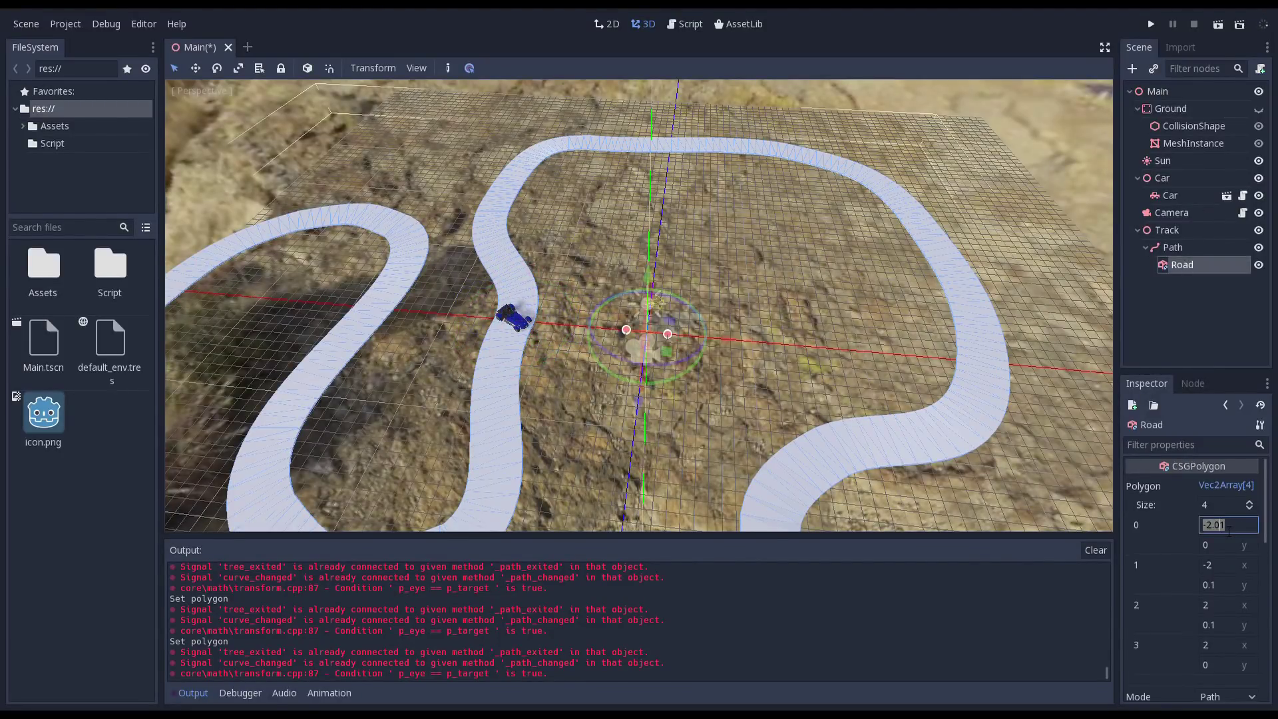
pyautogui.write('-3')
pyautogui.press('Return')
pyautogui.write('-3')
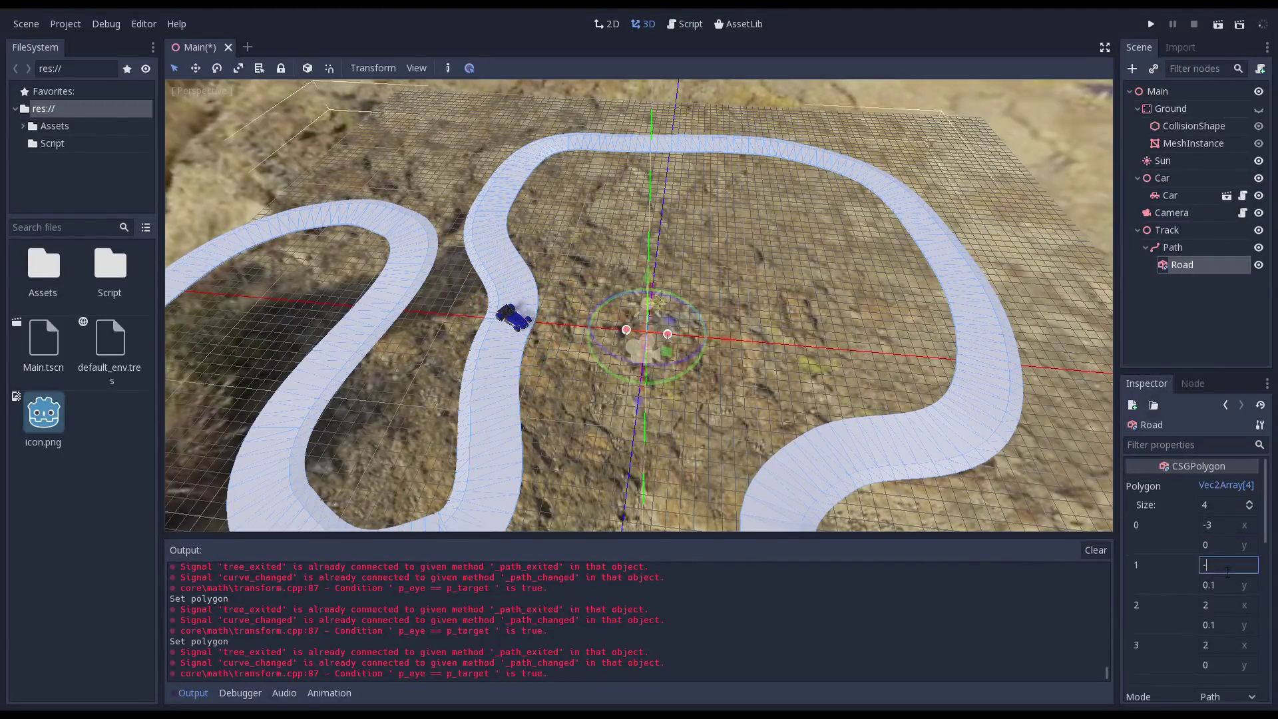
pyautogui.press('Return')
pyautogui.write('-4')
pyautogui.press('Return')
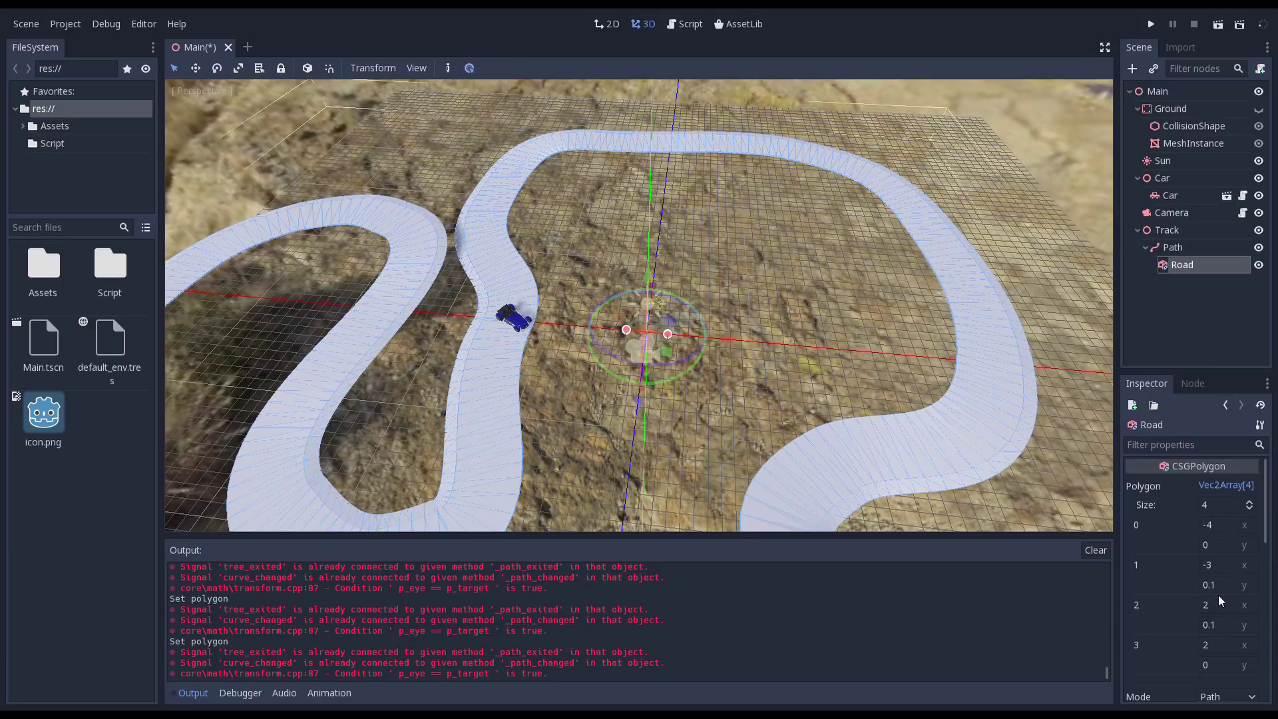
pyautogui.click(1217, 572)
pyautogui.write('-4')
pyautogui.press('Return')
# Step: Set polygon points 2 and 3 x to 4 so the road spans -4 to 4
pyautogui.click(1220, 604)
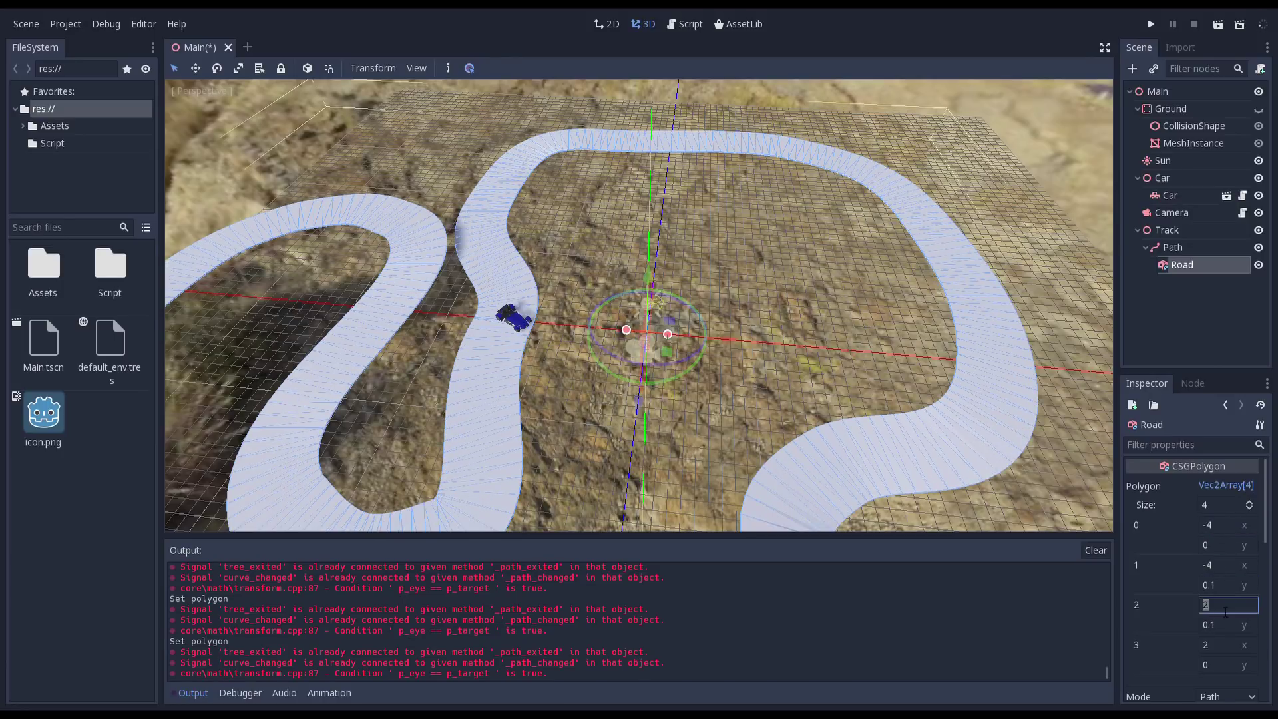
pyautogui.write('4')
pyautogui.press('Return')
pyautogui.click(1218, 645)
pyautogui.write('4')
pyautogui.press('Return')
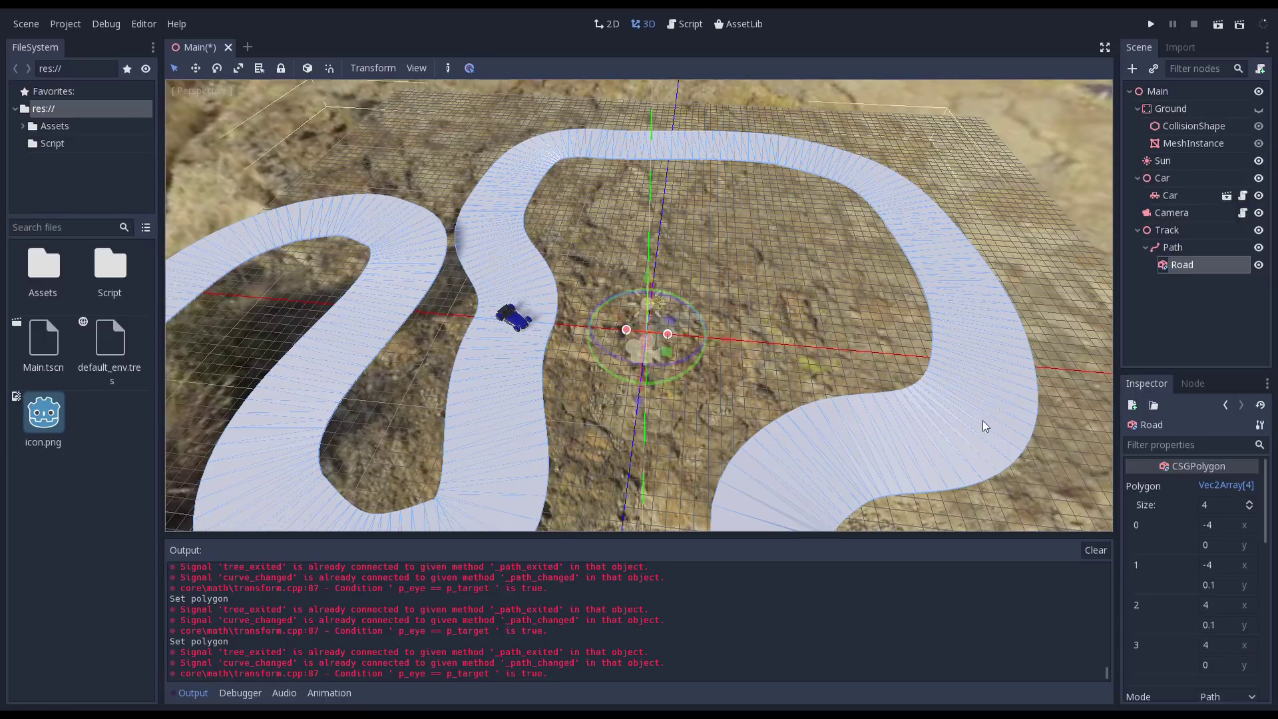
pyautogui.moveTo(982, 420)
pyautogui.mouseDown(button='middle')
pyautogui.moveTo(596, 301)
pyautogui.moveTo(1030, 181)
pyautogui.mouseUp(button='middle')
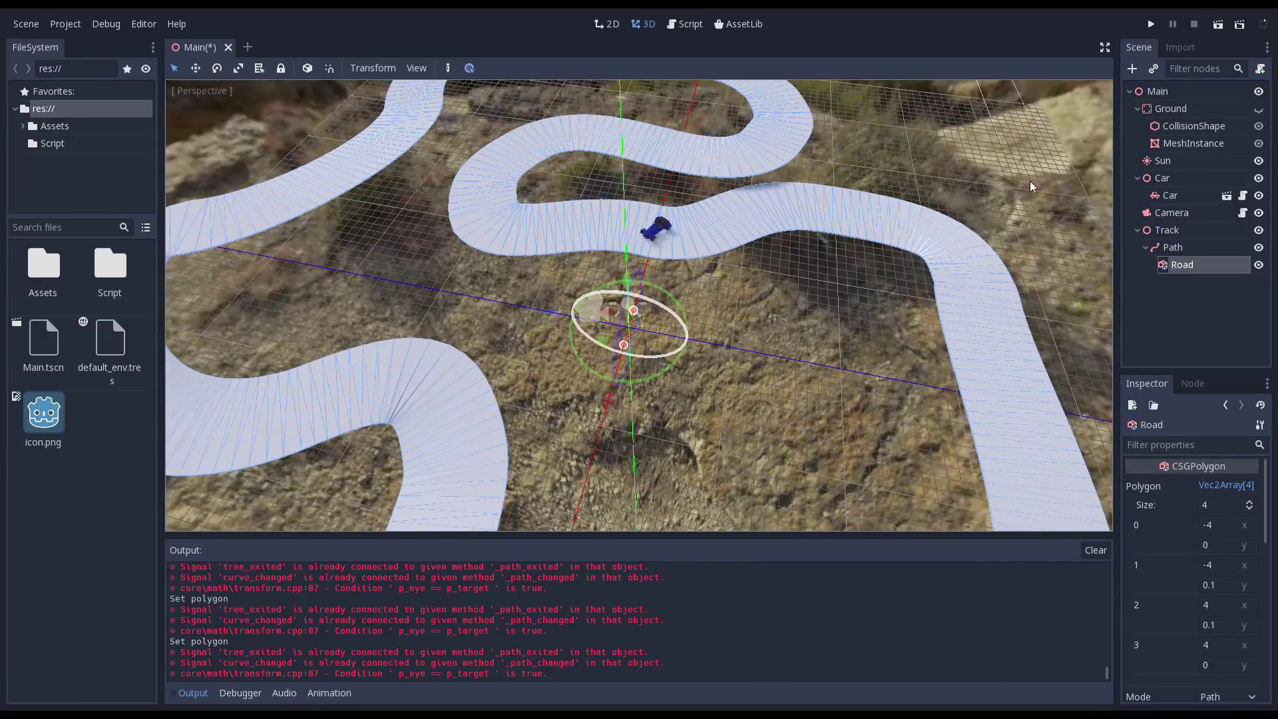
# Step: View the Path from above and pull curve points #11 and #10 left to widen the left loops
pyautogui.click(1172, 246)
pyautogui.click(220, 90)
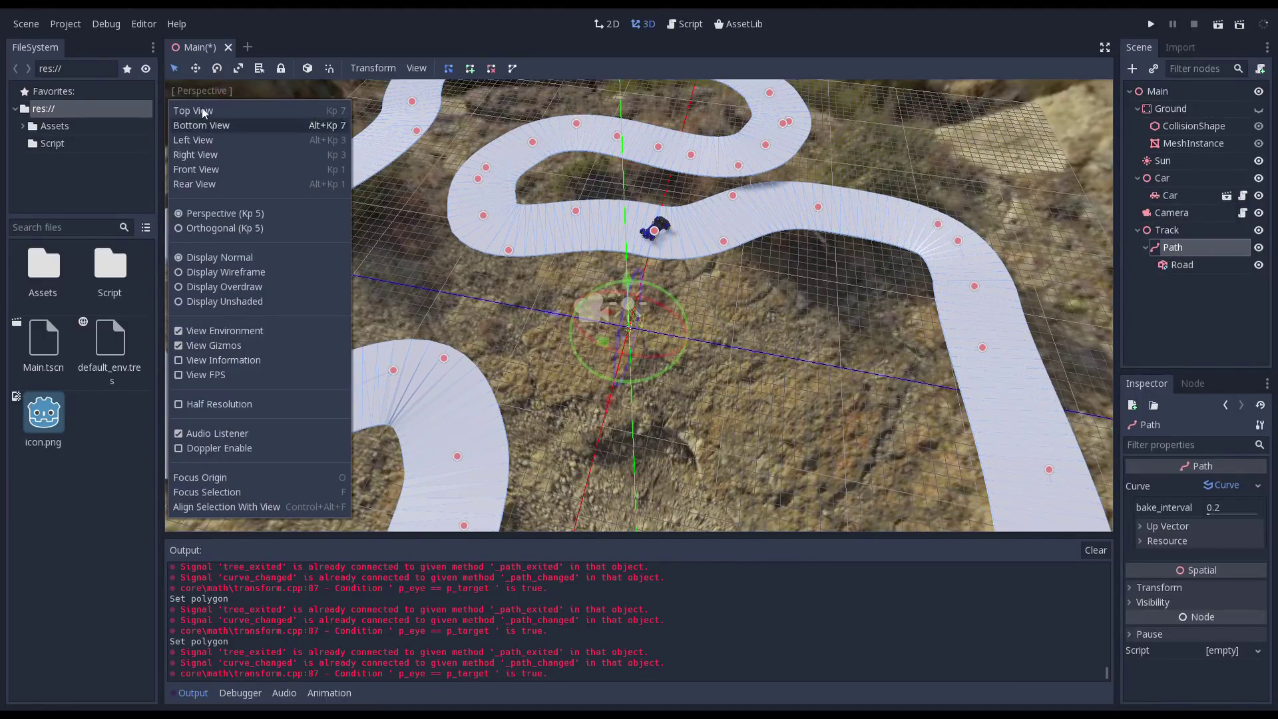
pyautogui.click(331, 110)
pyautogui.scroll(-2, 630, 255)
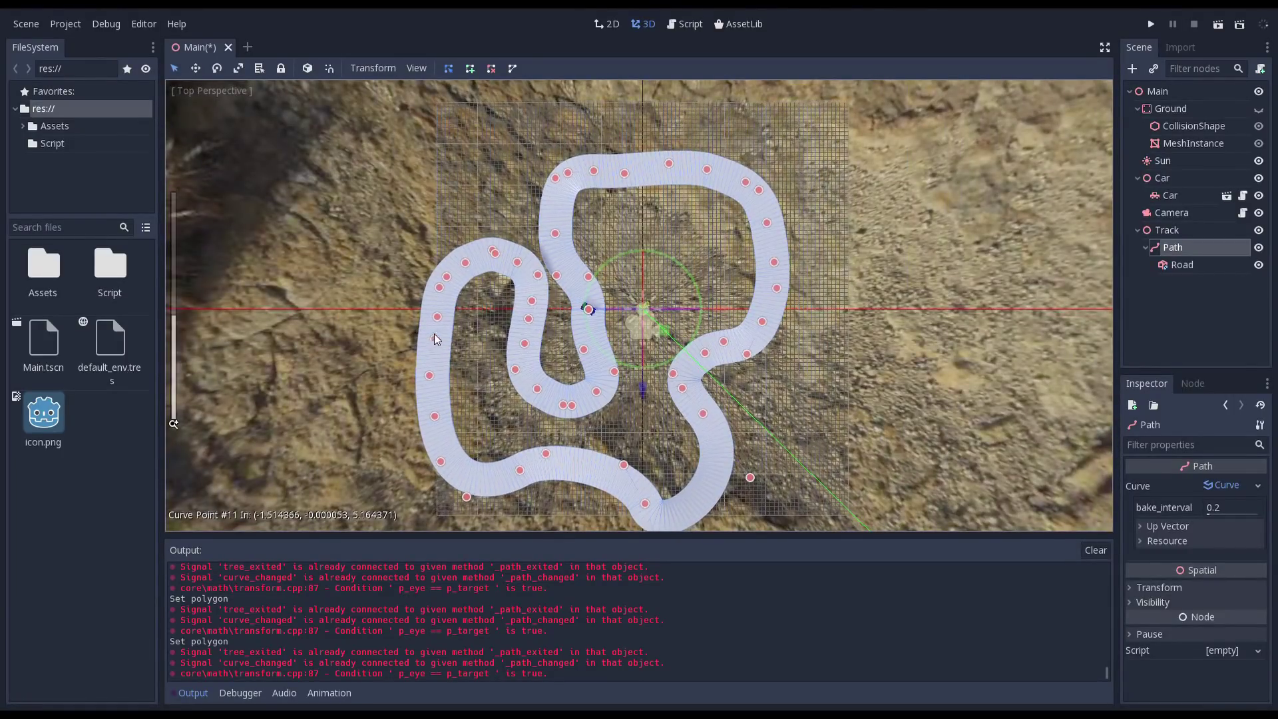
pyautogui.moveTo(427, 339); pyautogui.dragTo(381, 321)
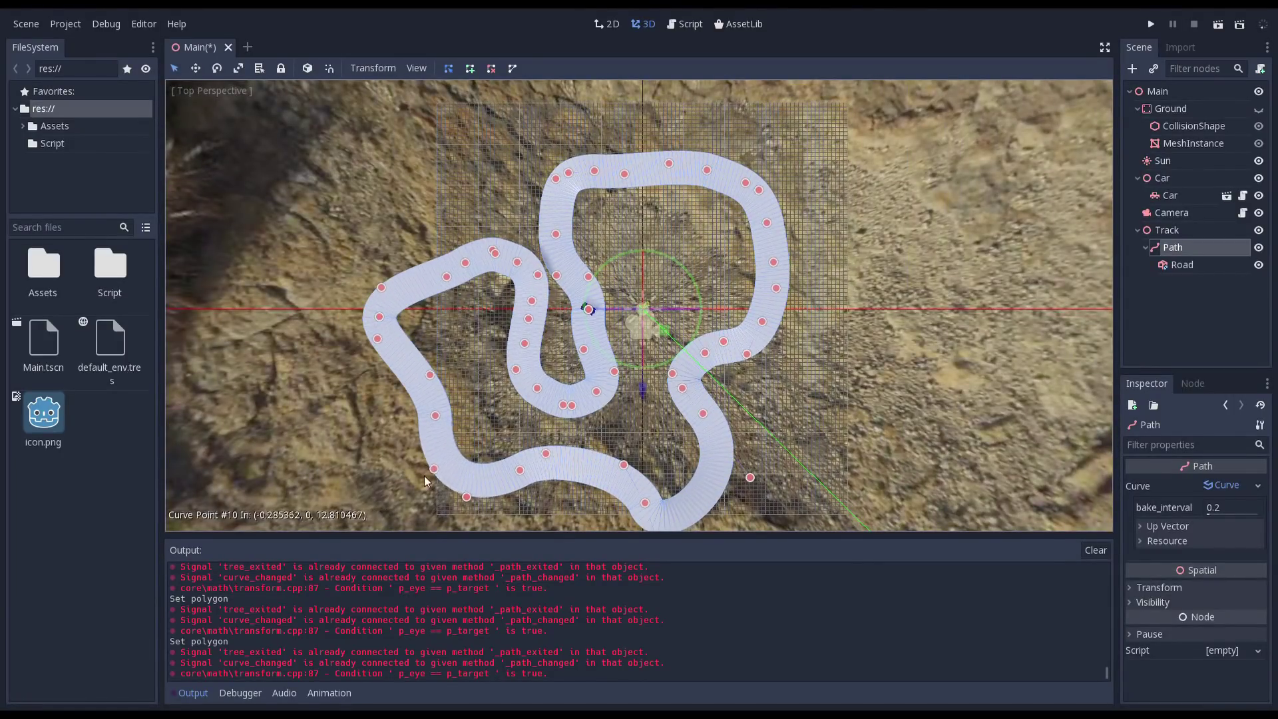
pyautogui.scroll(-1, 465, 415)
pyautogui.moveTo(465, 416); pyautogui.dragTo(418, 366)
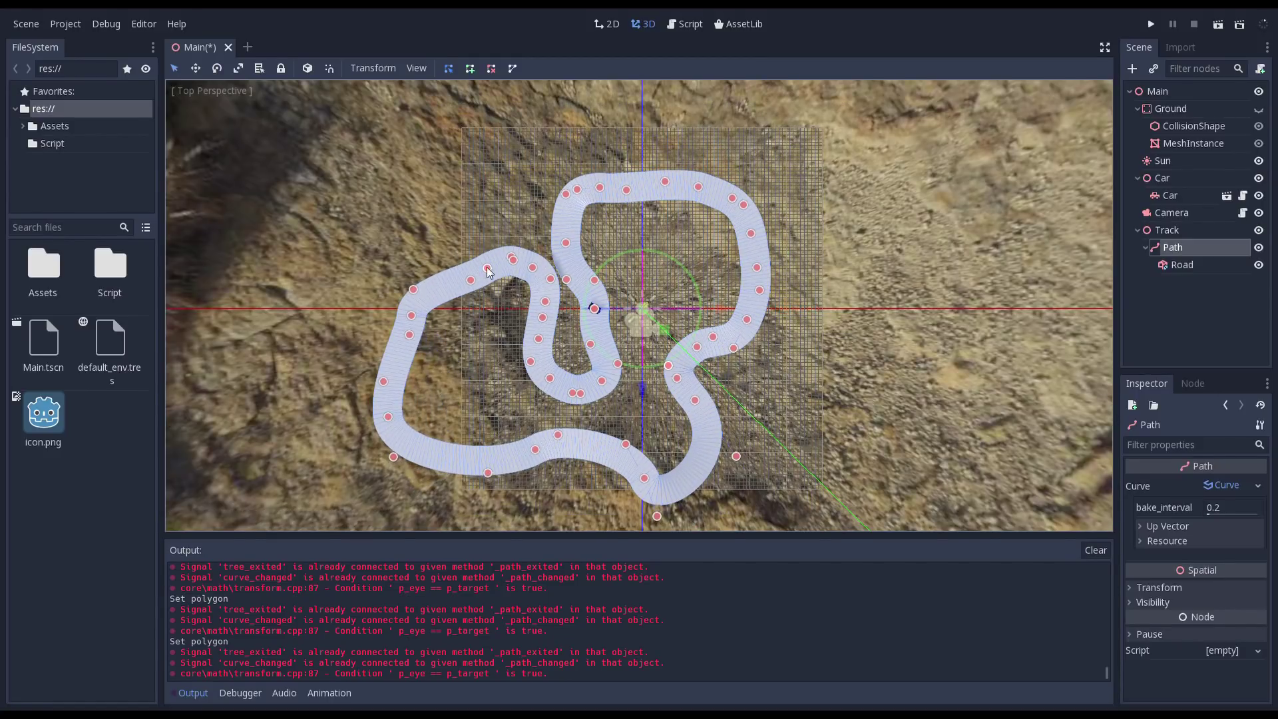
# Step: Move point #12 and #13's handle outward and bulge the lower track section to round the bends
pyautogui.moveTo(513, 257); pyautogui.dragTo(494, 219)
pyautogui.moveTo(416, 335); pyautogui.dragTo(382, 317)
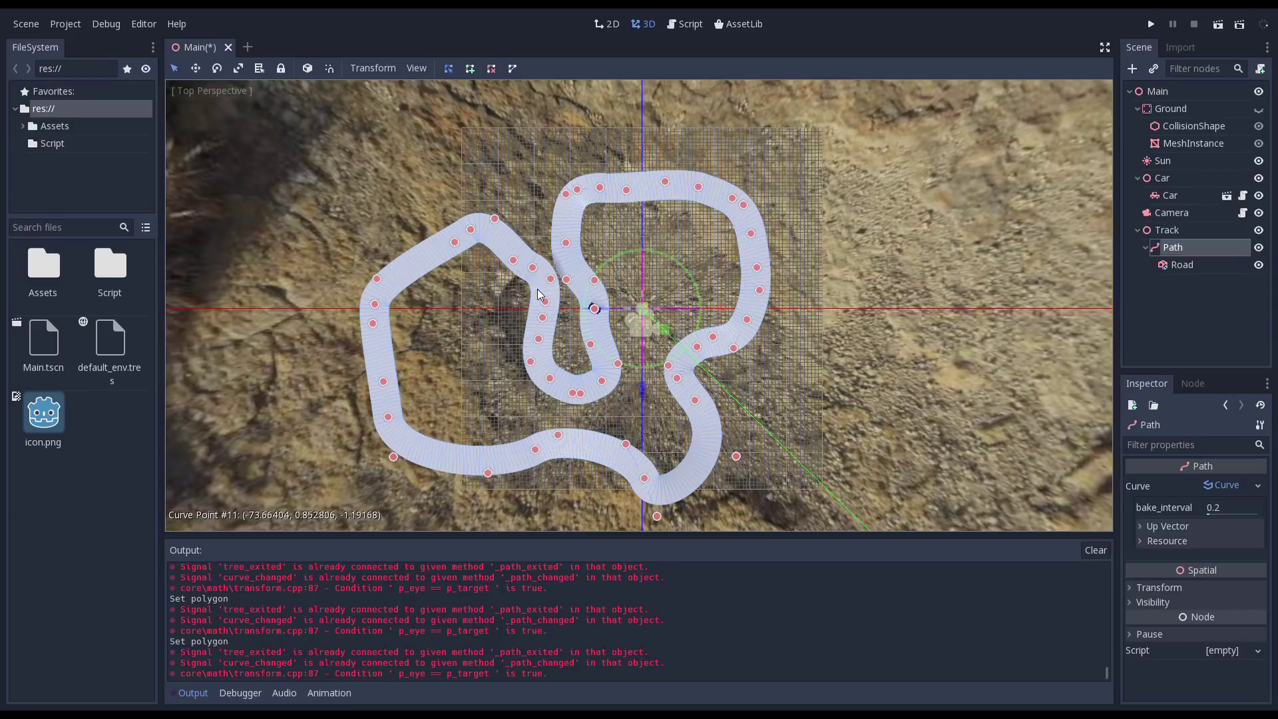
pyautogui.moveTo(551, 283); pyautogui.dragTo(551, 366)
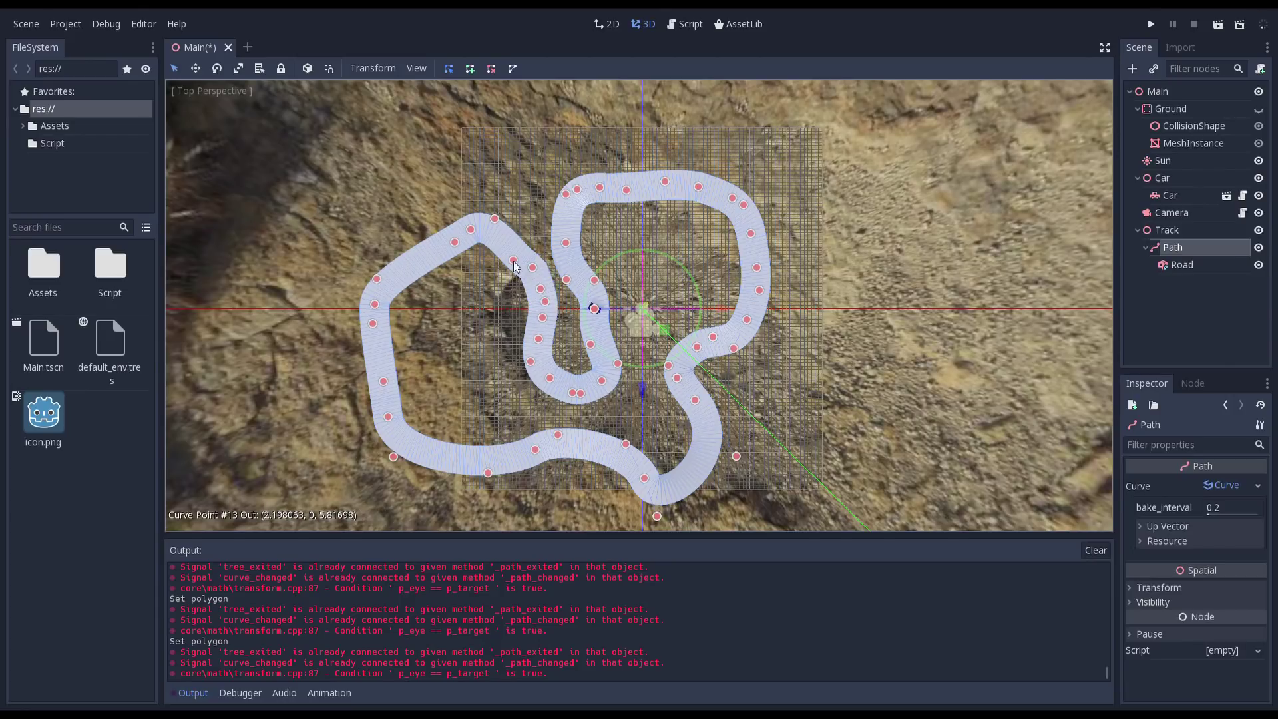
pyautogui.moveTo(488, 472); pyautogui.dragTo(497, 492)
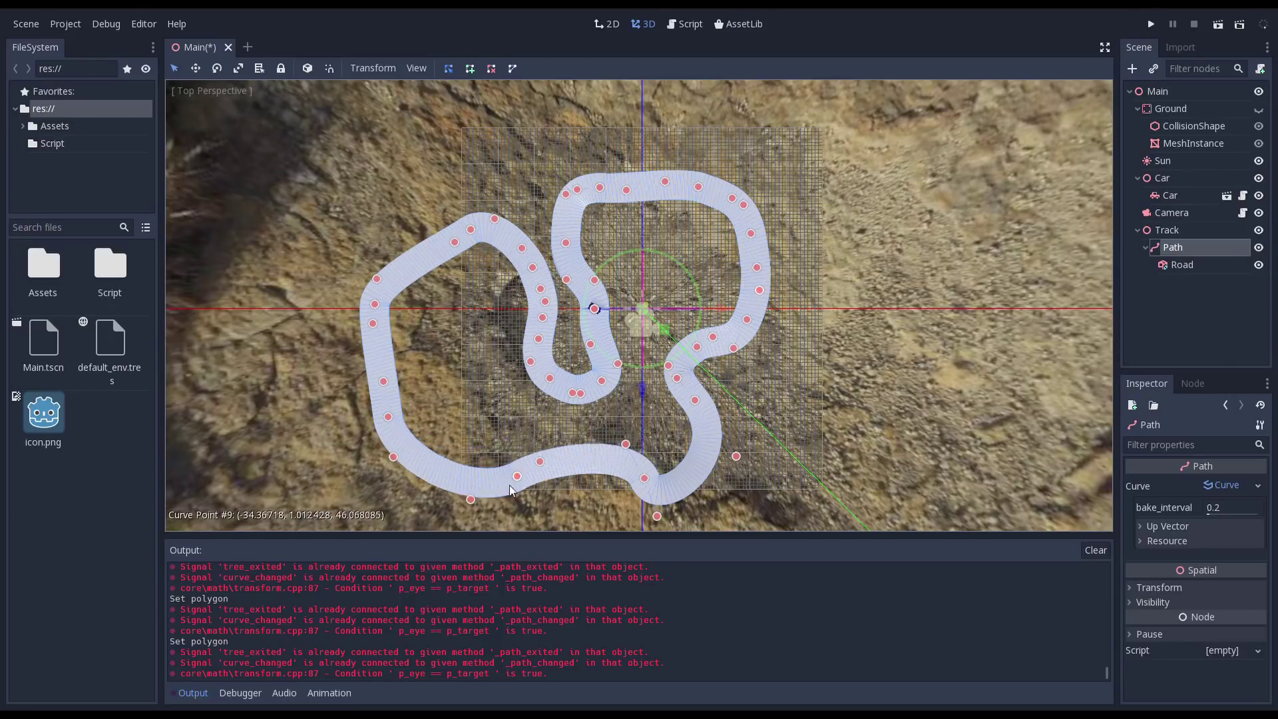
pyautogui.moveTo(647, 482); pyautogui.dragTo(685, 502)
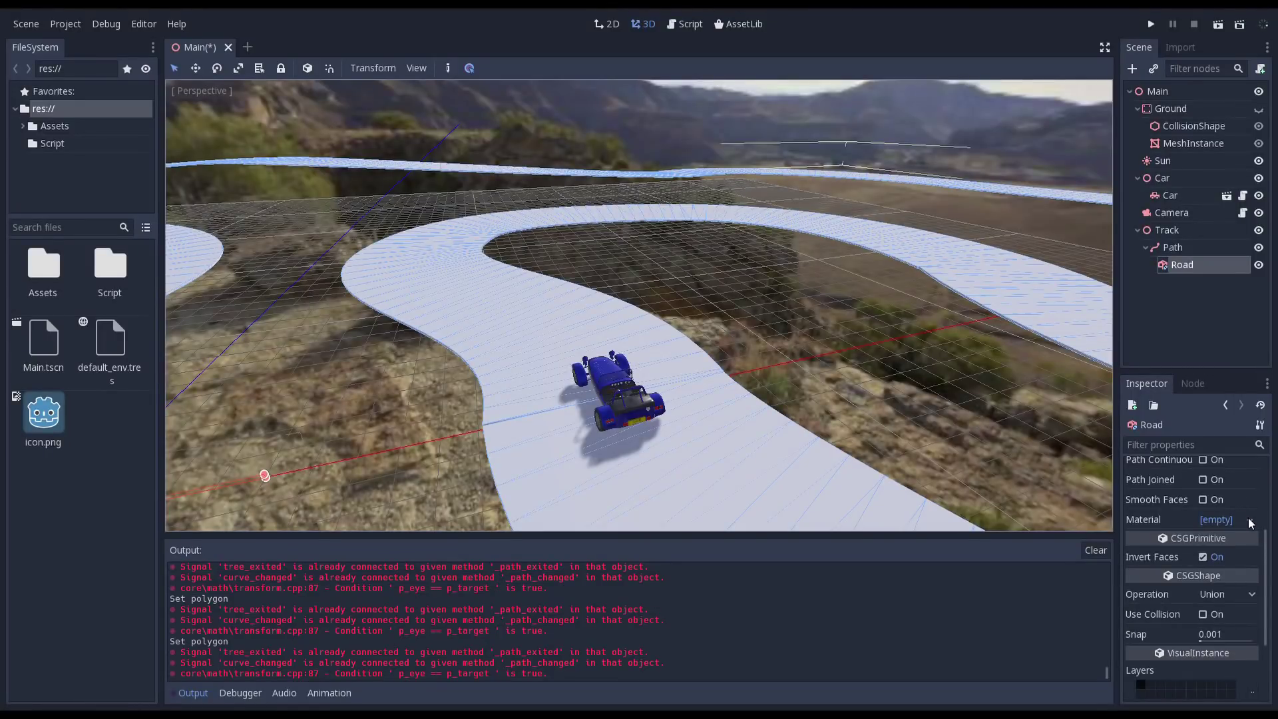
# Step: Give the Road a new ShaderMaterial with a new Shader and bring up its code editor
pyautogui.click(1231, 554)
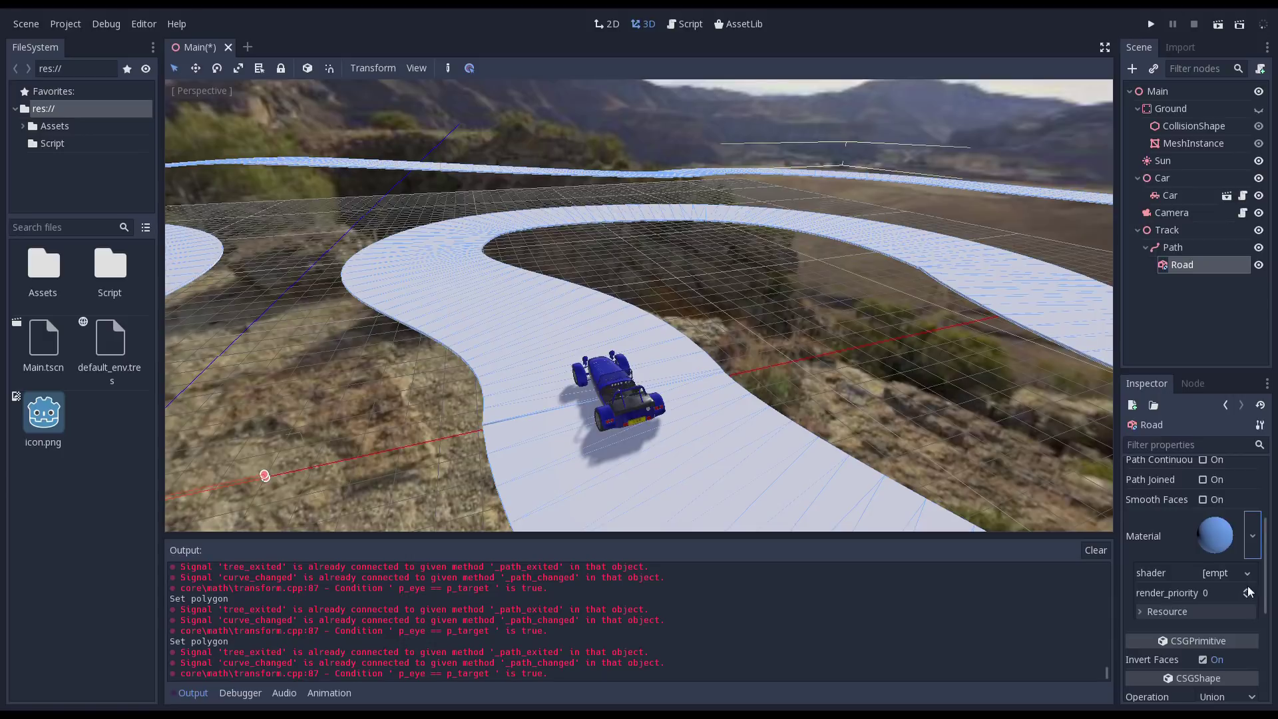
pyautogui.click(1248, 575)
pyautogui.click(1234, 595)
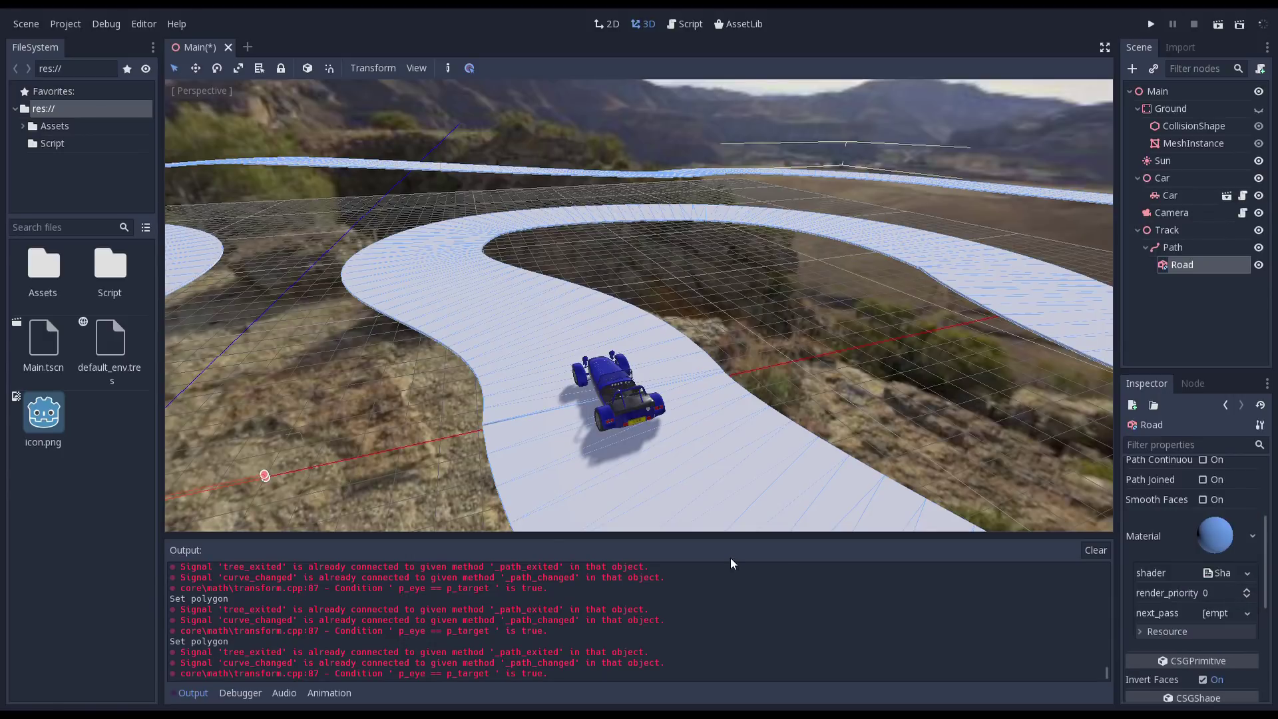
pyautogui.click(1210, 572)
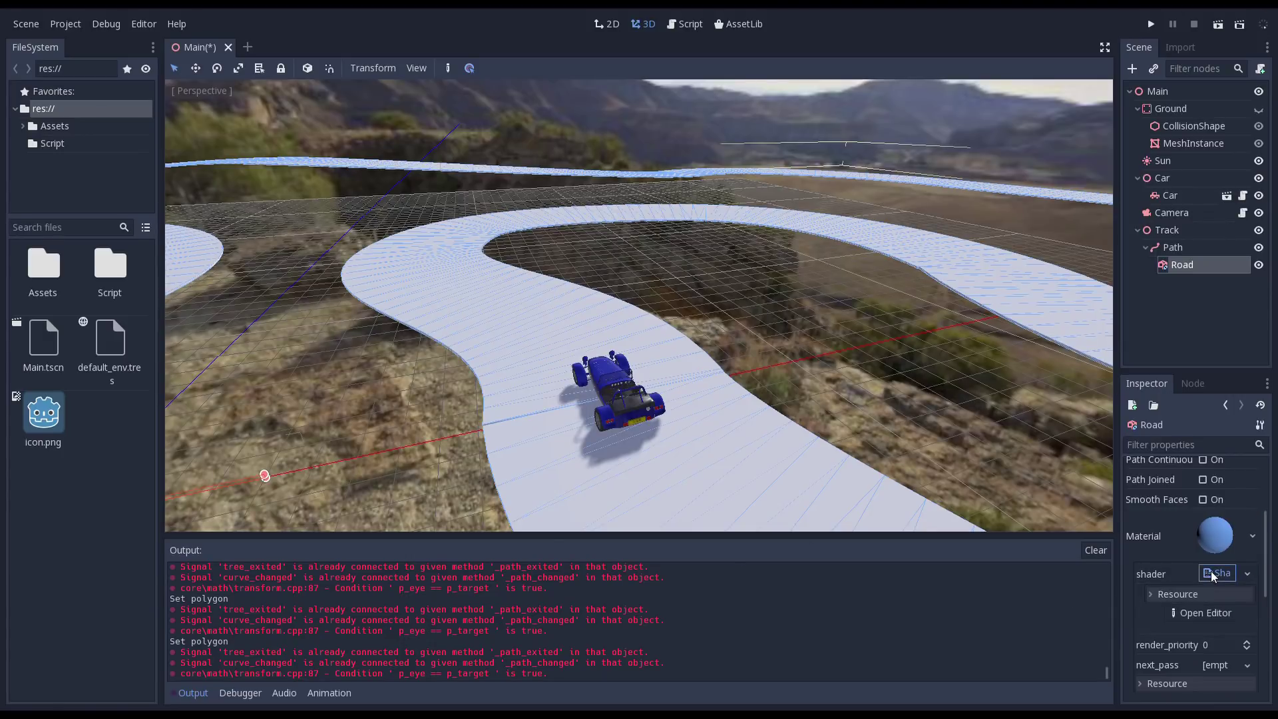
pyautogui.click(1198, 614)
pyautogui.write('shader_type spatial;')
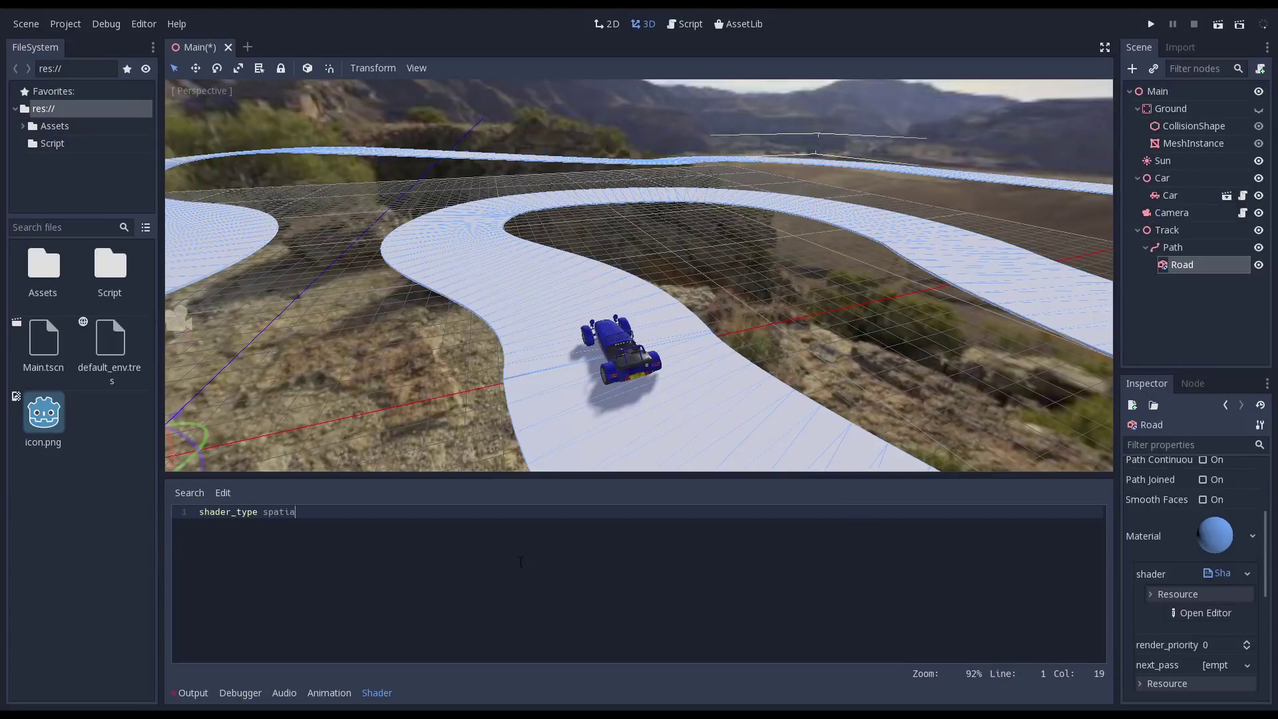
# Step: Write a spatial fragment shader sampling road_texture with swapped UVs for albedo, then save the scene
pyautogui.press('Return')
pyautogui.press('Return')
pyautogui.write('uniform sampler2D road_texture;')
pyautogui.press('Return')
pyautogui.press('Return')
pyautogui.write('void fragment() {')
pyautogui.press('Return')
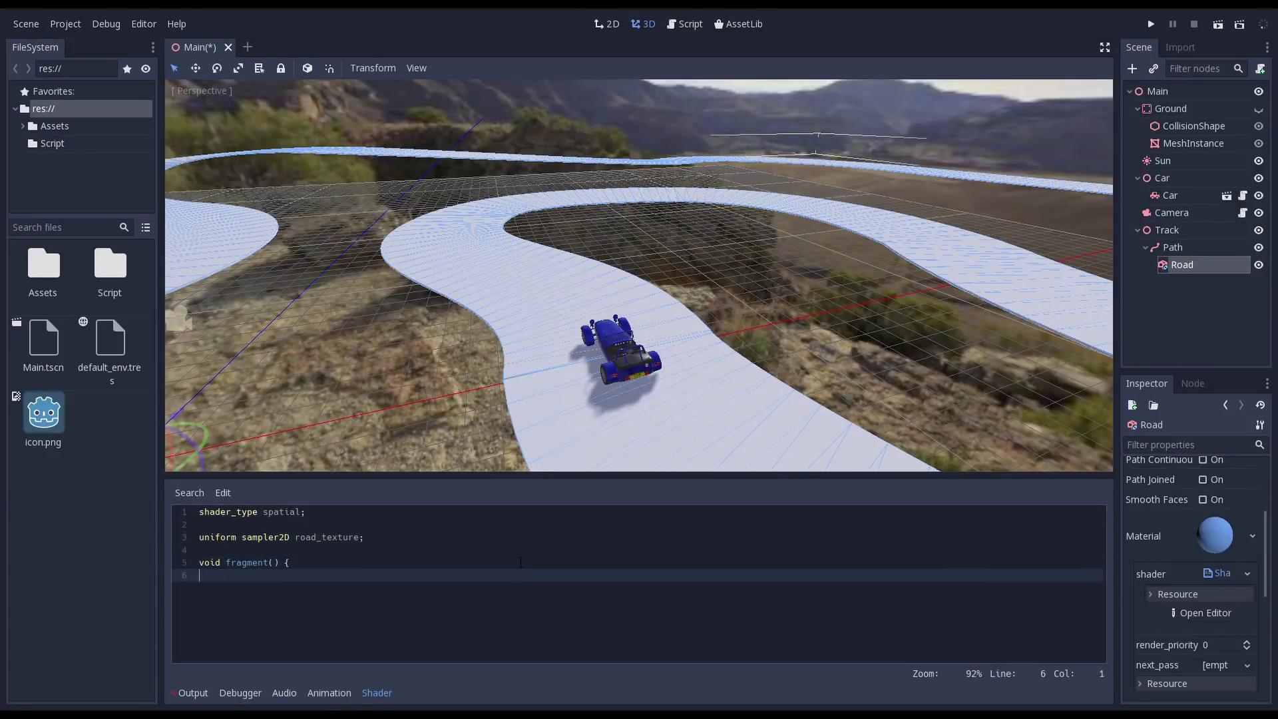
pyautogui.write('vec2 road_uv = vec2(UV.y, UV.x')
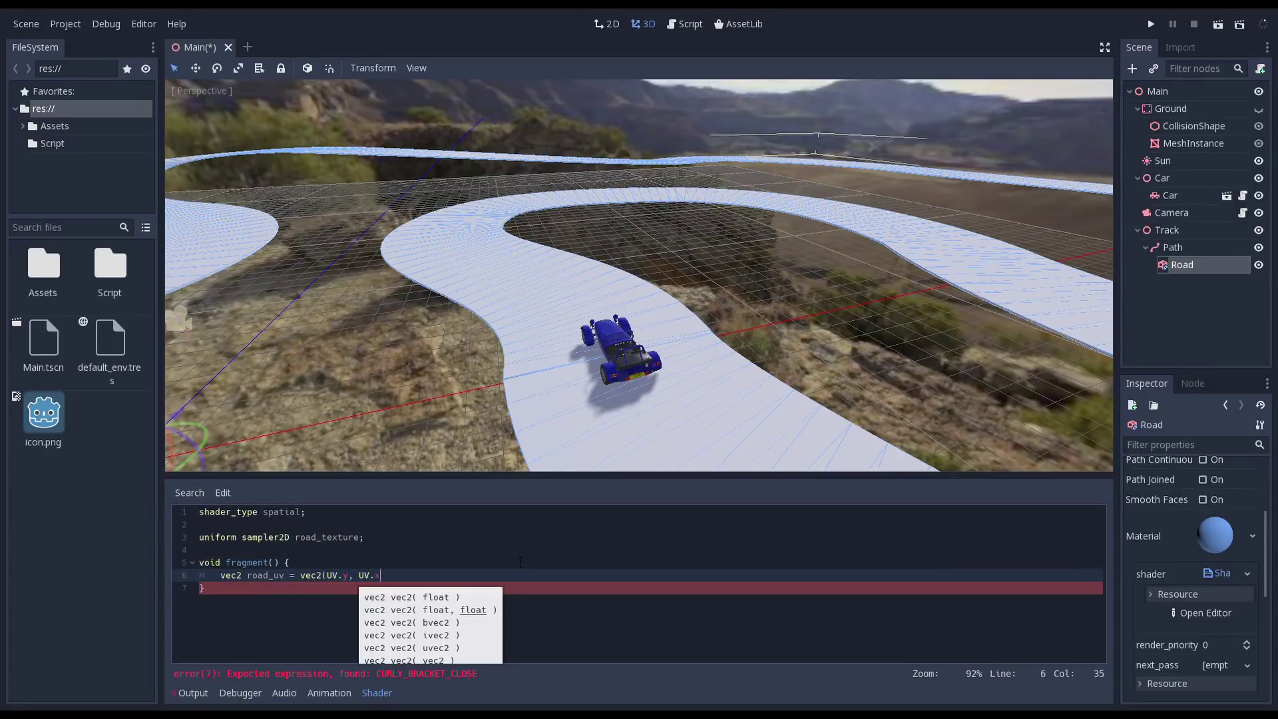
pyautogui.write(');')
pyautogui.press('Return')
pyautogui.press('Return')
pyautogui.write('vec4 color = texture(road_texture, road_uv')
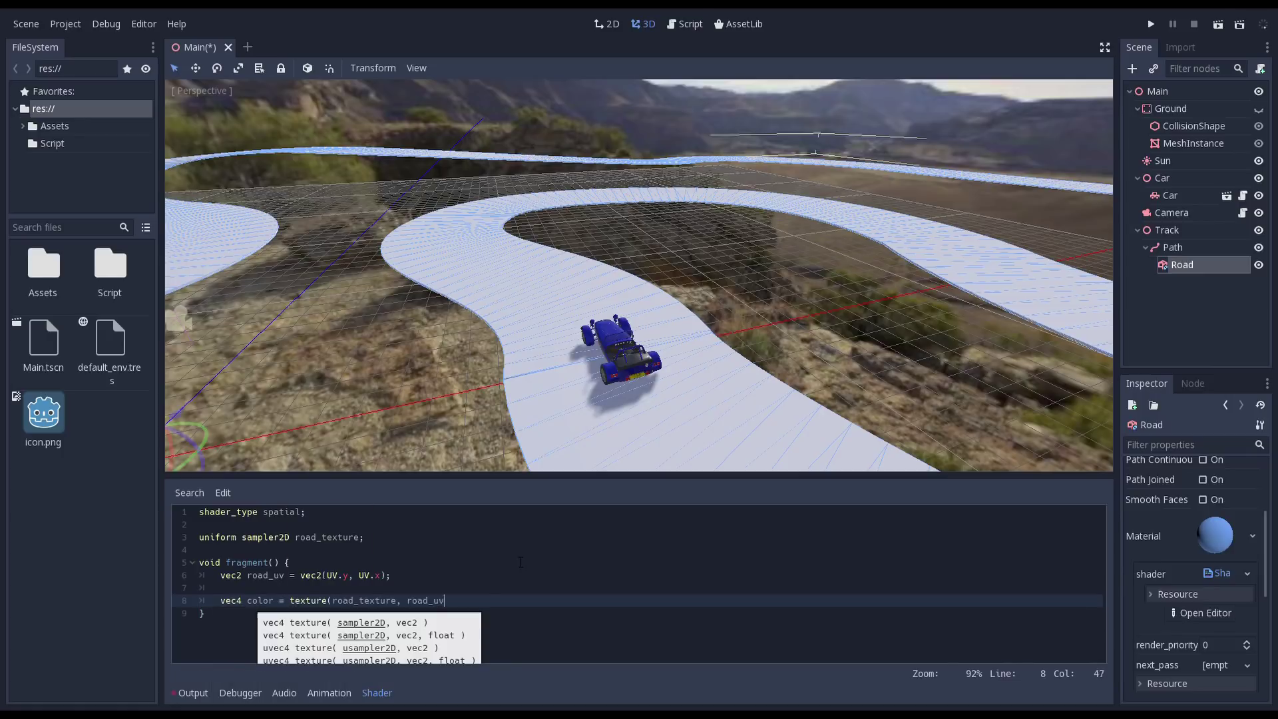
pyautogui.write(');')
pyautogui.press('Return')
pyautogui.write('ALBEDO = color.rgb;')
pyautogui.press('Return')
pyautogui.write('METALLIC = 0.0;')
pyautogui.press('Return')
pyautogui.write('ROUGHNESS = 0.8;')
pyautogui.hotkey('ctrl', 's')
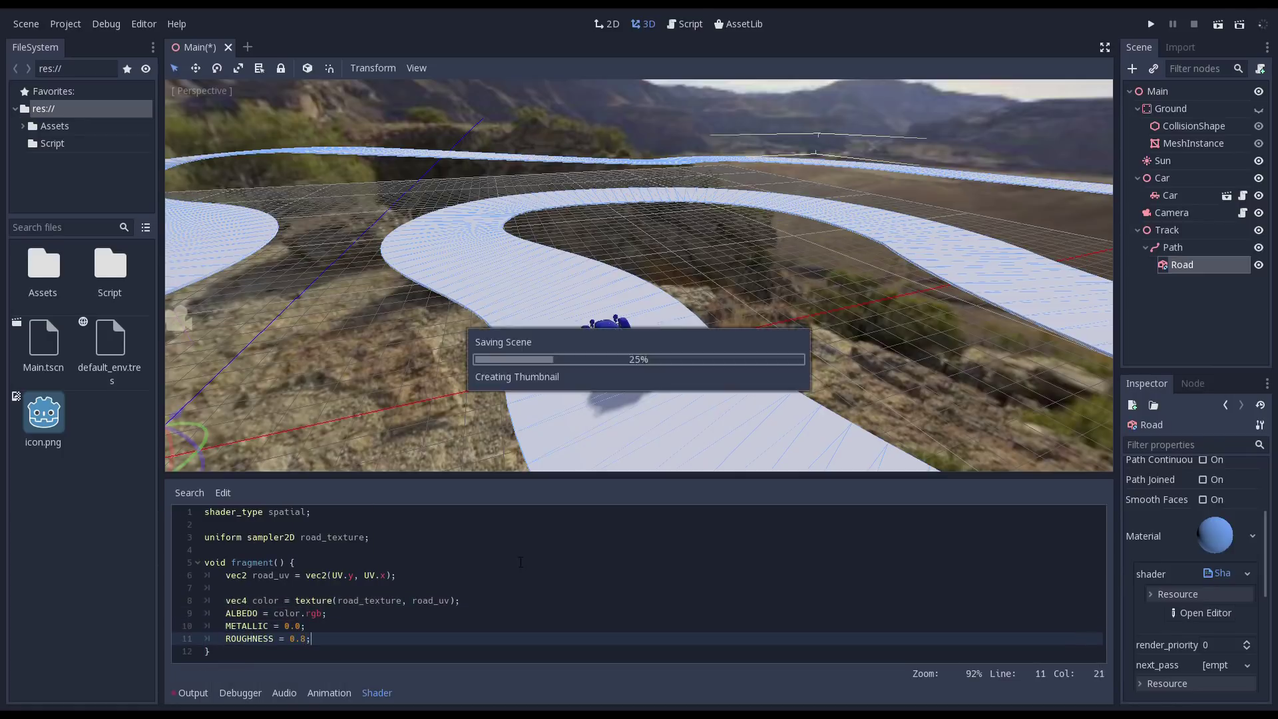
# Step: Load the road image from Assets into the road_texture shader parameter, showing asphalt with yellow lines
pyautogui.click(1181, 263)
pyautogui.scroll(-5, 1192, 530)
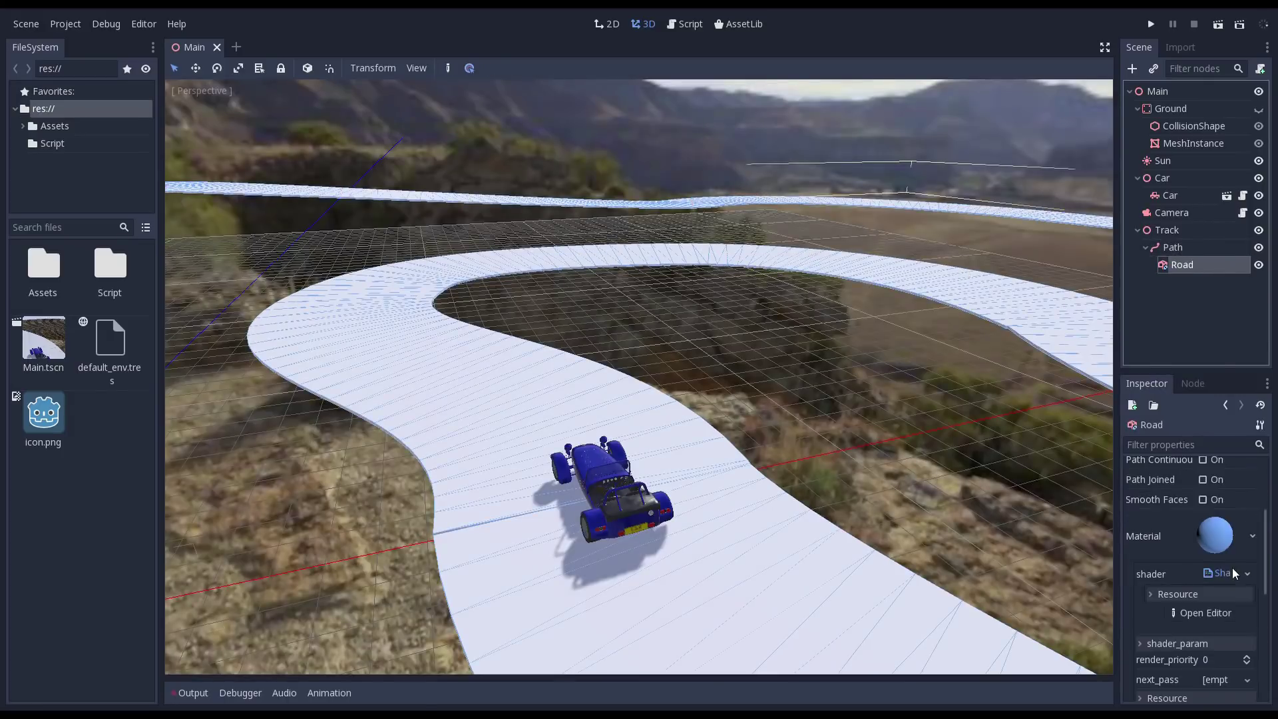
pyautogui.scroll(-2, 1232, 567)
pyautogui.click(1176, 557)
pyautogui.click(1246, 573)
pyautogui.click(1197, 698)
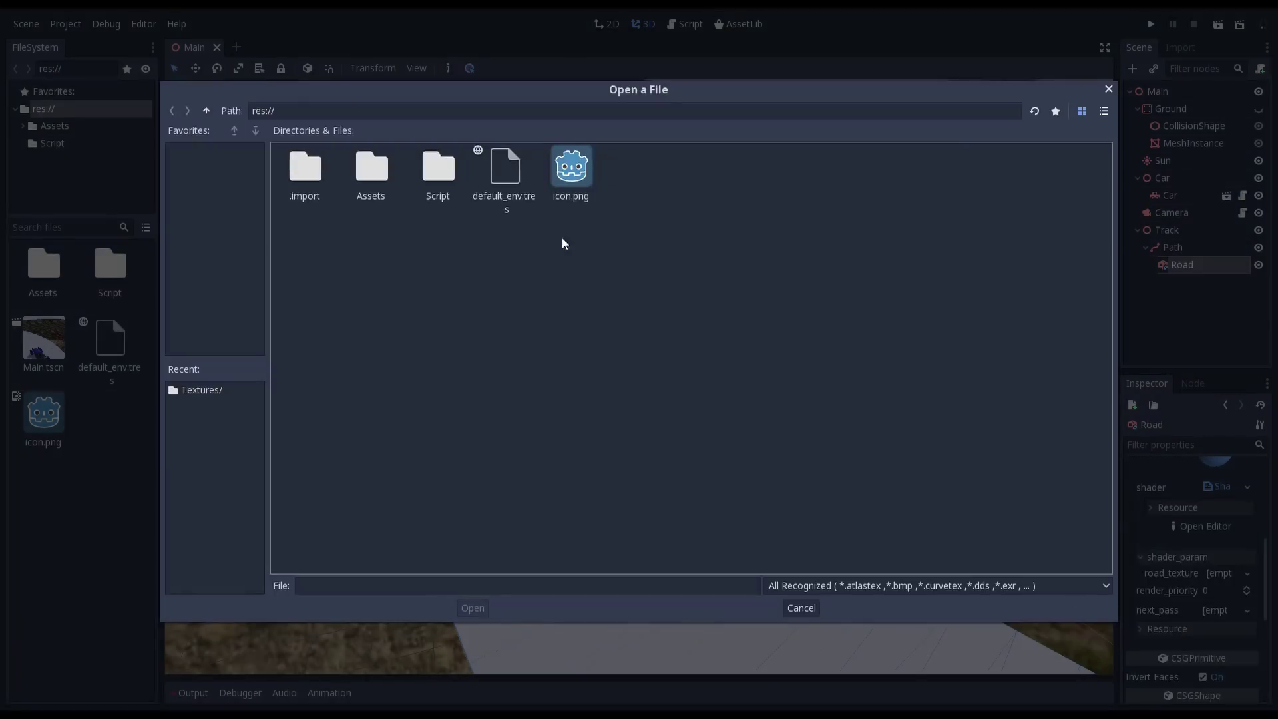
pyautogui.doubleClick(379, 174)
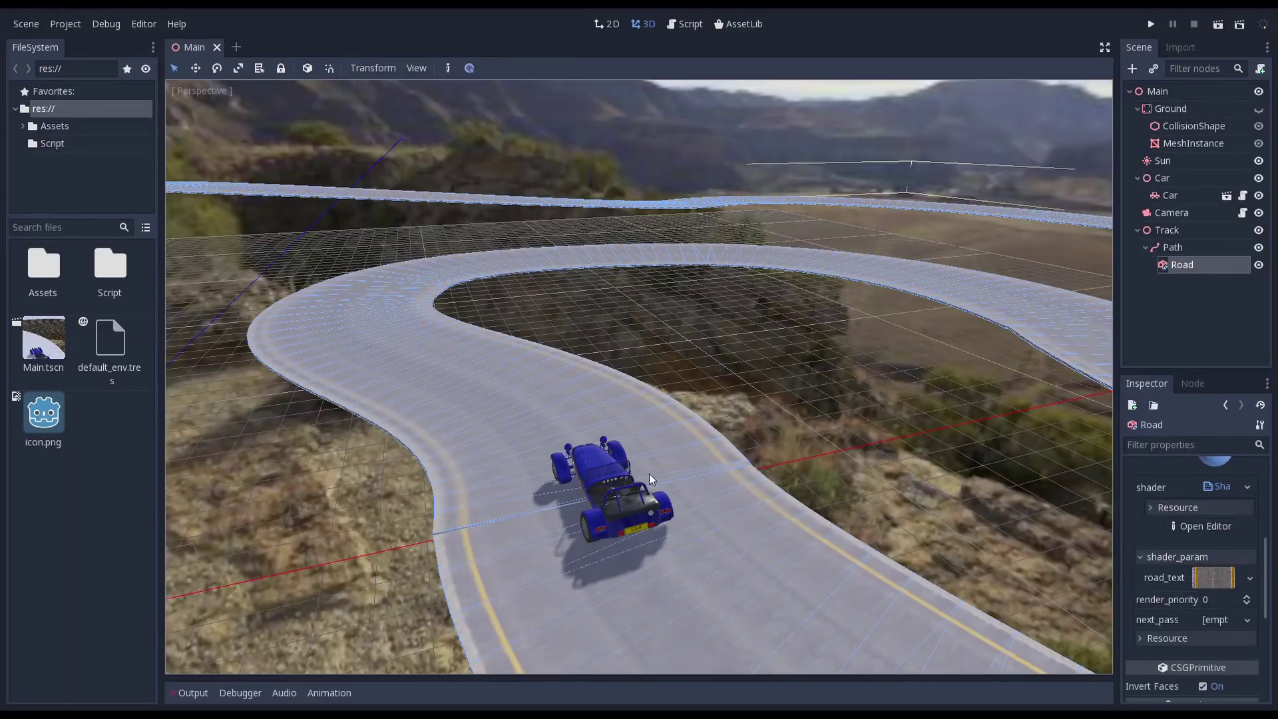
pyautogui.moveTo(650, 473)
pyautogui.mouseDown(button='middle')
pyautogui.moveTo(472, 480)
pyautogui.moveTo(553, 490)
pyautogui.mouseUp(button='middle')
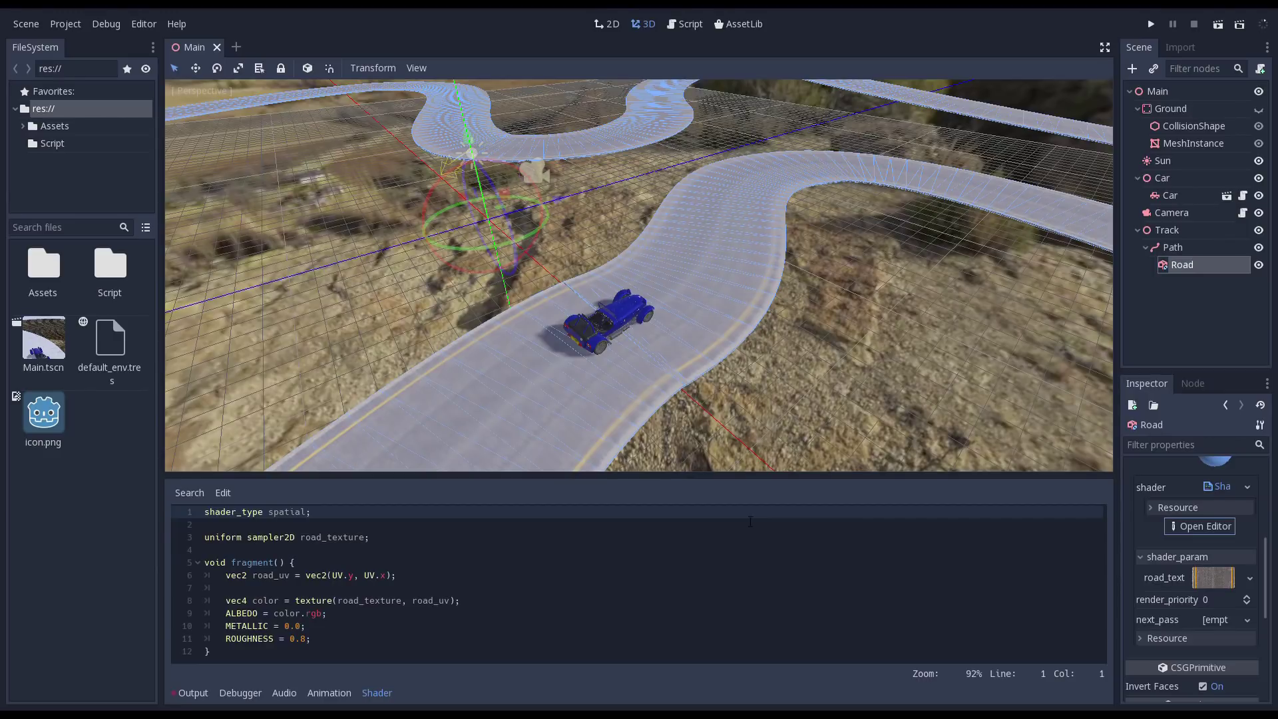
# Step: Hide the Ground terrain, run the game and drive the car around the textured track
pyautogui.click(1259, 109)
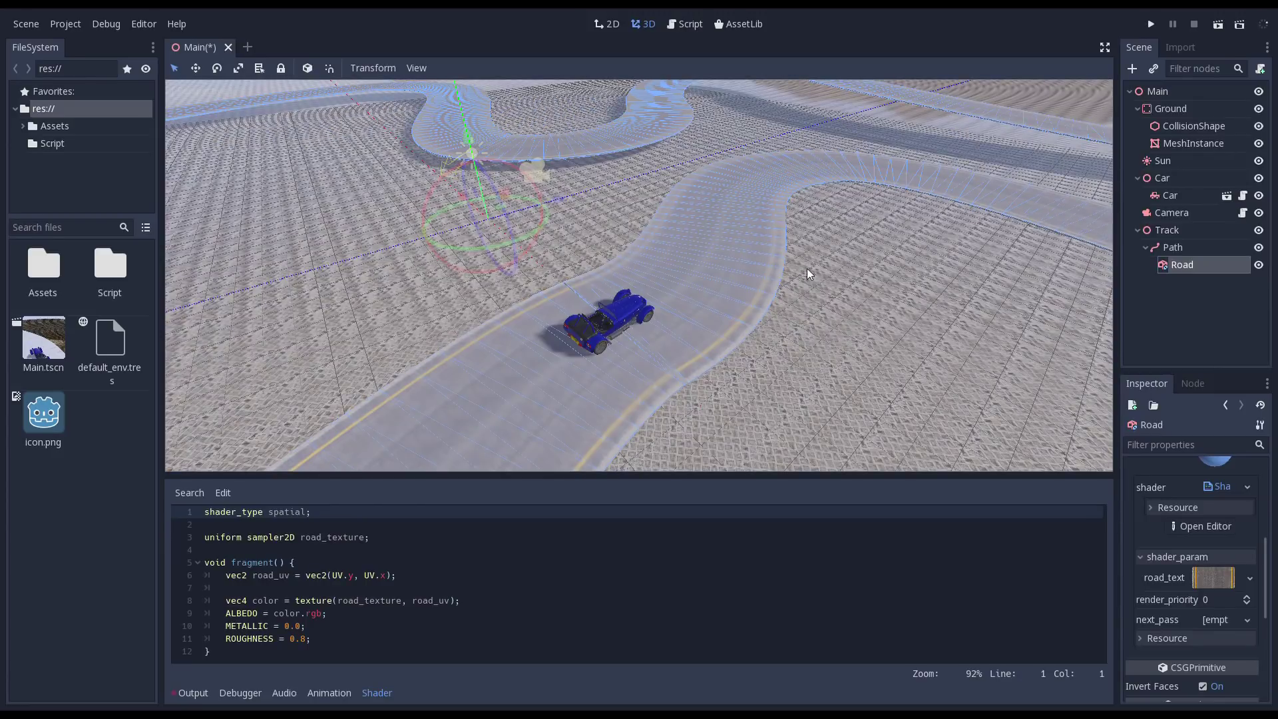
pyautogui.moveTo(808, 269); pyautogui.dragTo(849, 245, button='middle')
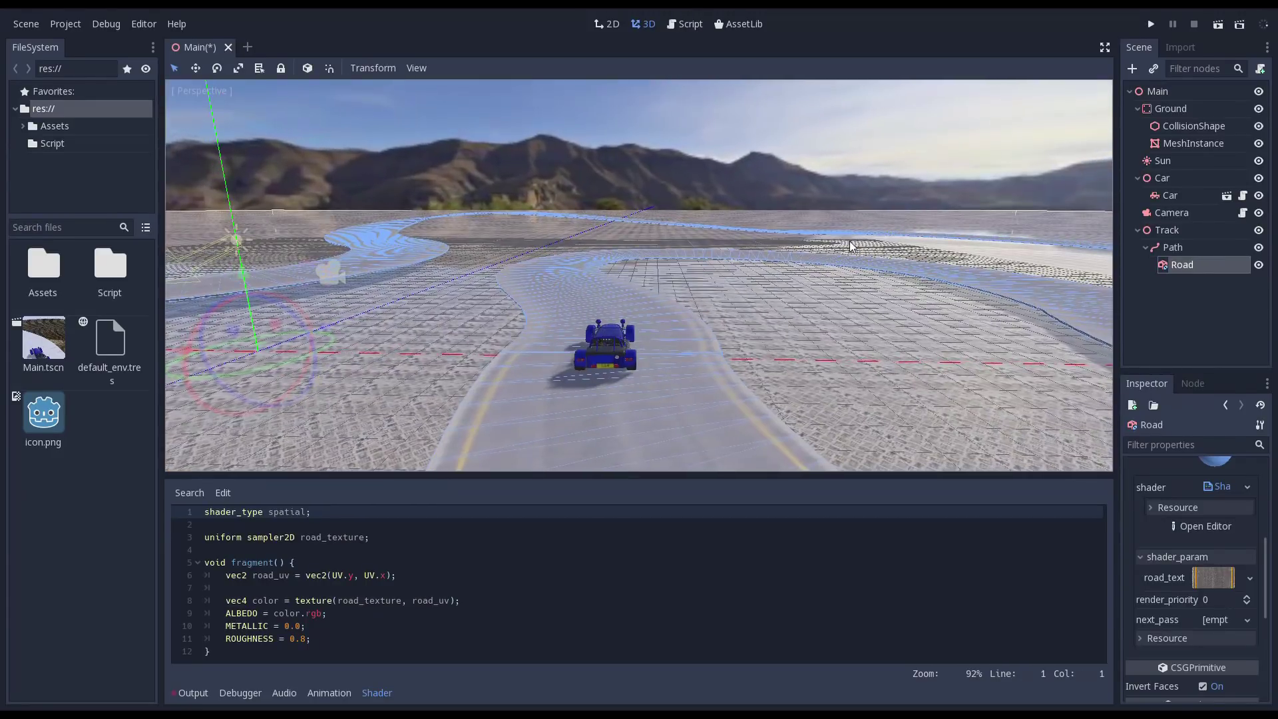
pyautogui.click(1151, 25)
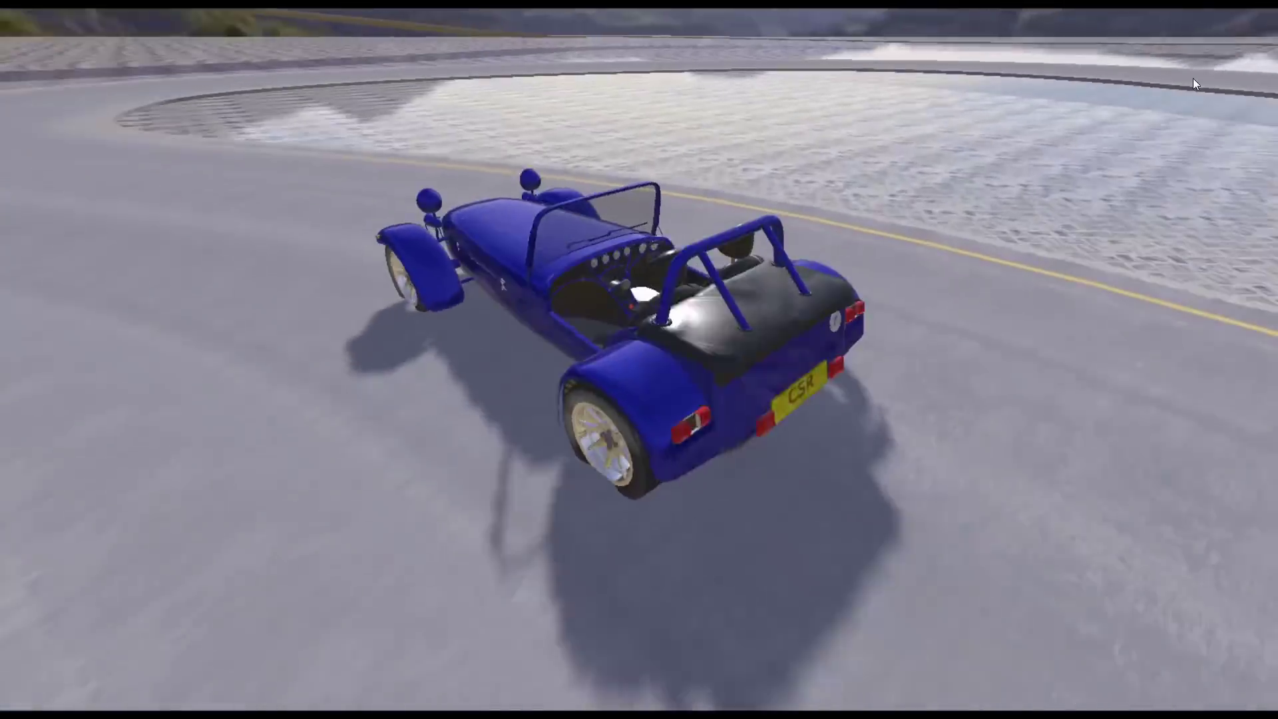
pyautogui.press('Up')
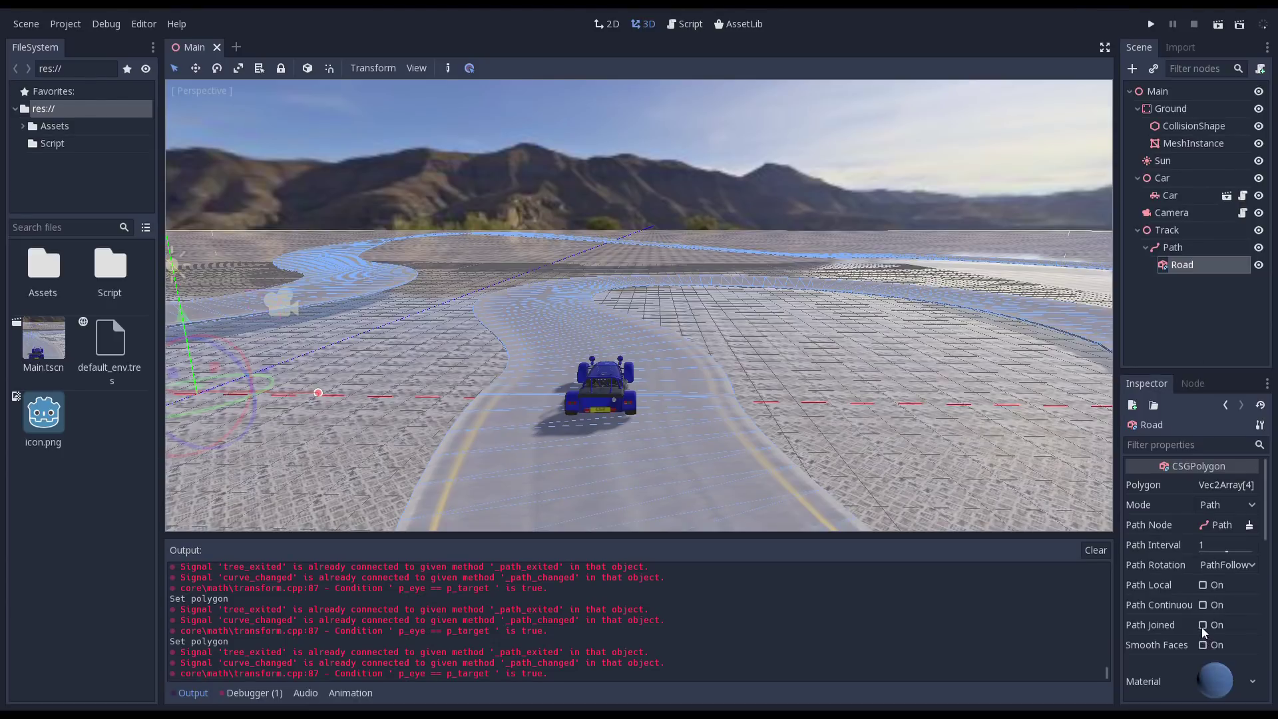
pyautogui.scroll(-2, 1201, 627)
pyautogui.click(1199, 616)
pyautogui.scroll(-1, 1198, 613)
pyautogui.scroll(1, 1197, 612)
pyautogui.scroll(-1, 1196, 612)
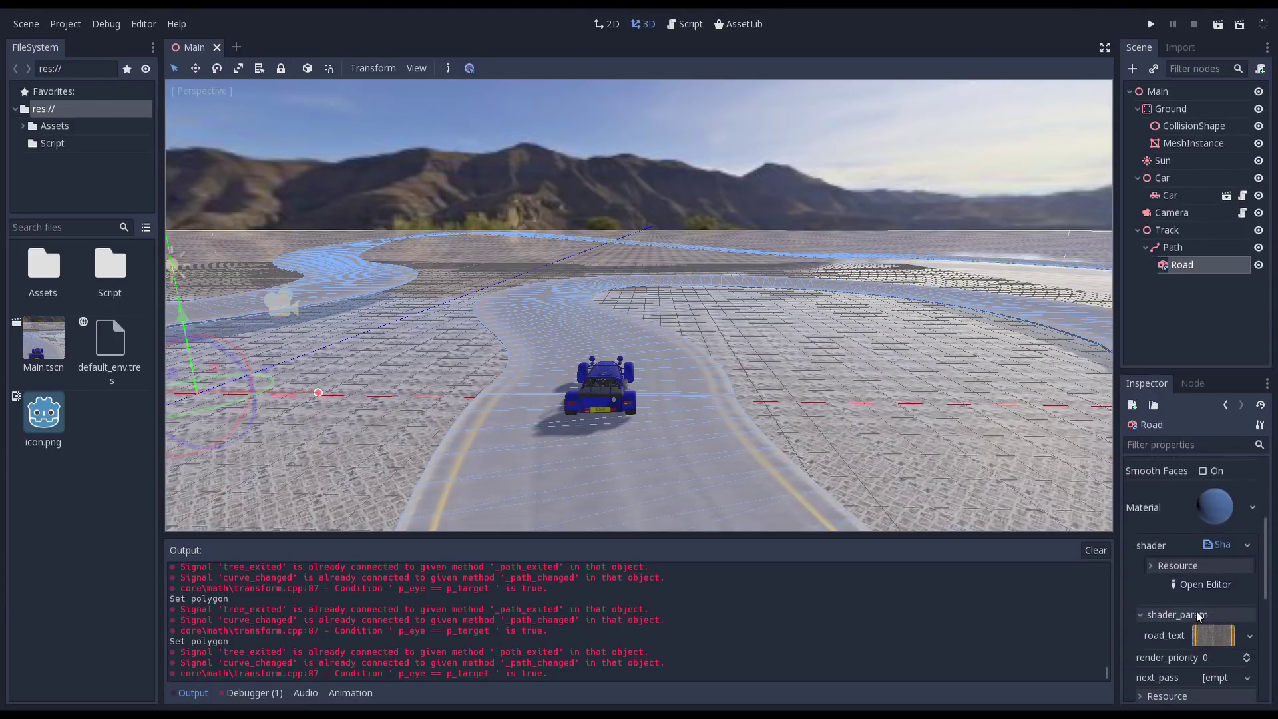
pyautogui.scroll(-1, 1196, 611)
pyautogui.scroll(-1, 1196, 611)
pyautogui.scroll(-1, 1196, 610)
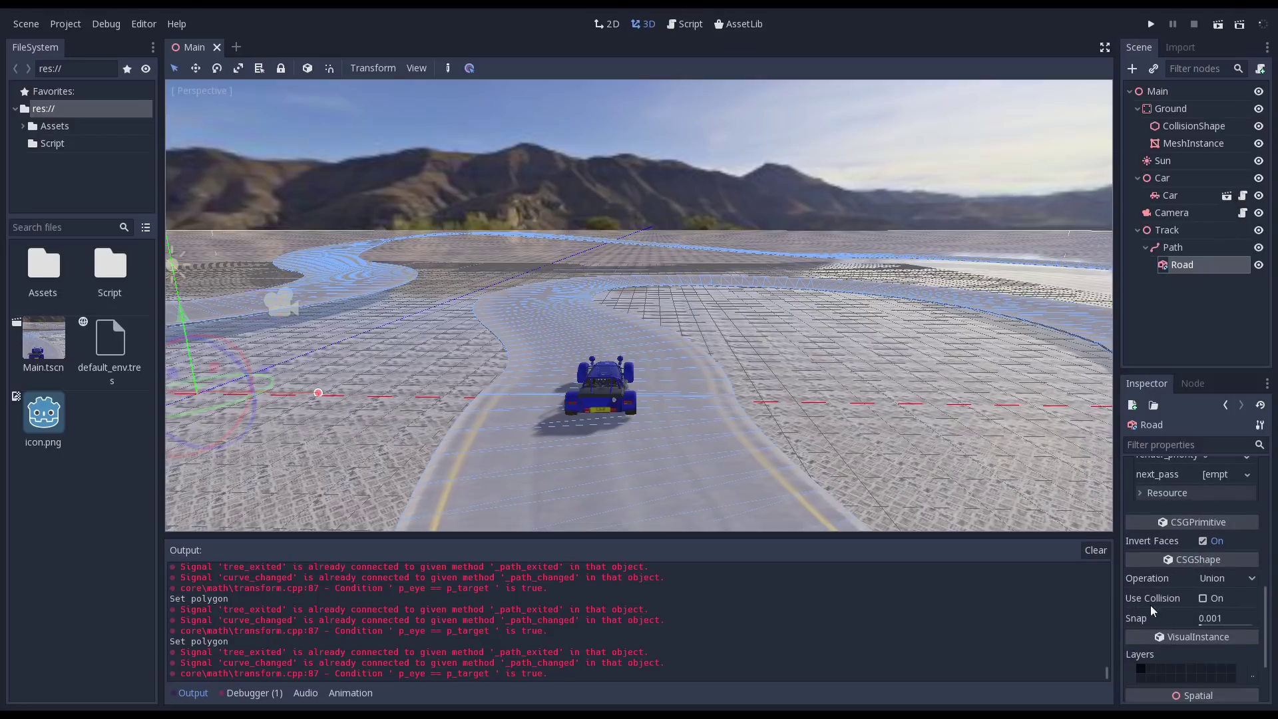
pyautogui.click(1203, 597)
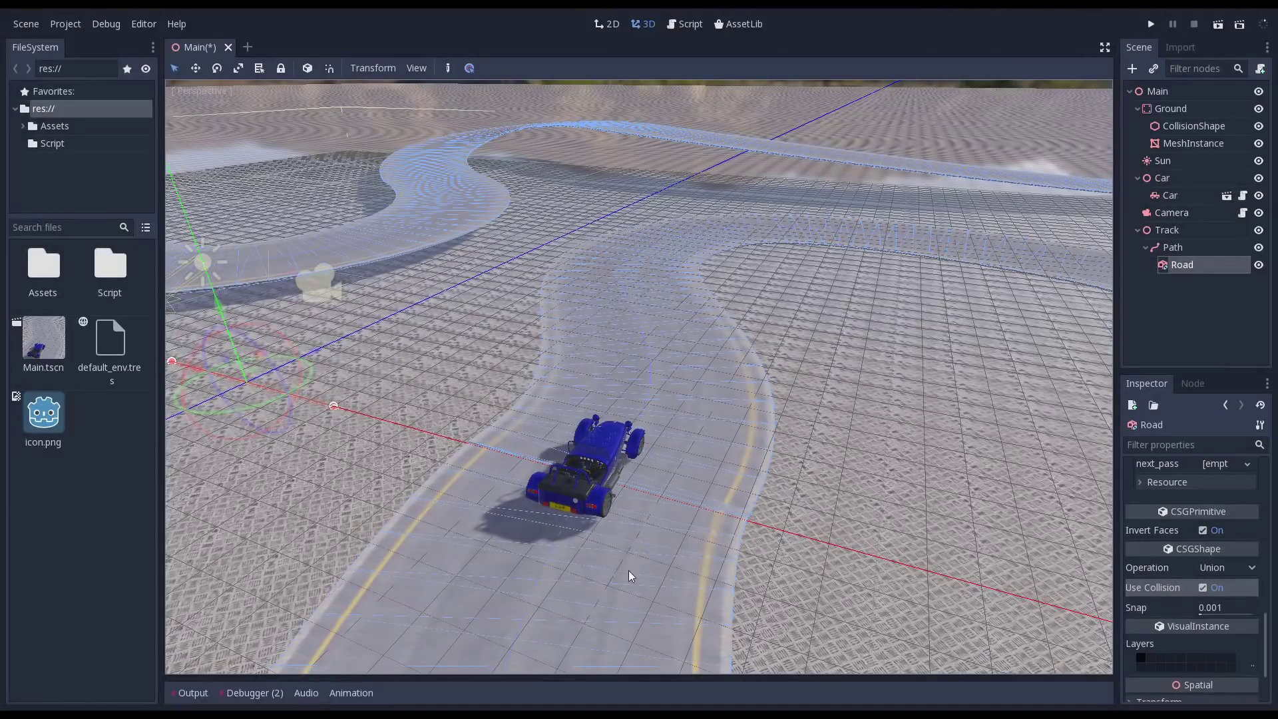
# Step: Turn off Road collision and add a CSGPolygon under Path named CollisionShape
pyautogui.click(1202, 586)
pyautogui.click(1172, 249)
pyautogui.click(1133, 68)
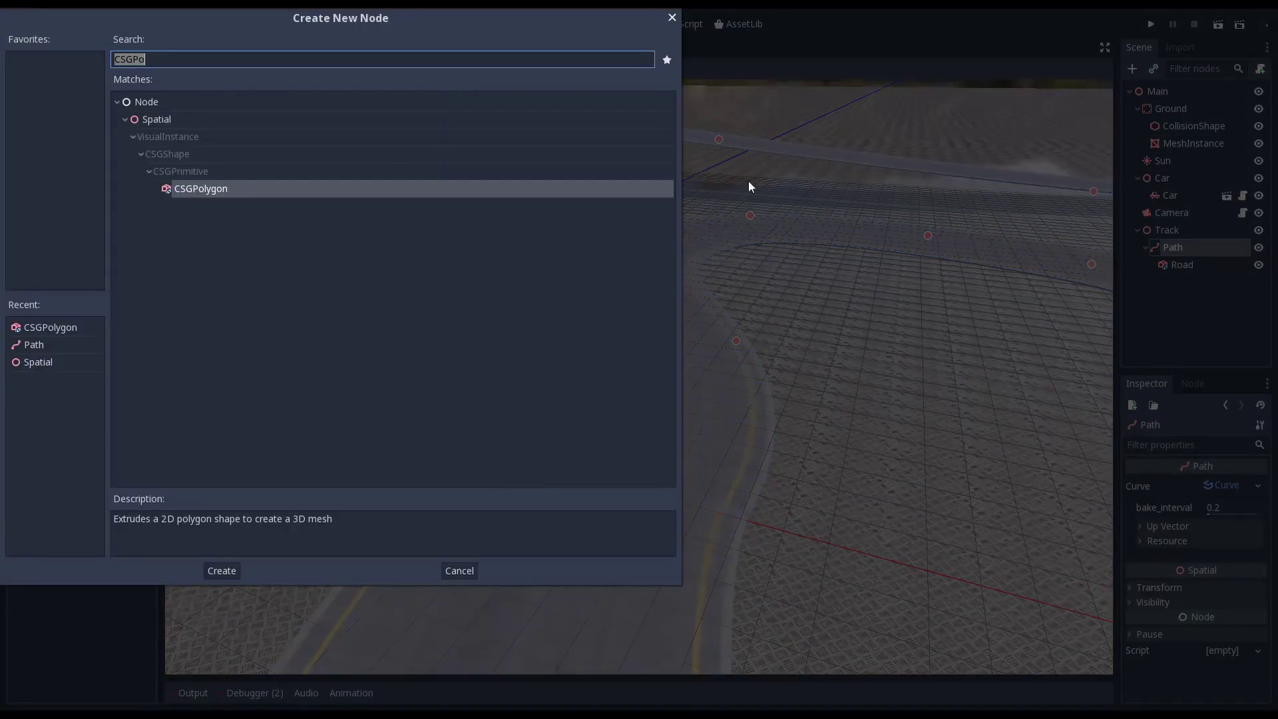
pyautogui.doubleClick(251, 196)
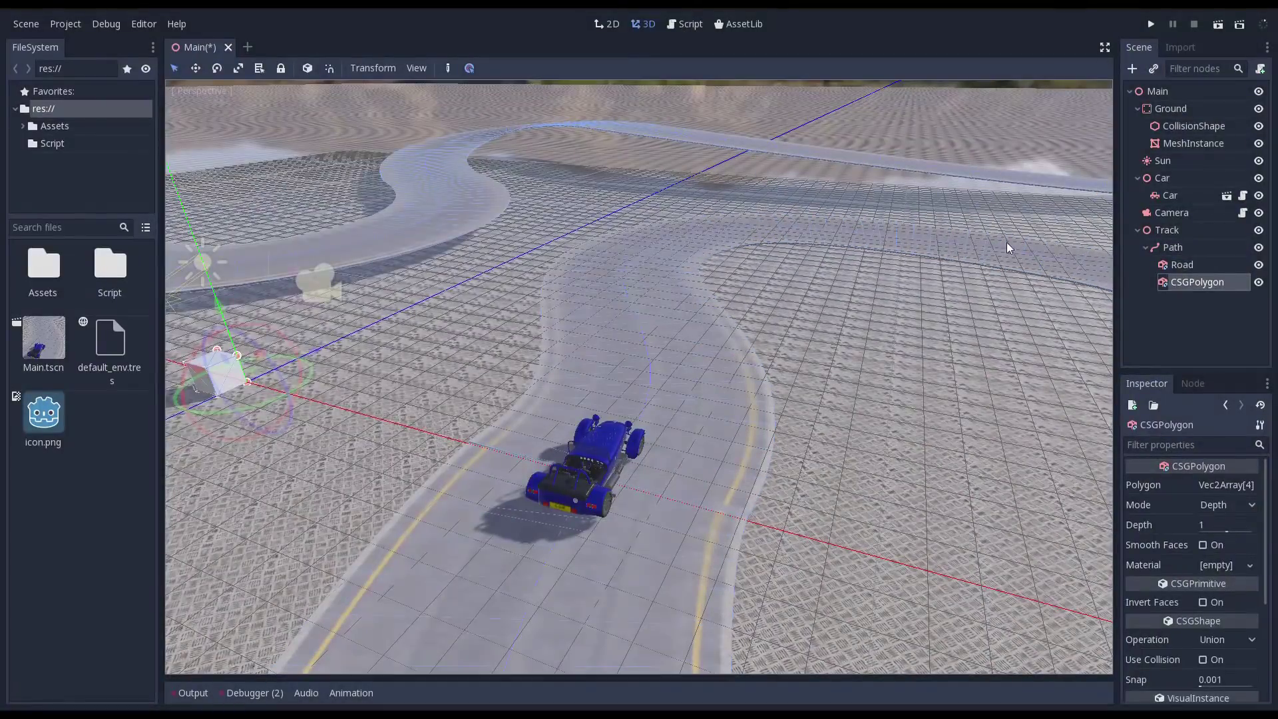
pyautogui.doubleClick(1207, 282)
pyautogui.write('Collision')
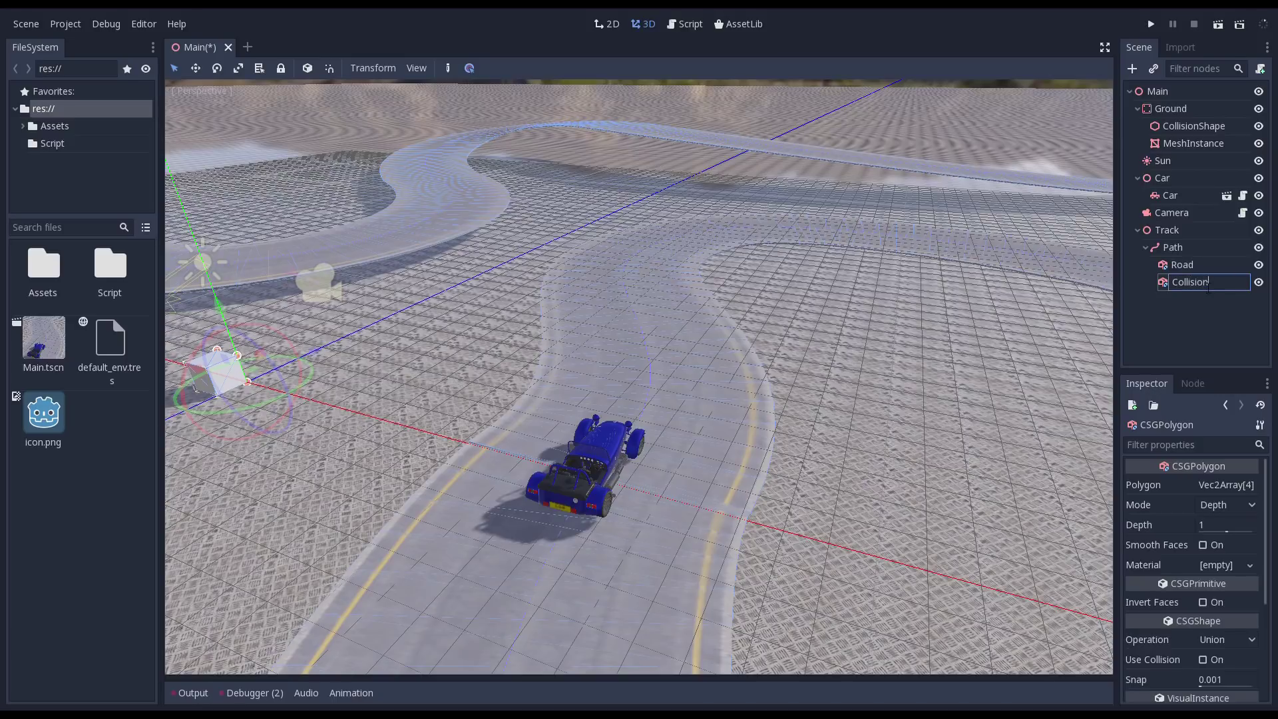
pyautogui.write('Shape')
pyautogui.press('Return')
# Step: Make CollisionShape extrude in Path mode along the Path node with inverted faces
pyautogui.click(1226, 504)
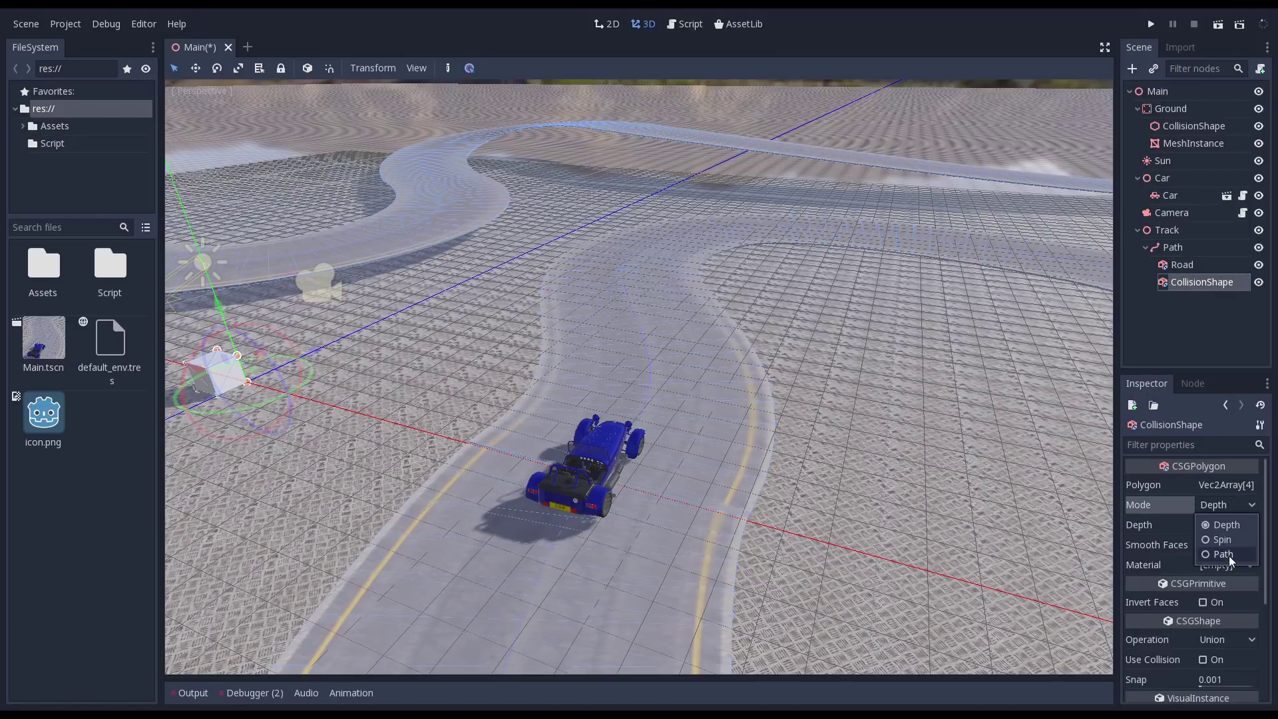
pyautogui.click(1221, 560)
pyautogui.click(1219, 525)
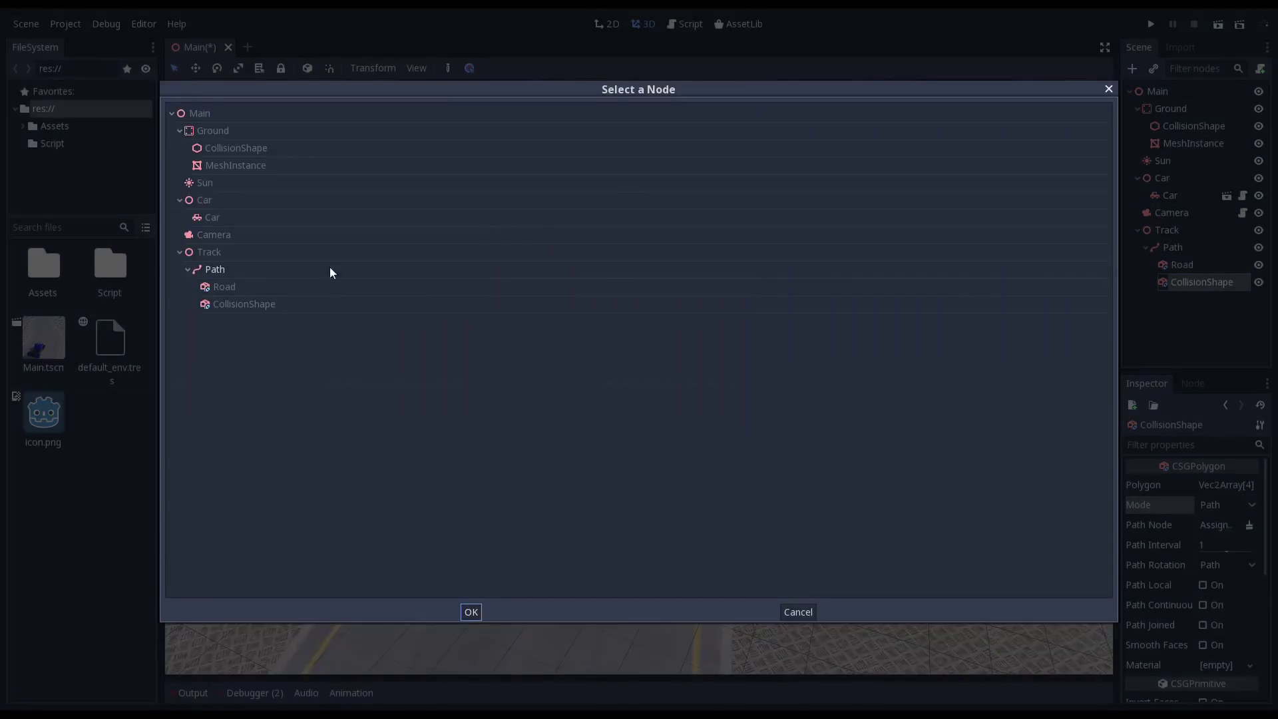
pyautogui.doubleClick(221, 270)
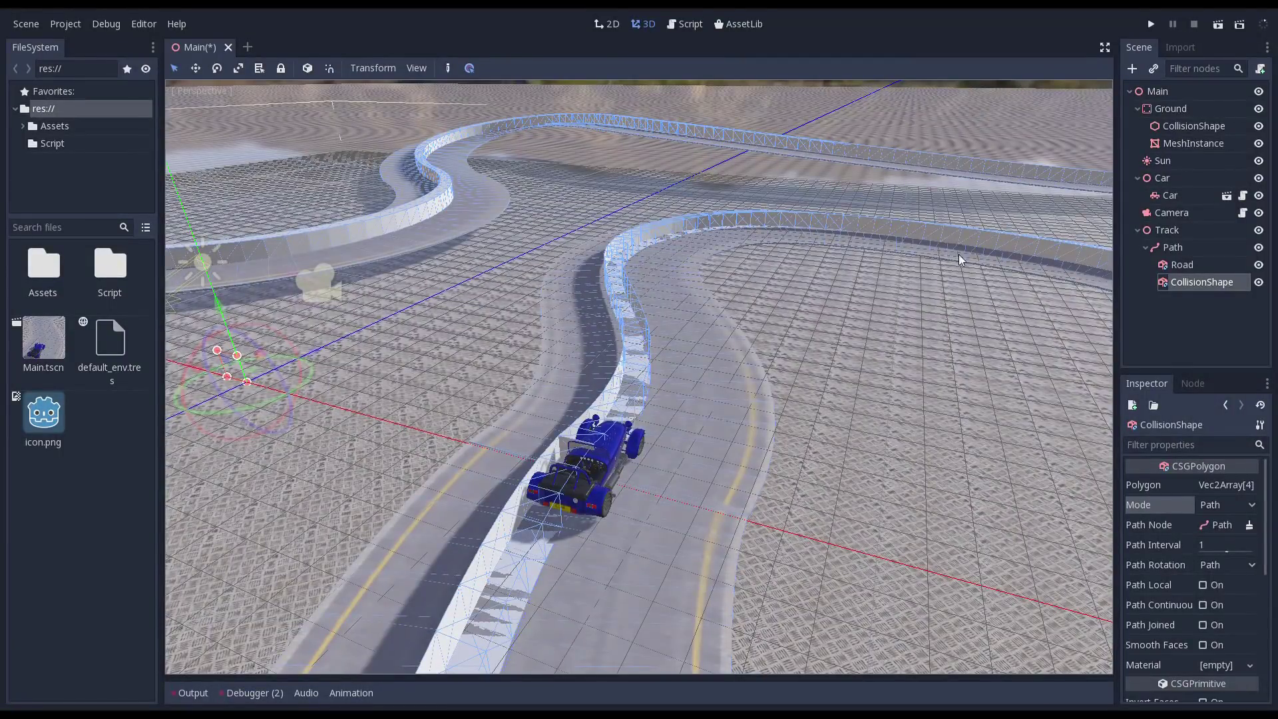
pyautogui.scroll(-2, 1225, 577)
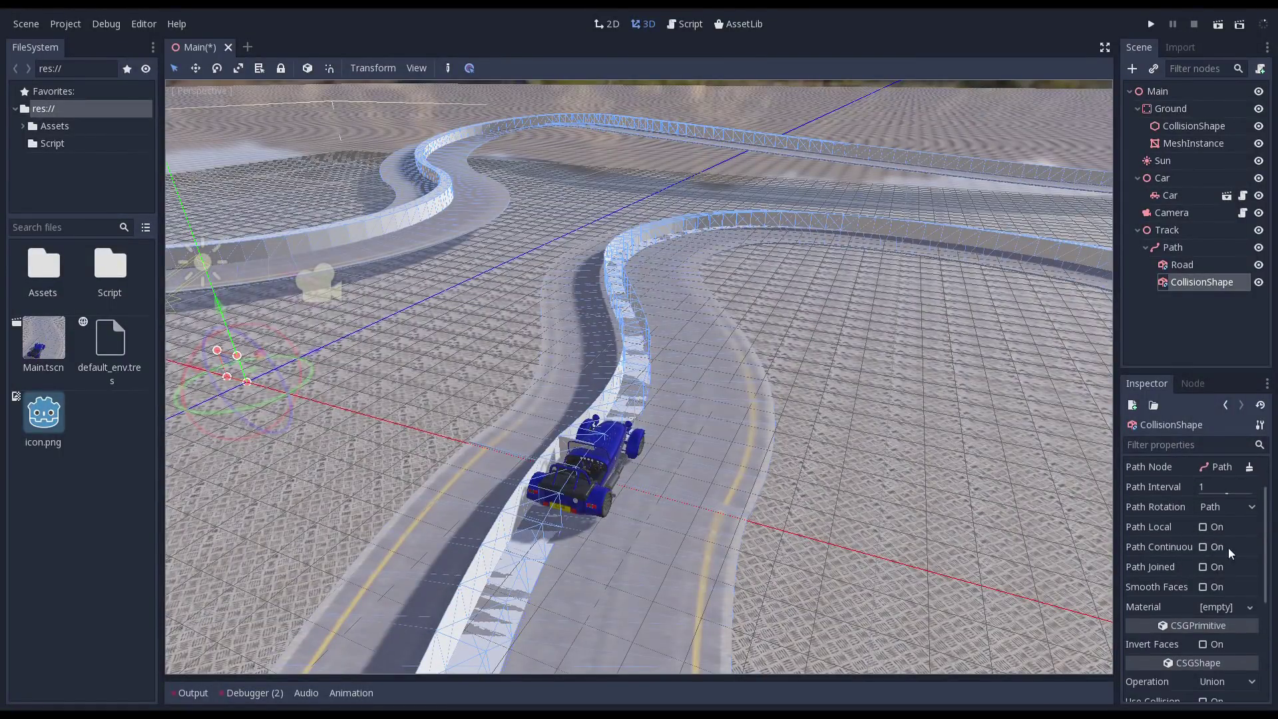
pyautogui.click(1203, 644)
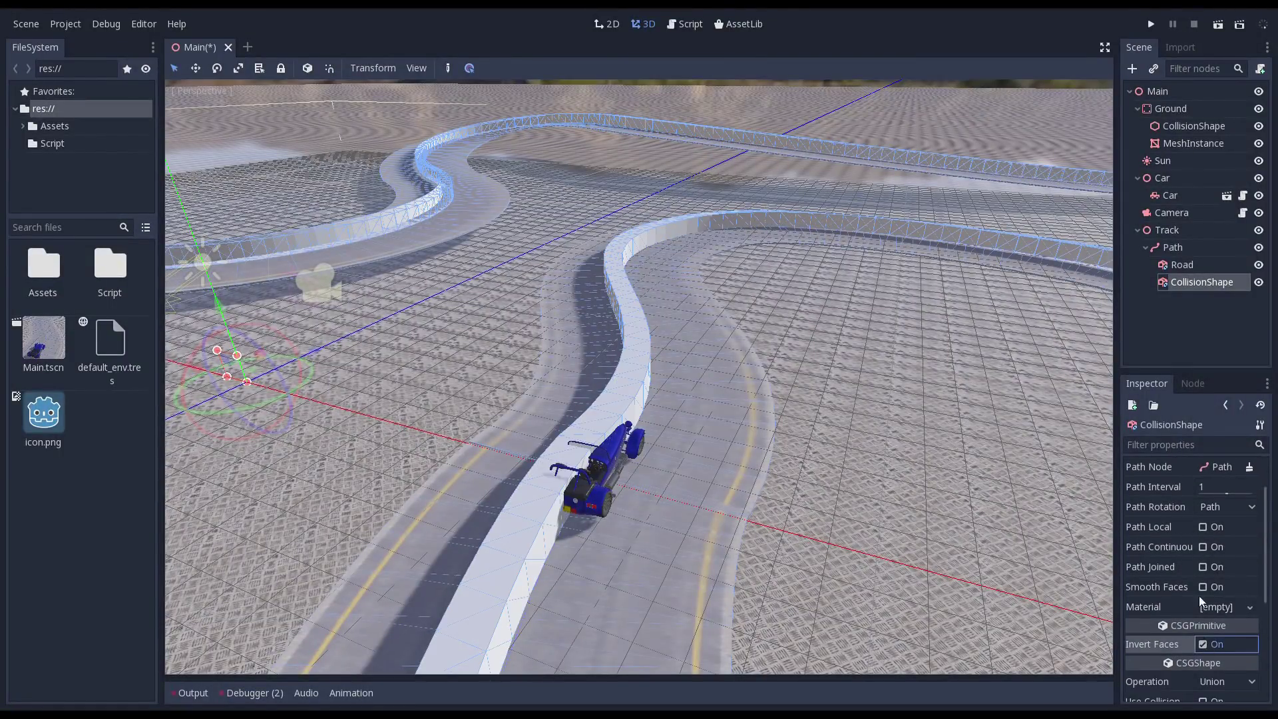
pyautogui.scroll(-2, 1210, 608)
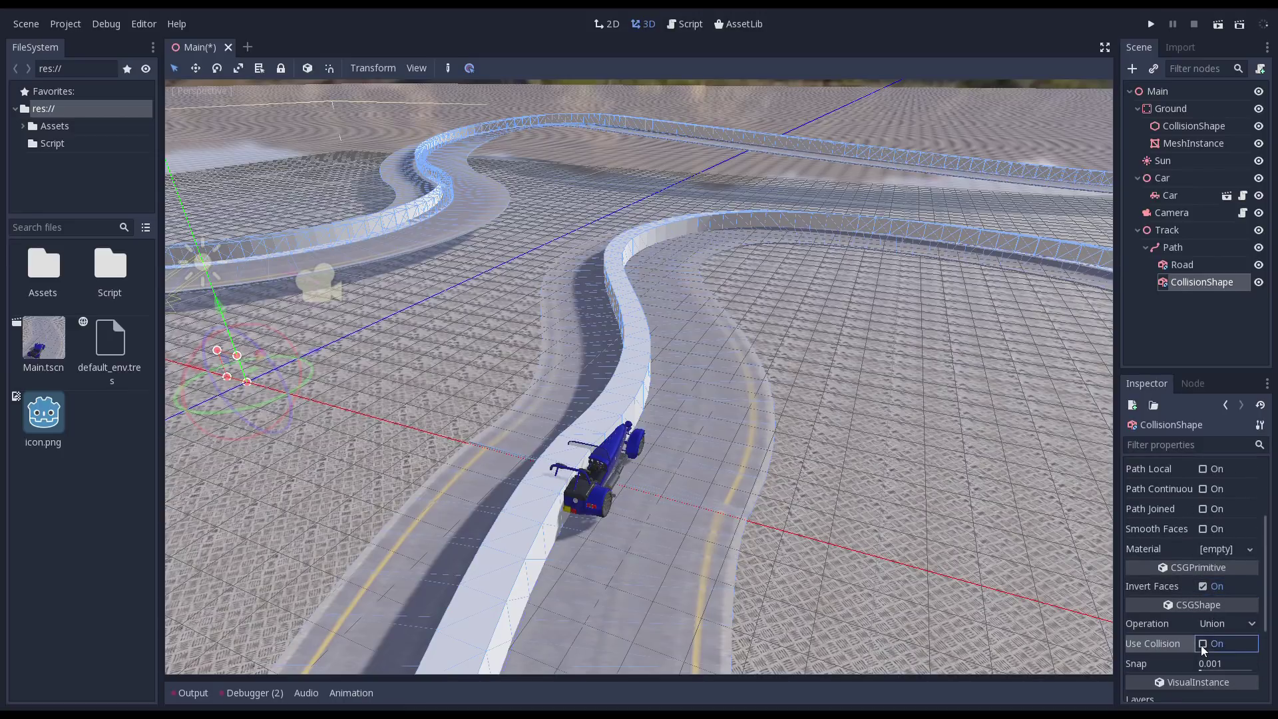
pyautogui.scroll(2, 1202, 646)
pyautogui.scroll(2, 1194, 594)
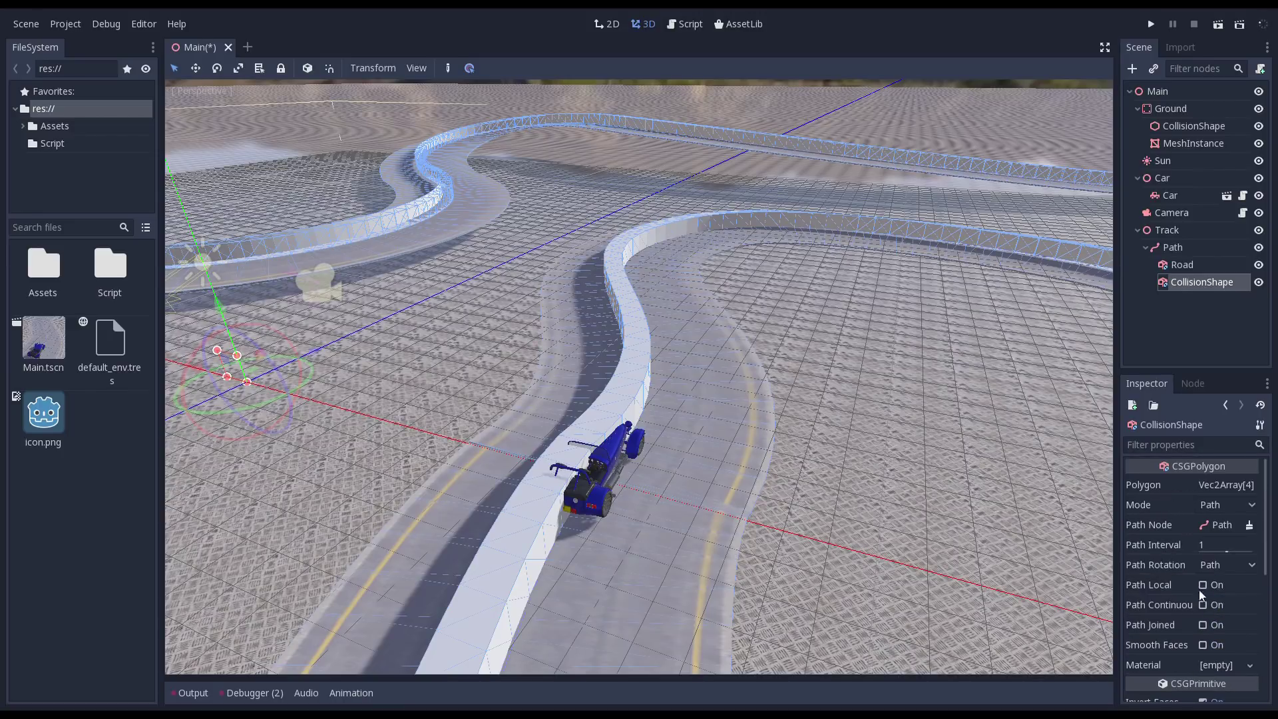
# Step: Give the polygon eight points, with point 0 x -4, point 1 at (4, 0) and point 2 at (4, 2)
pyautogui.click(1225, 483)
pyautogui.doubleClick(1220, 504)
pyautogui.write('8')
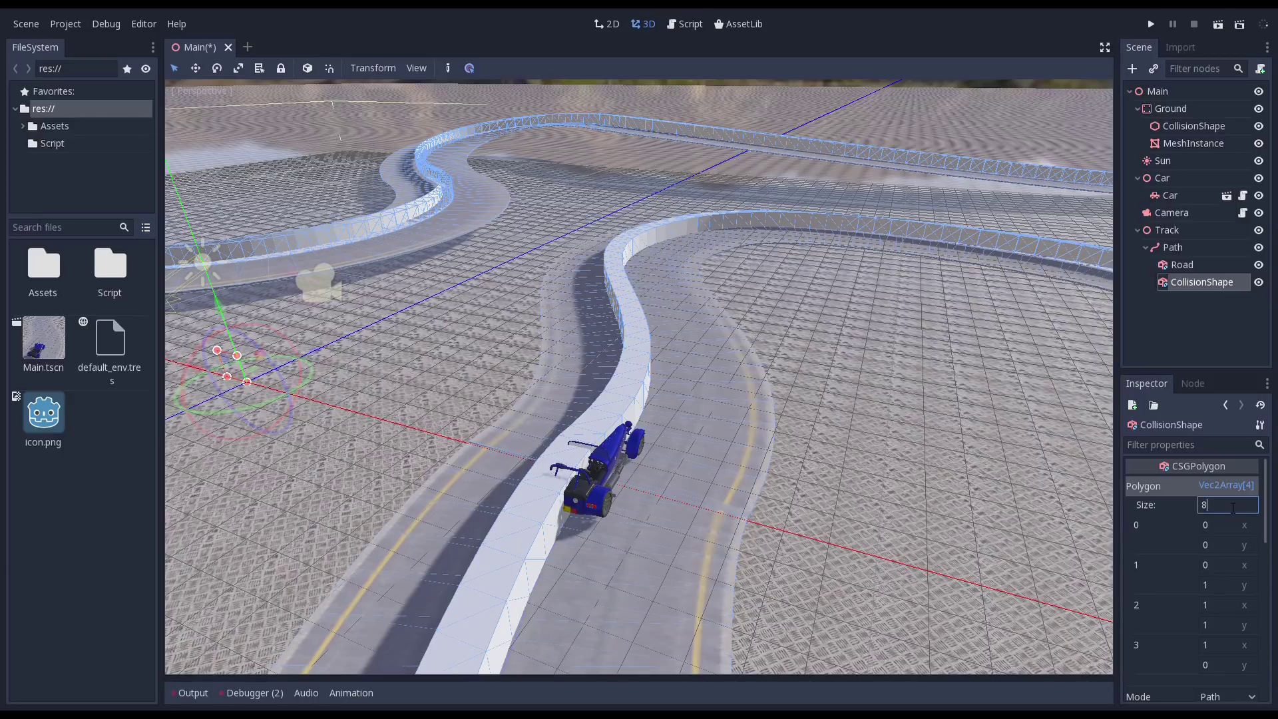
pyautogui.press('Return')
pyautogui.doubleClick(1218, 526)
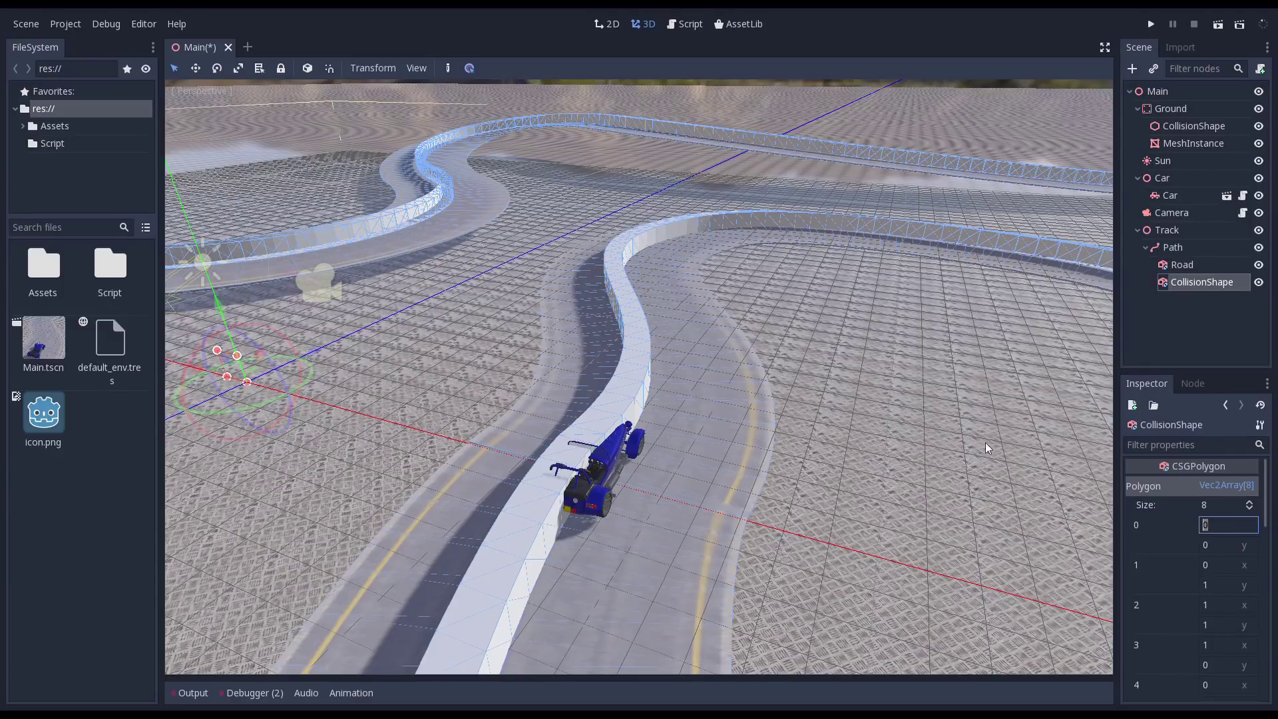
pyautogui.write('-4')
pyautogui.press('Return')
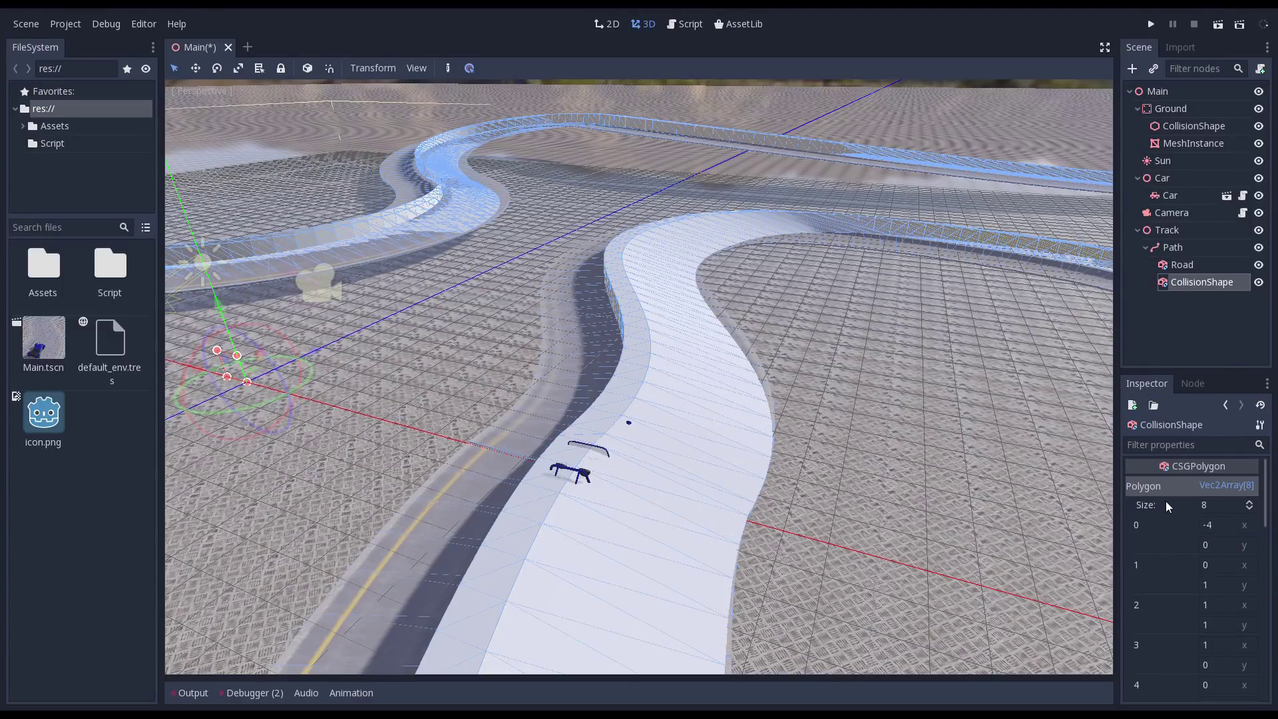
pyautogui.doubleClick(1229, 567)
pyautogui.write('4')
pyautogui.press('Return')
pyautogui.write('0')
pyautogui.press('Return')
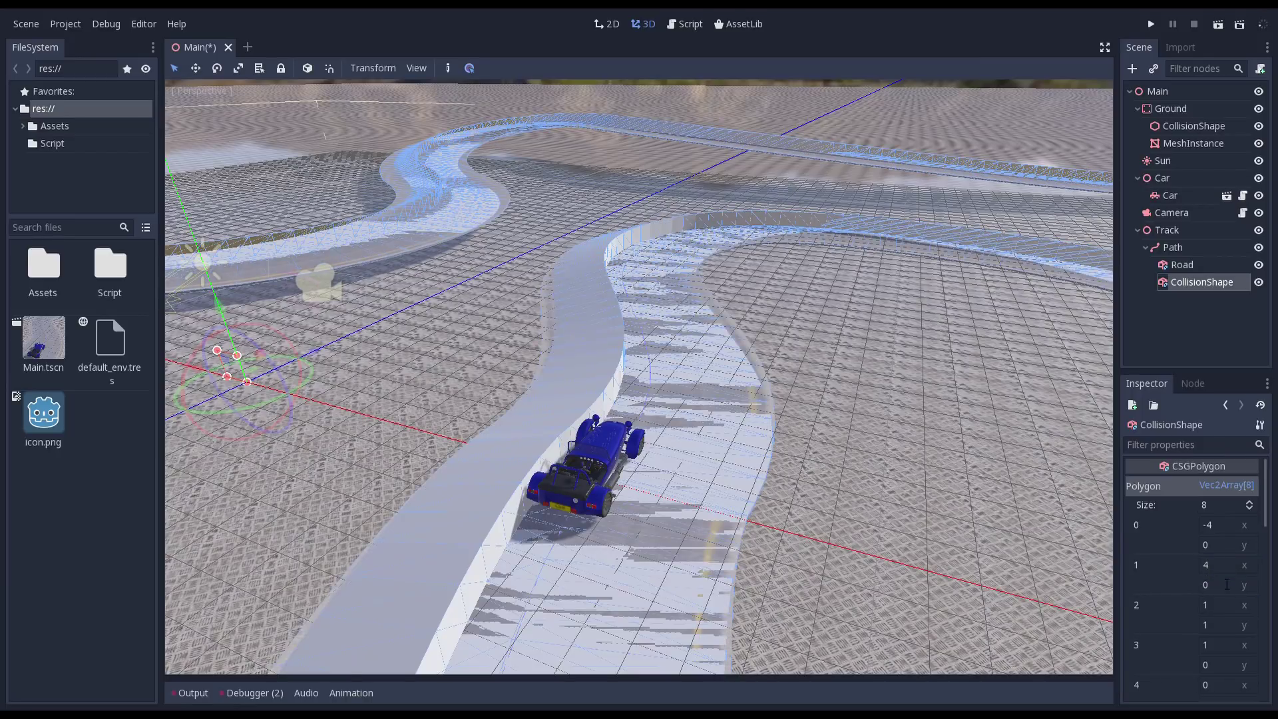
pyautogui.write('4')
pyautogui.press('Return')
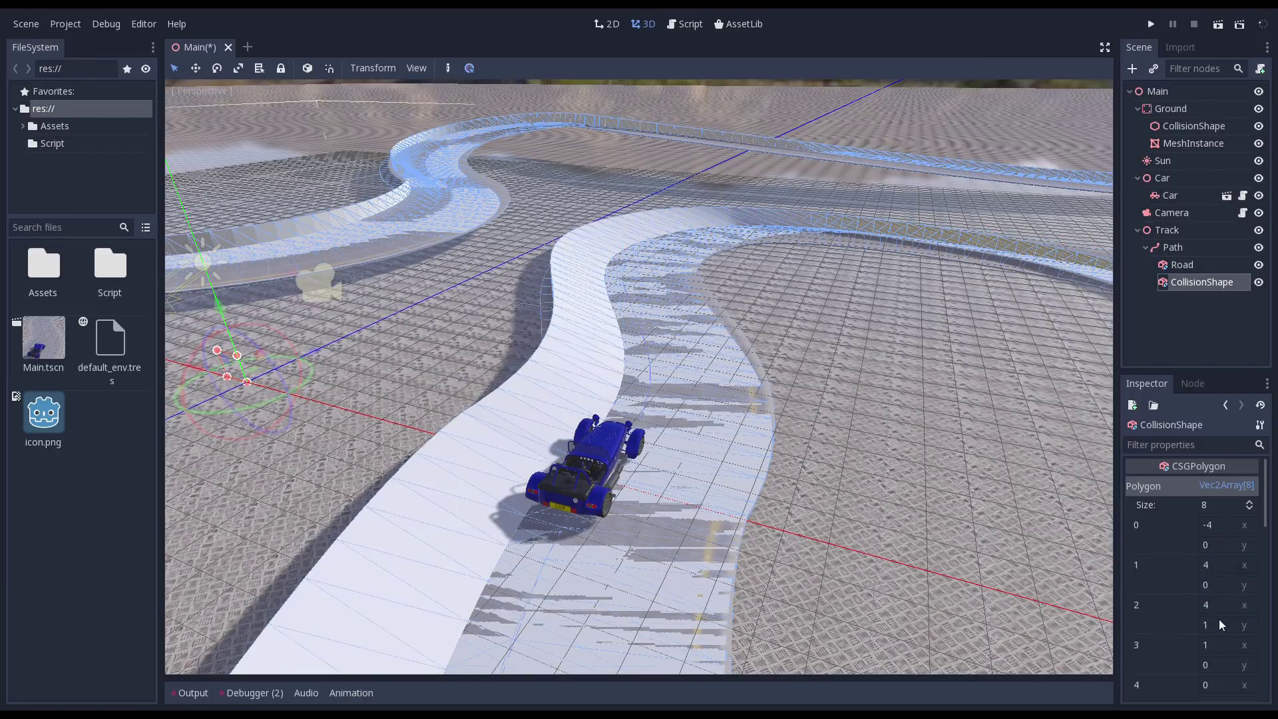
pyautogui.write('2')
pyautogui.press('Return')
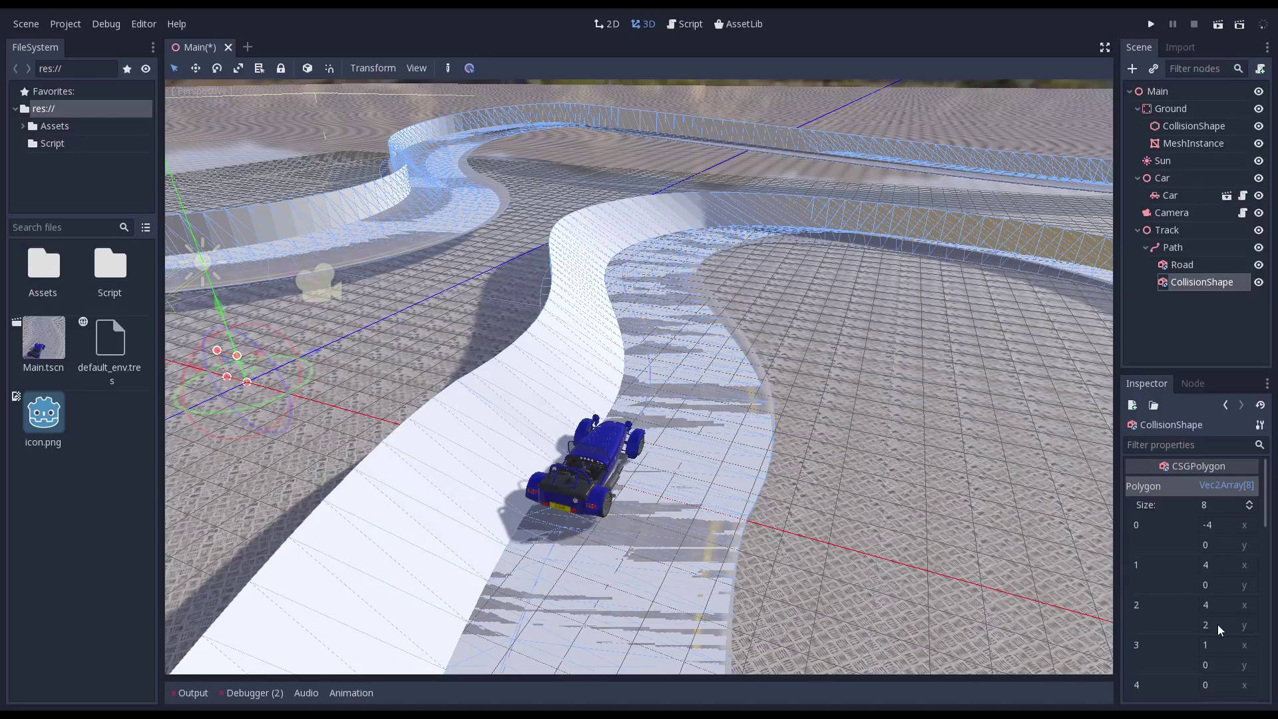
# Step: Set point 3 to (8, 2), point 4 to (8, -1) and point 5 to (-8, -1)
pyautogui.click(1221, 646)
pyautogui.write('8')
pyautogui.press('Return')
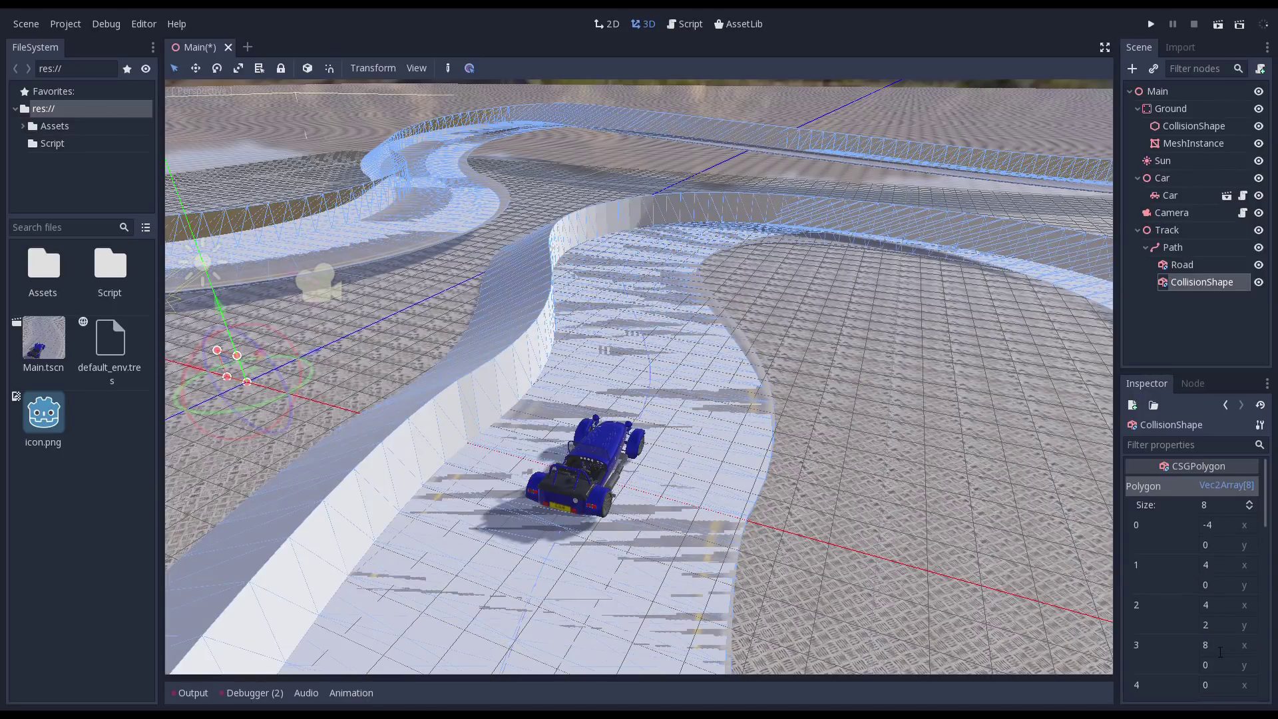
pyautogui.click(1221, 665)
pyautogui.write('2')
pyautogui.press('Return')
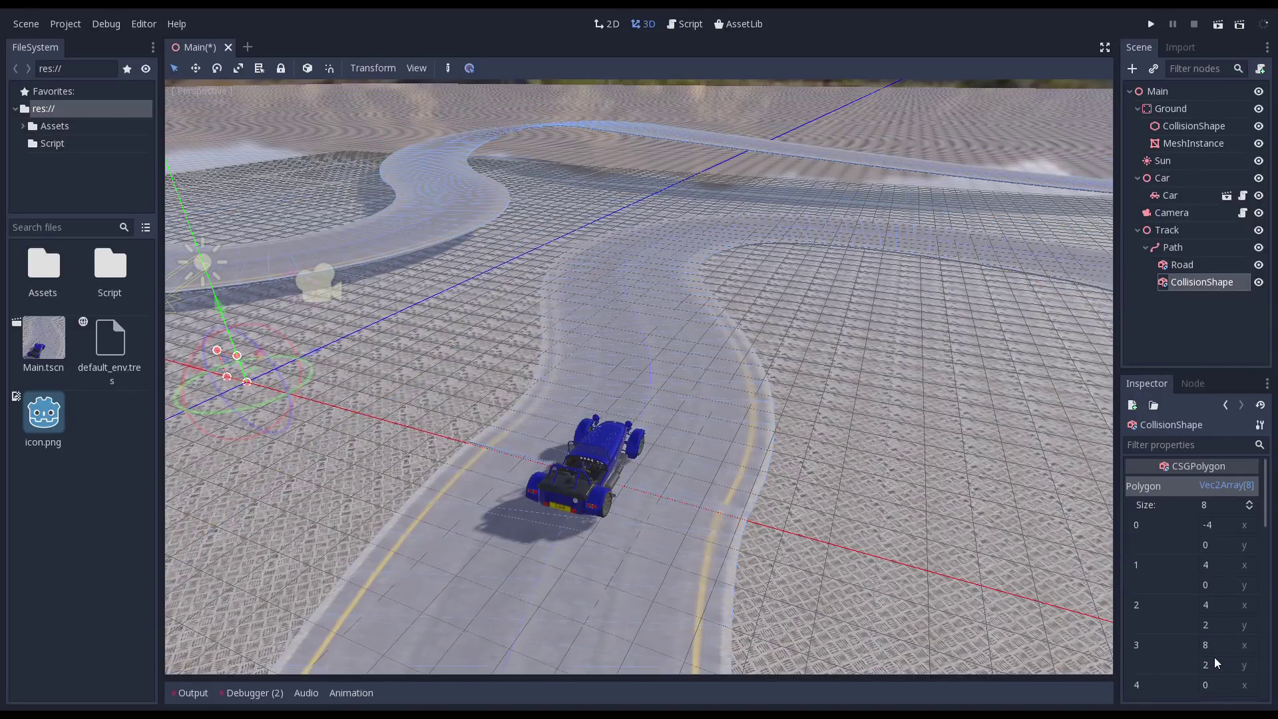
pyautogui.scroll(-1, 1214, 663)
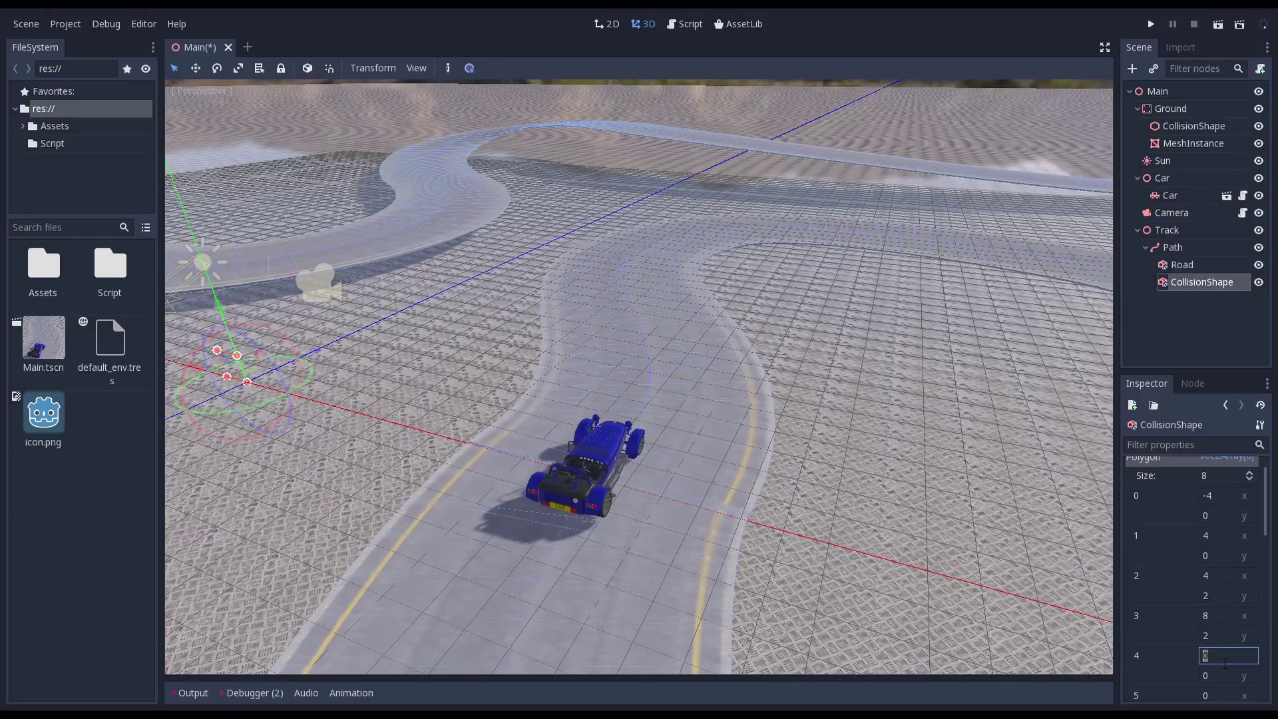
pyautogui.write('8')
pyautogui.press('Return')
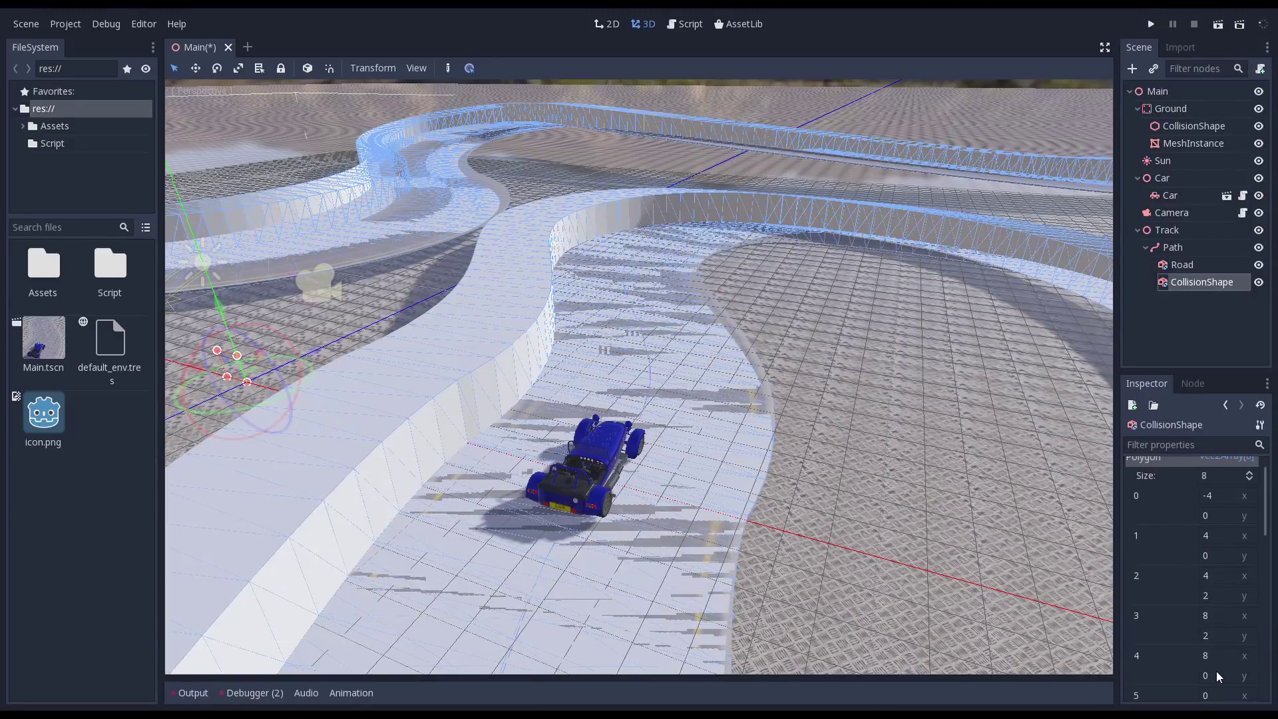
pyautogui.click(1216, 672)
pyautogui.write('-1')
pyautogui.press('Return')
pyautogui.scroll(-1, 1211, 649)
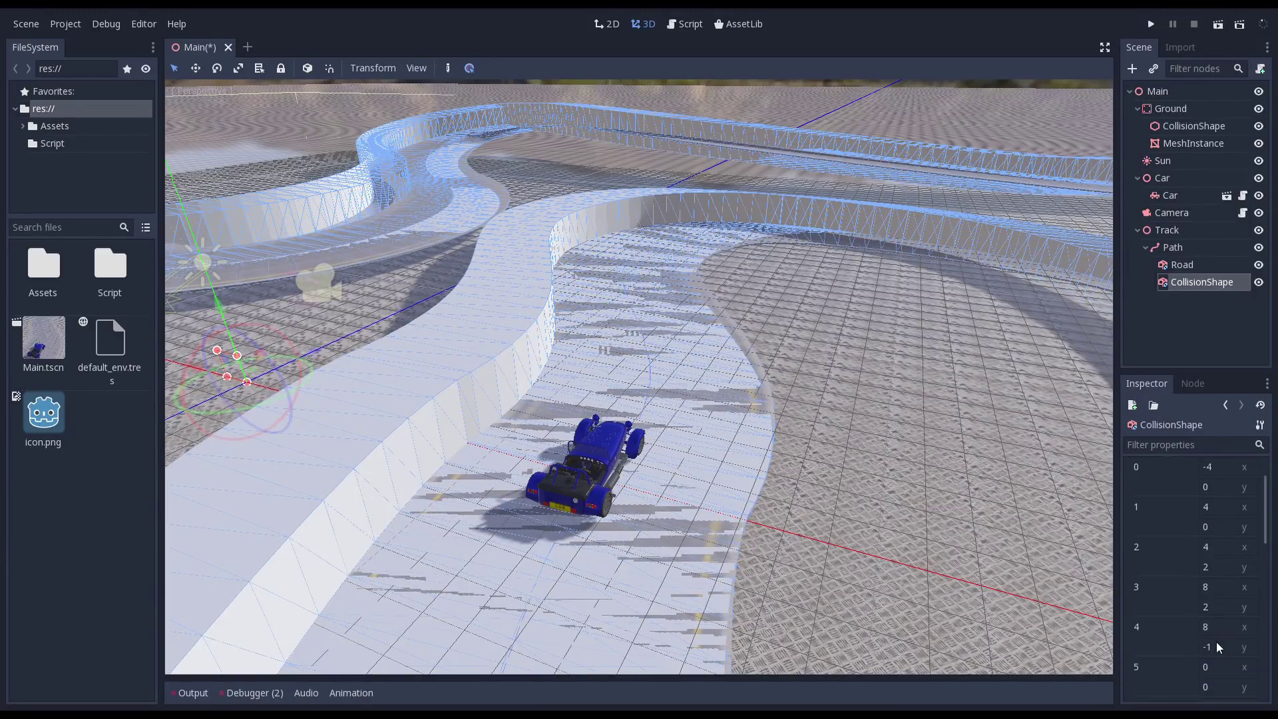
pyautogui.click(1211, 664)
pyautogui.write('-8')
pyautogui.press('Return')
pyautogui.click(1208, 687)
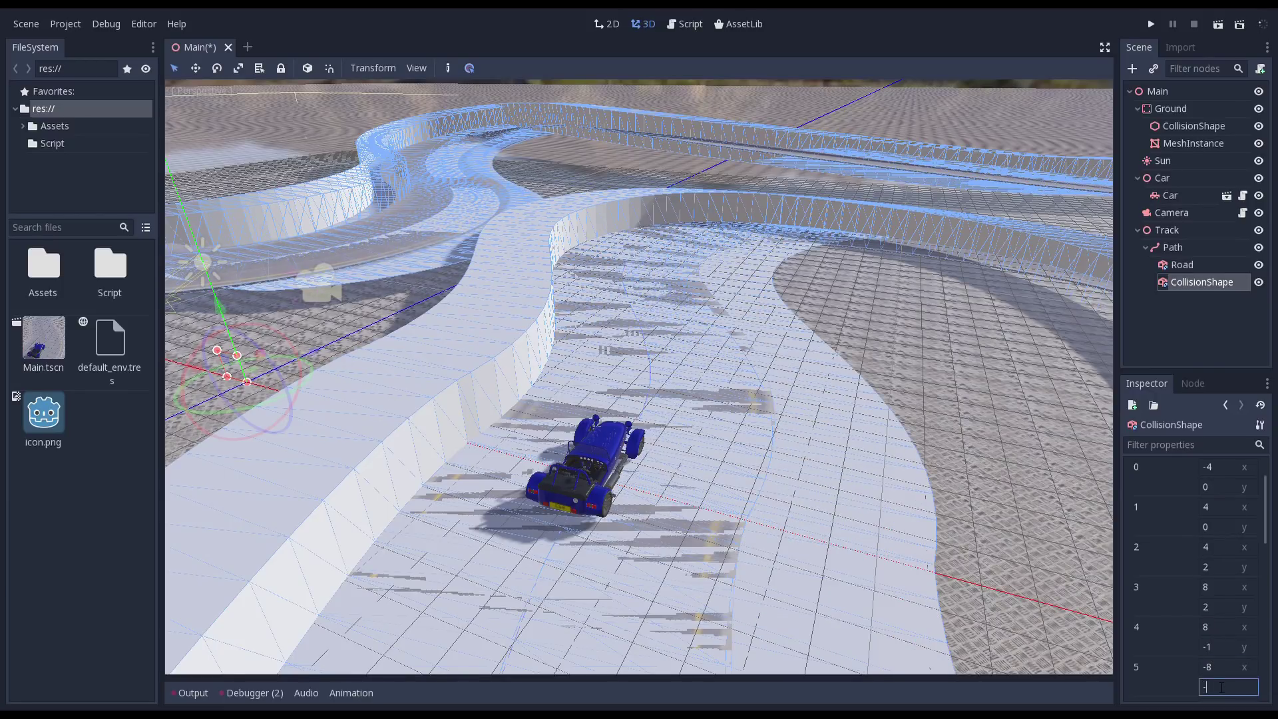
pyautogui.write('-1')
pyautogui.press('Return')
pyautogui.scroll(-2, 1225, 486)
pyautogui.scroll(-3, 1226, 497)
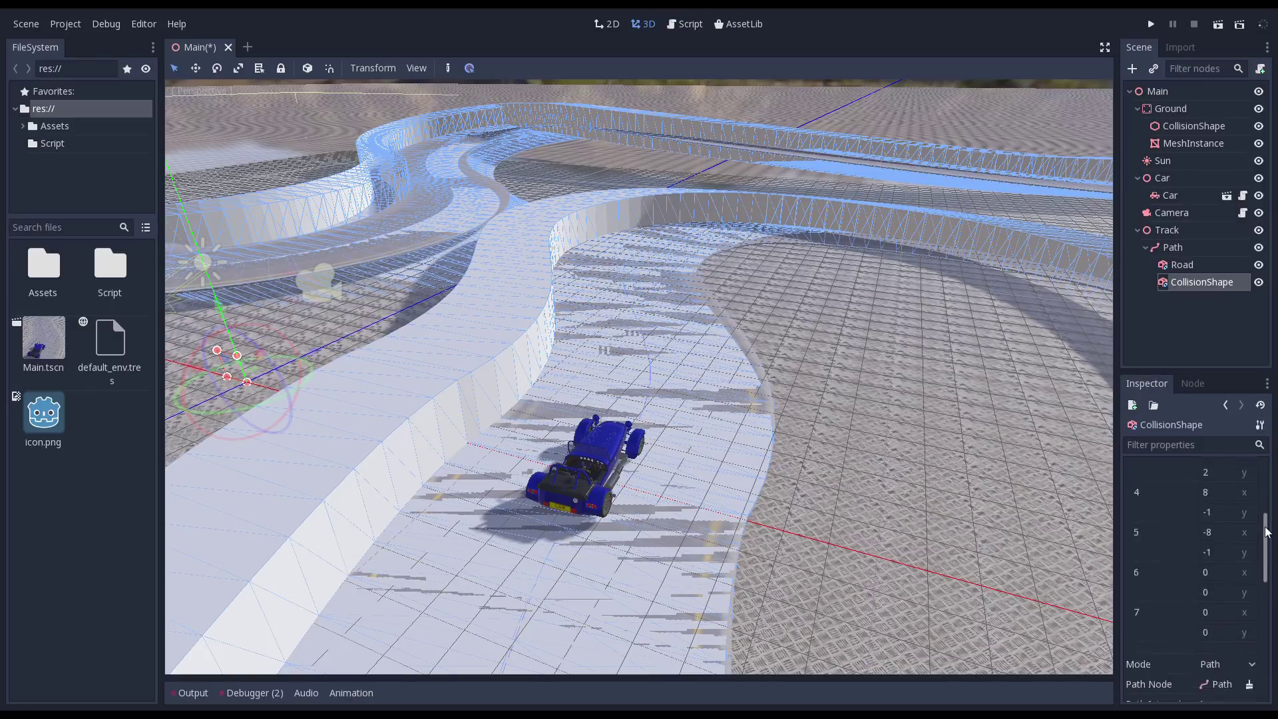
pyautogui.scroll(-2, 1229, 511)
pyautogui.write('-8')
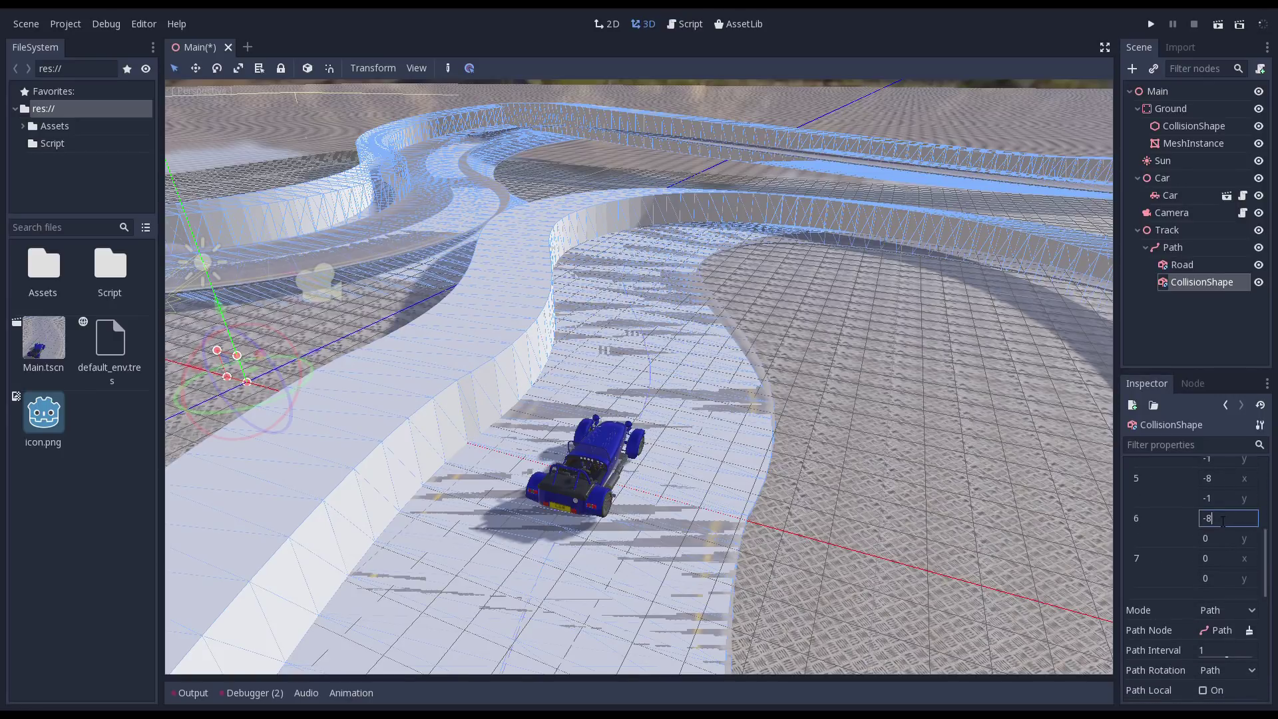
# Step: Set point 6 to (-8, 2) and point 7 to (-4, 2), completing the raised wall edges
pyautogui.press('Return')
pyautogui.click(1208, 538)
pyautogui.write('2')
pyautogui.press('Return')
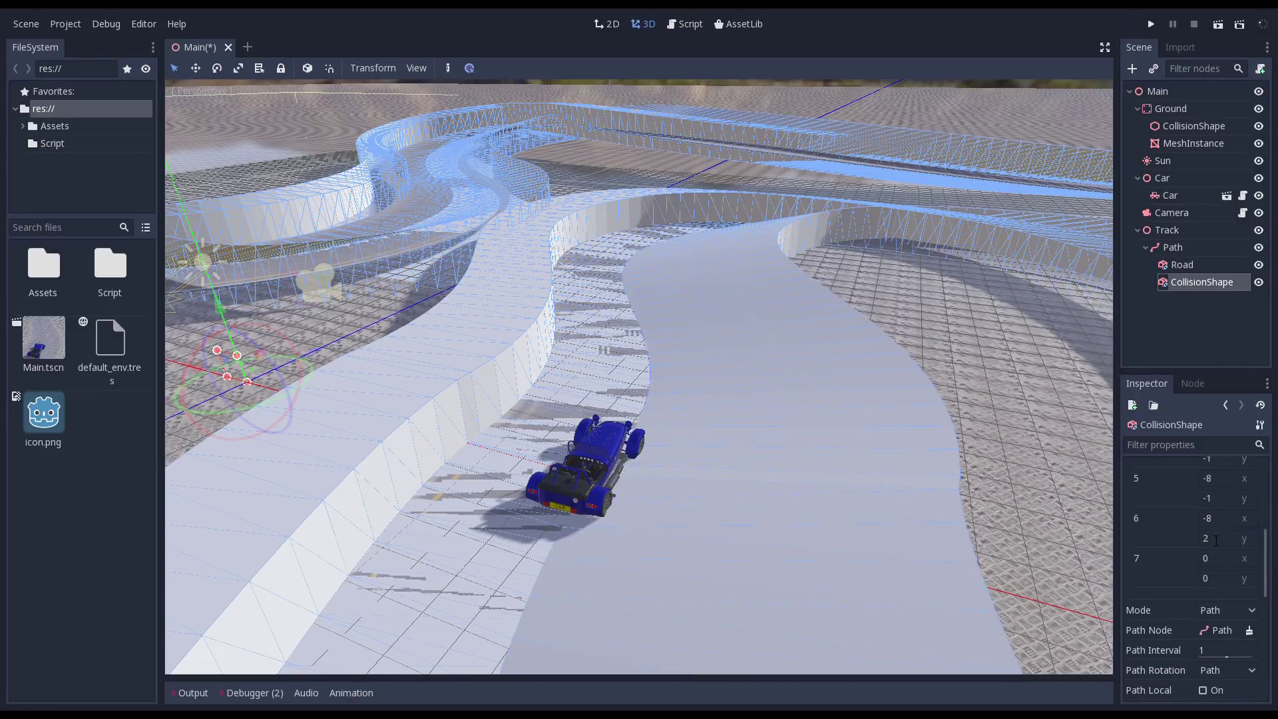
pyautogui.click(1216, 559)
pyautogui.write('-4')
pyautogui.press('Return')
pyautogui.click(1216, 578)
pyautogui.write('2')
pyautogui.press('Return')
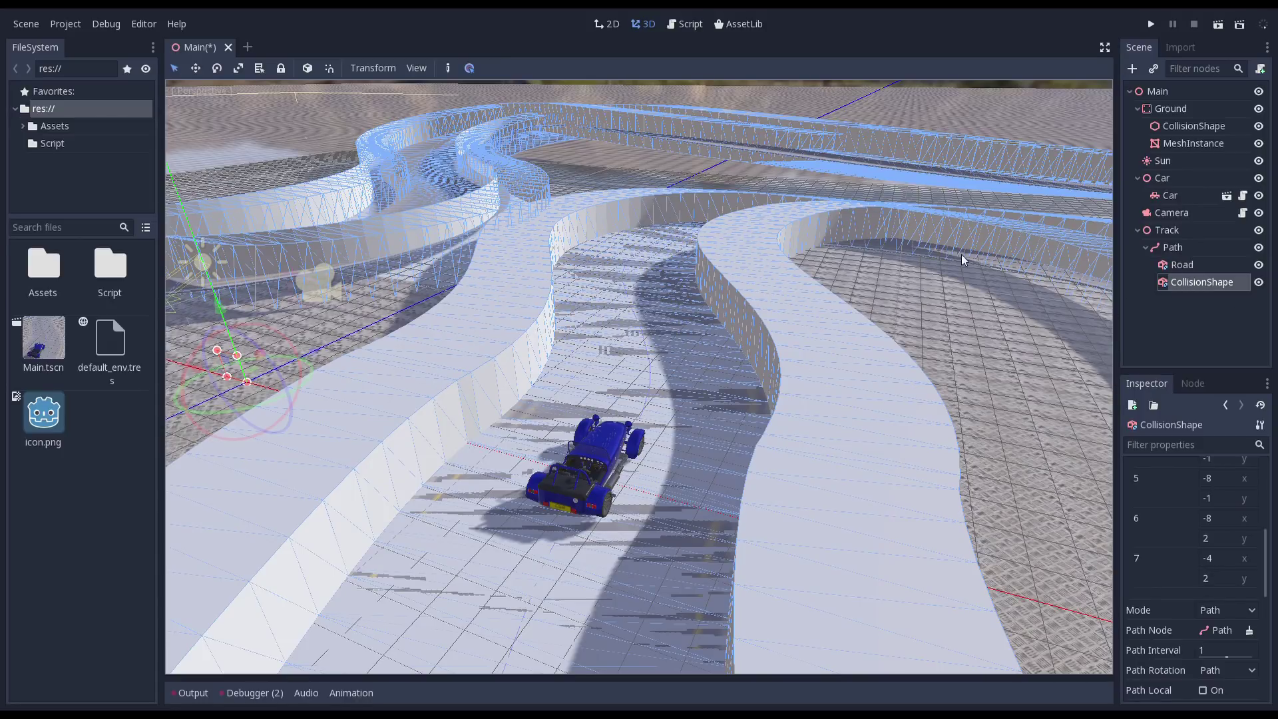
# Step: Hide CollisionShape in the editor and collapse its polygon point list
pyautogui.click(1258, 282)
pyautogui.scroll(3, 1230, 496)
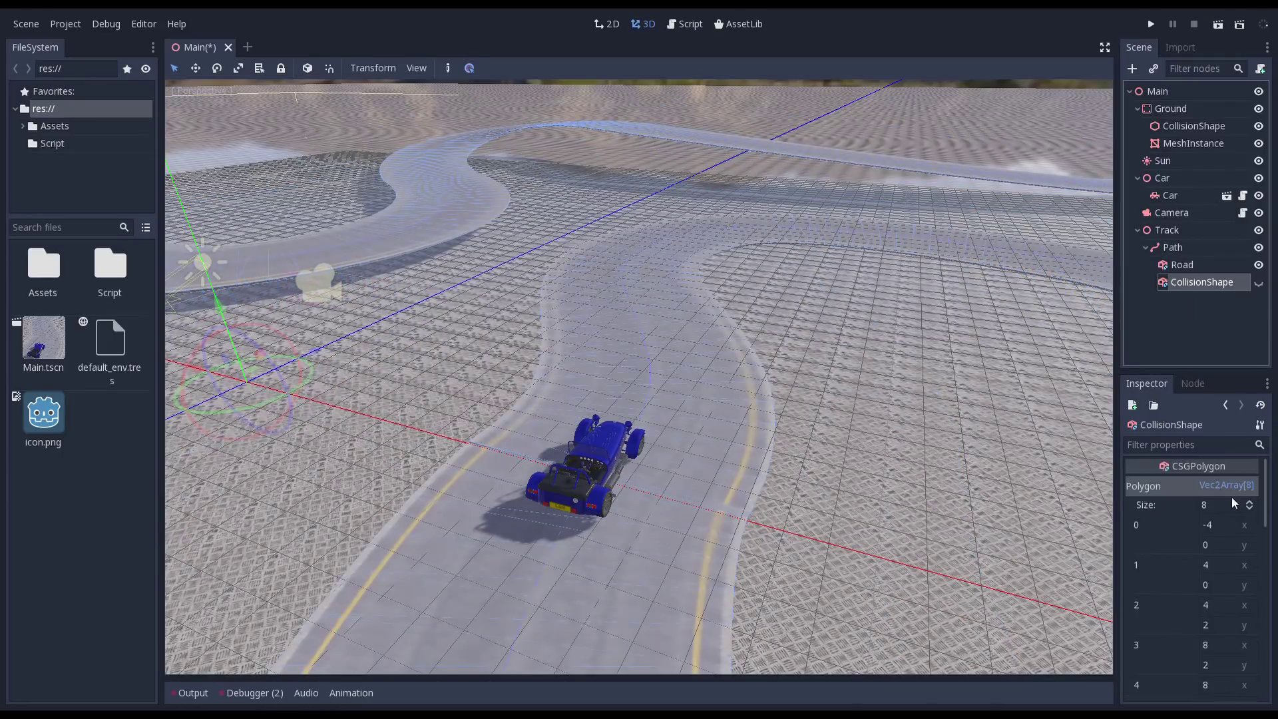
pyautogui.click(1229, 487)
pyautogui.click(1246, 567)
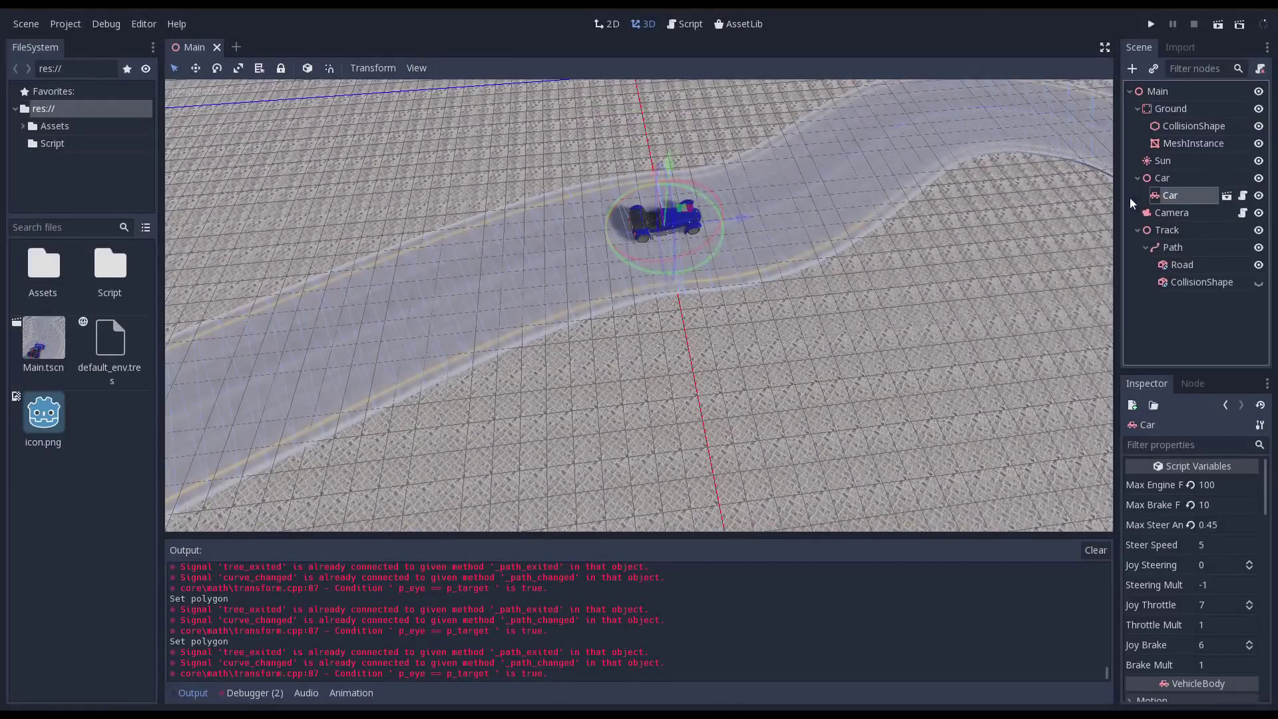
# Step: Nudge the car aside, select the Path and switch to a Top Orthogonal view
pyautogui.moveTo(754, 211); pyautogui.dragTo(899, 217)
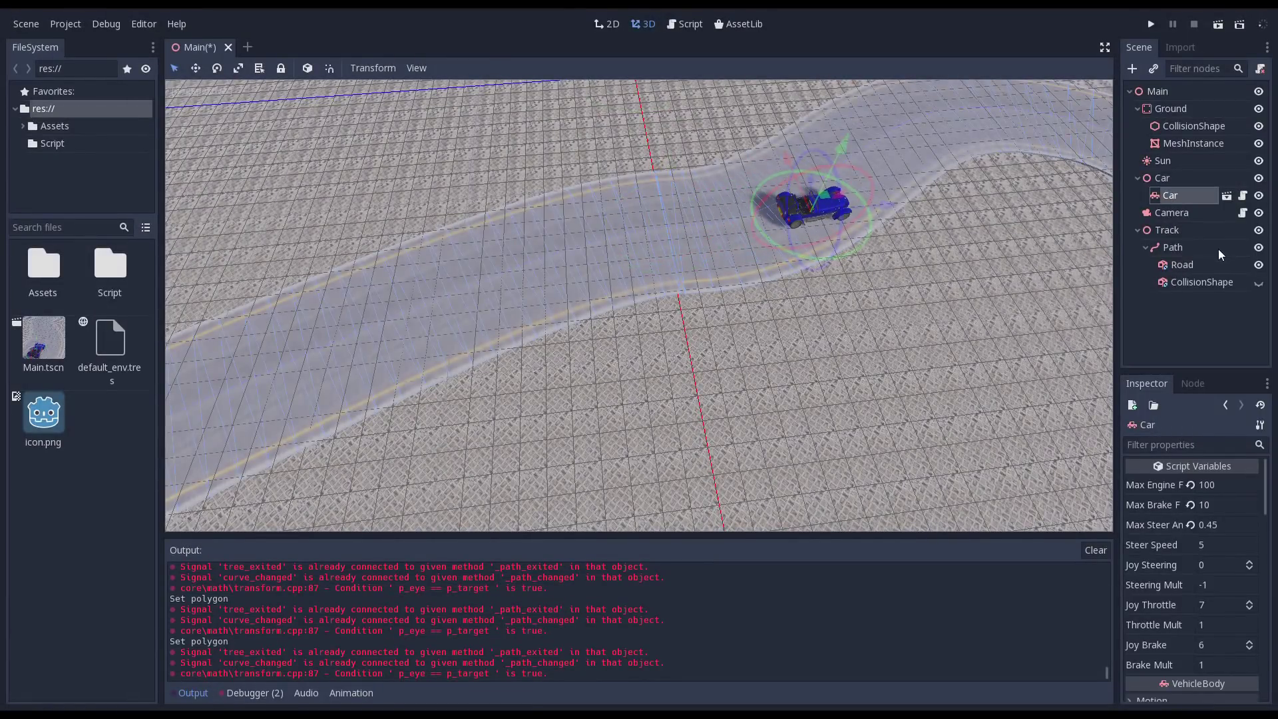
pyautogui.click(1172, 246)
pyautogui.scroll(1, 604, 212)
pyautogui.click(182, 86)
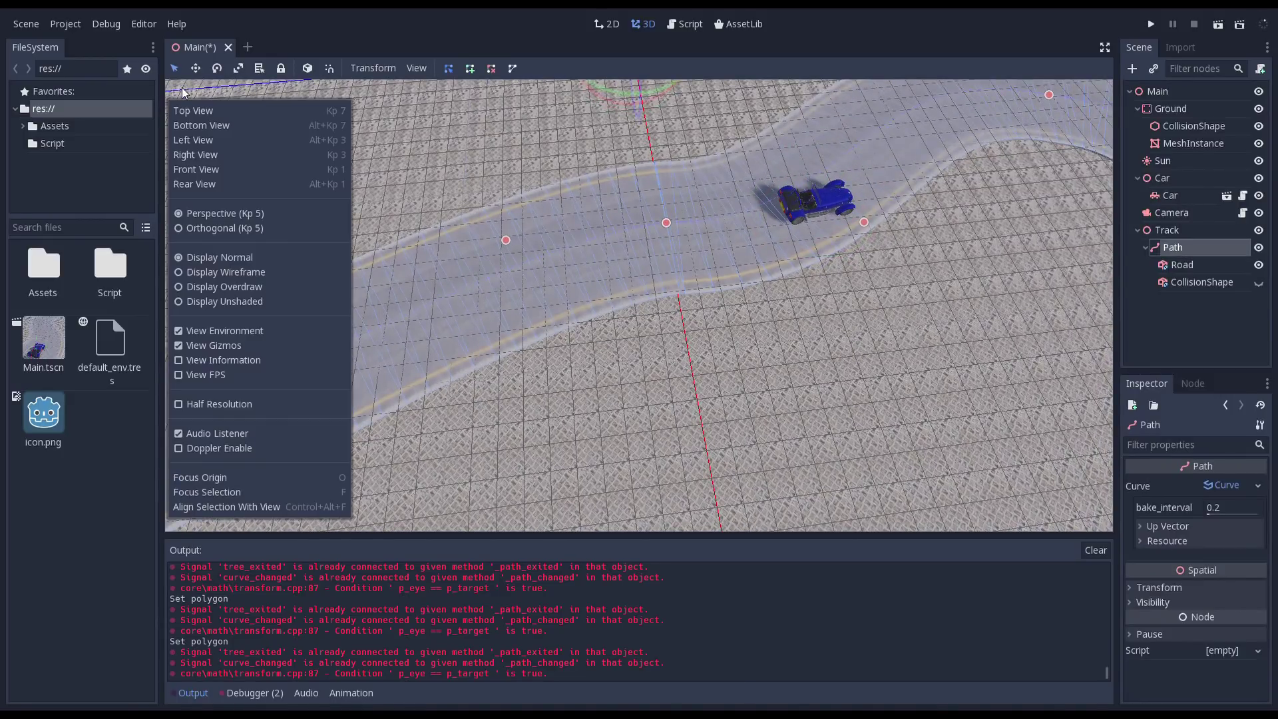
pyautogui.click(184, 113)
pyautogui.click(182, 87)
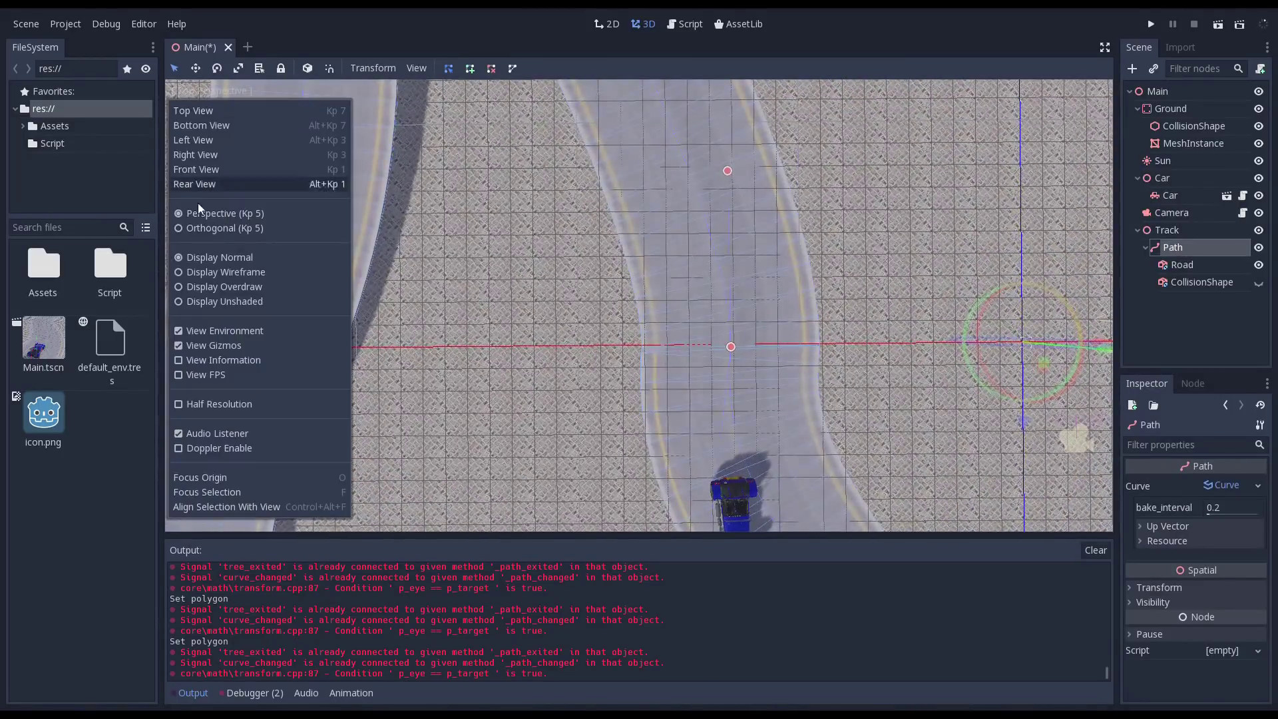
pyautogui.click(199, 231)
pyautogui.scroll(1, 705, 345)
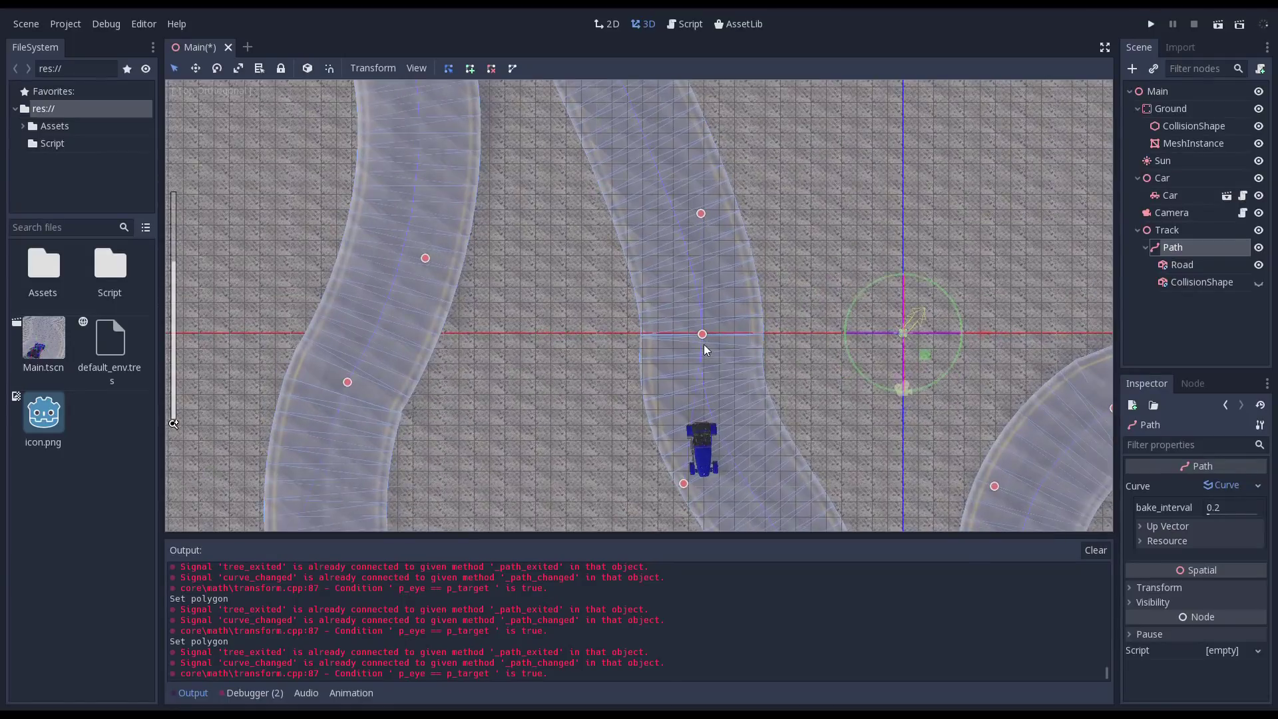
pyautogui.scroll(3, 709, 350)
# Step: Move the first point, add an end point near it and bend the handles so the road ends line up
pyautogui.moveTo(745, 160); pyautogui.dragTo(779, 174)
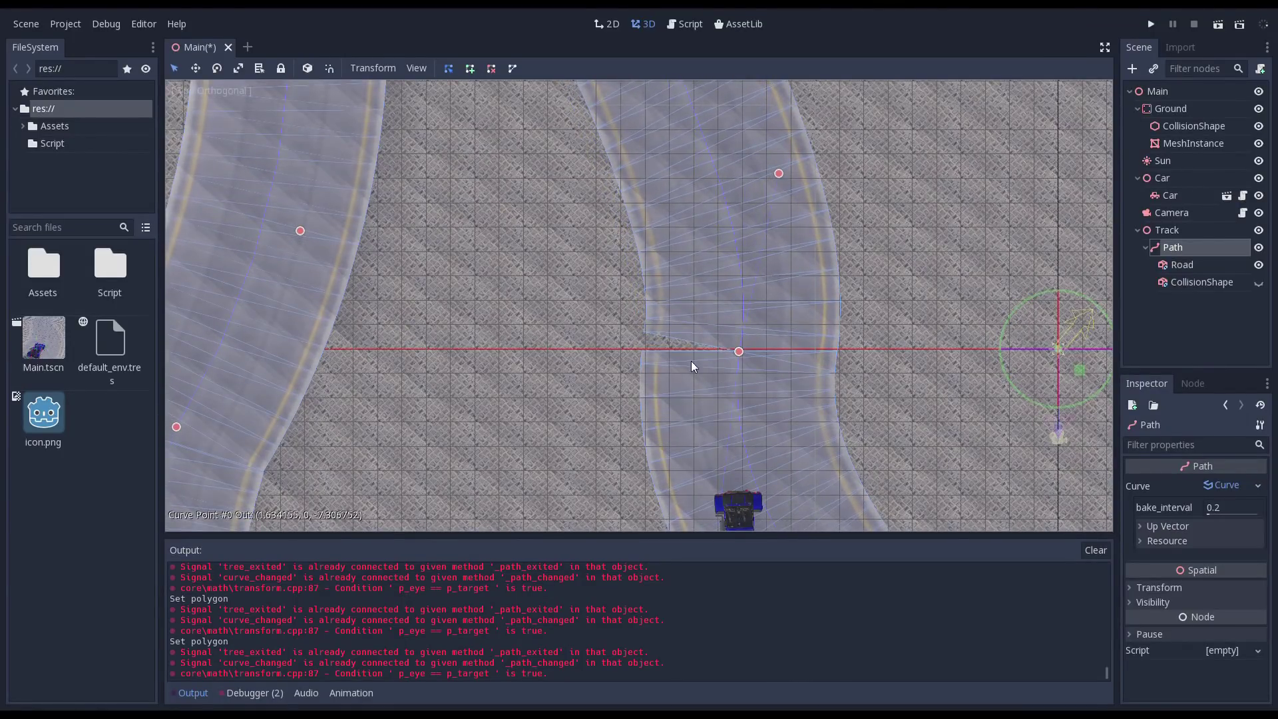
pyautogui.click(737, 352)
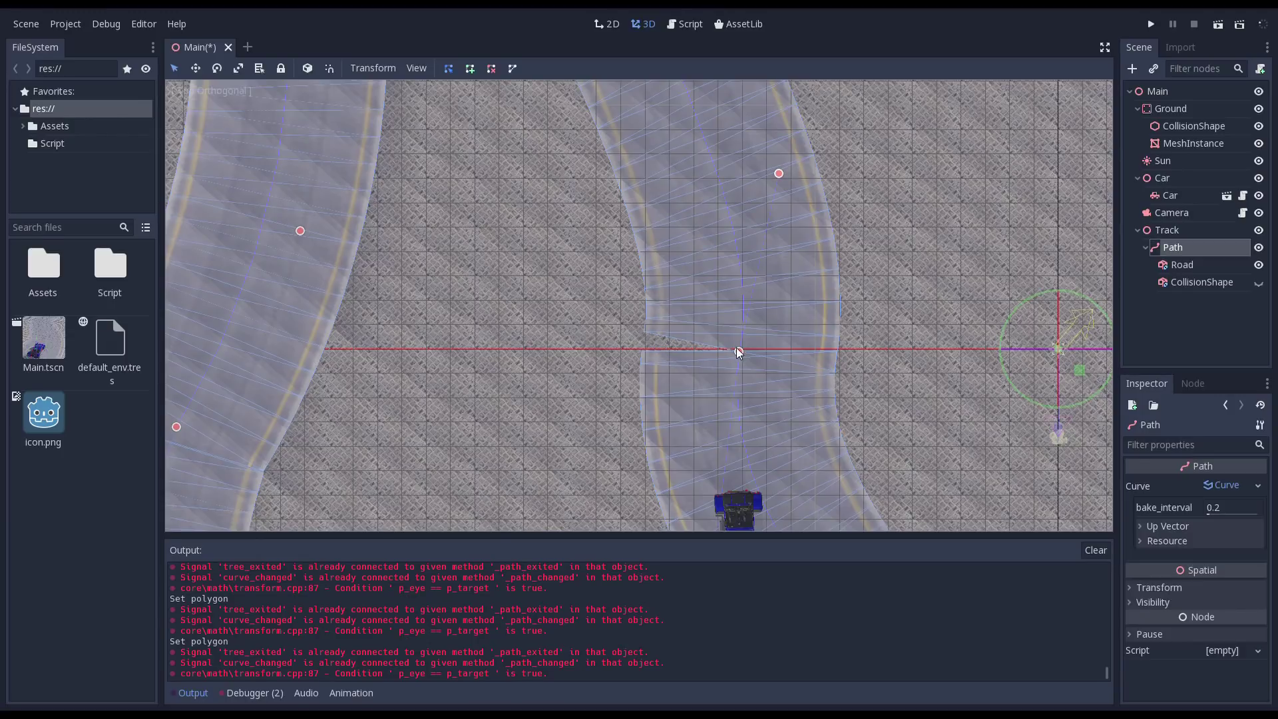
pyautogui.moveTo(739, 352); pyautogui.dragTo(743, 334)
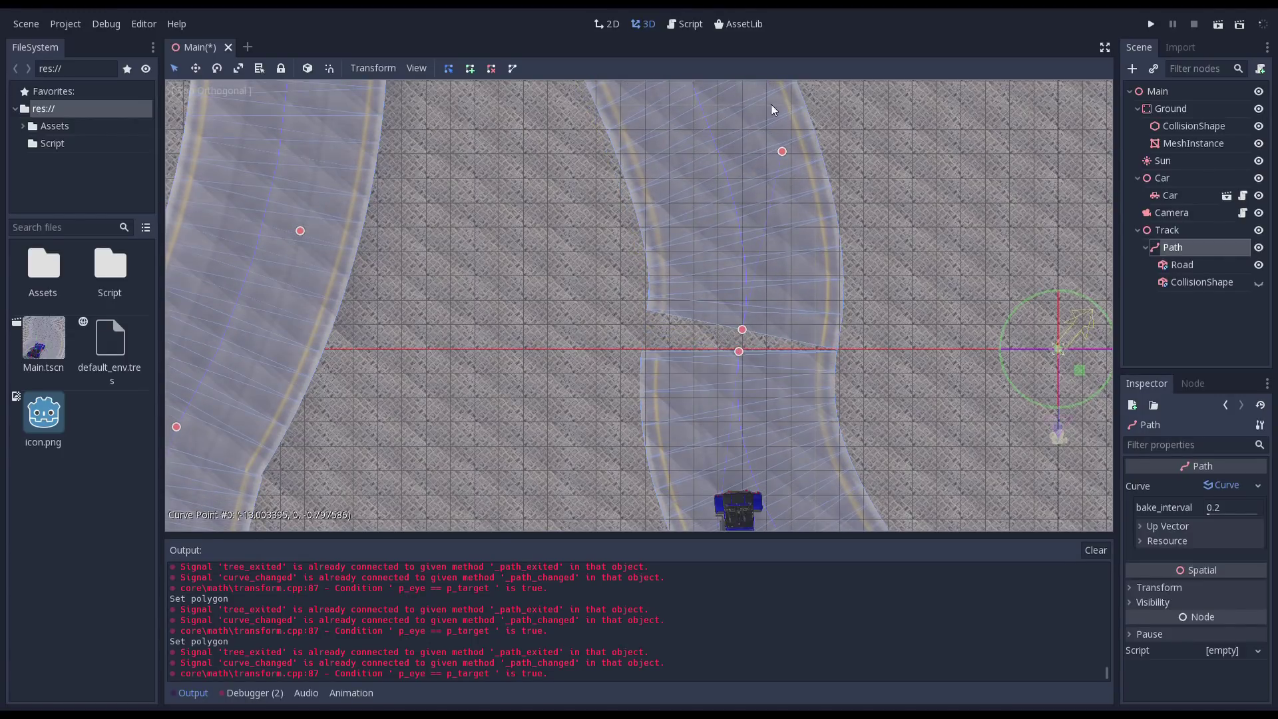
pyautogui.moveTo(782, 153); pyautogui.dragTo(757, 151)
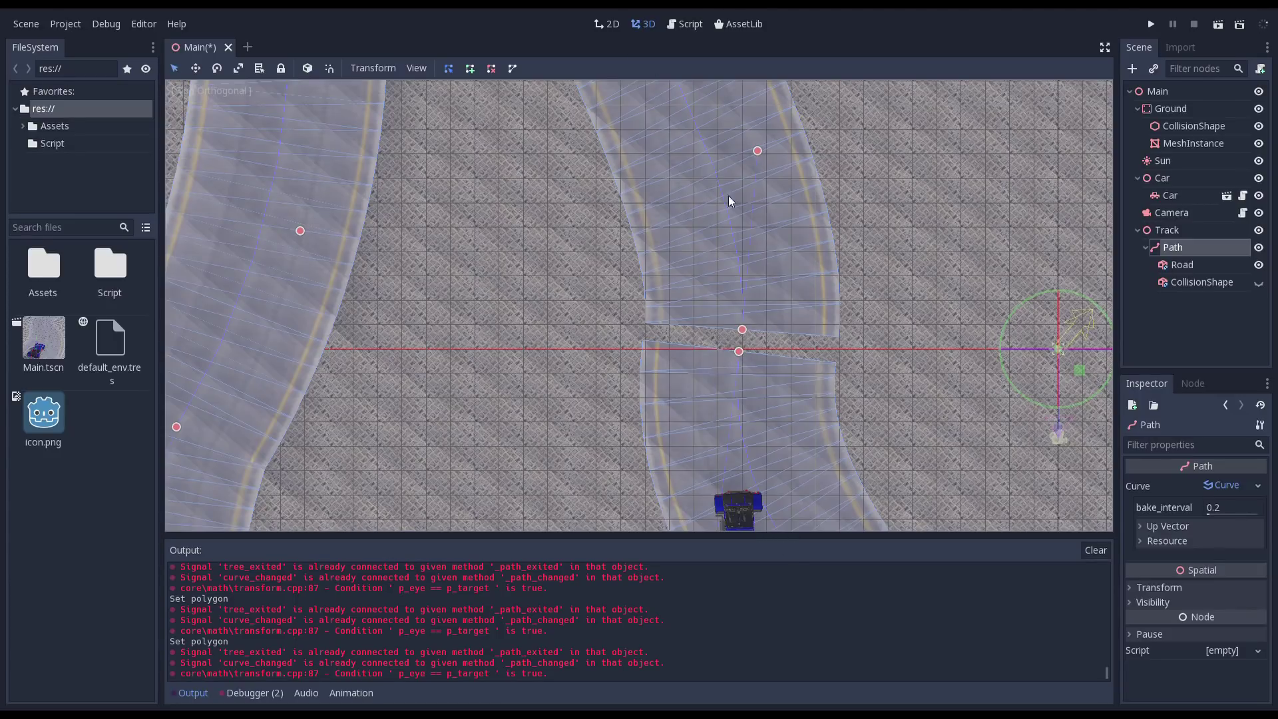
pyautogui.moveTo(763, 152); pyautogui.dragTo(760, 152)
# Step: Collapse the Path and Road details, then select CollisionShape and make it visible
pyautogui.click(1223, 486)
pyautogui.click(1183, 267)
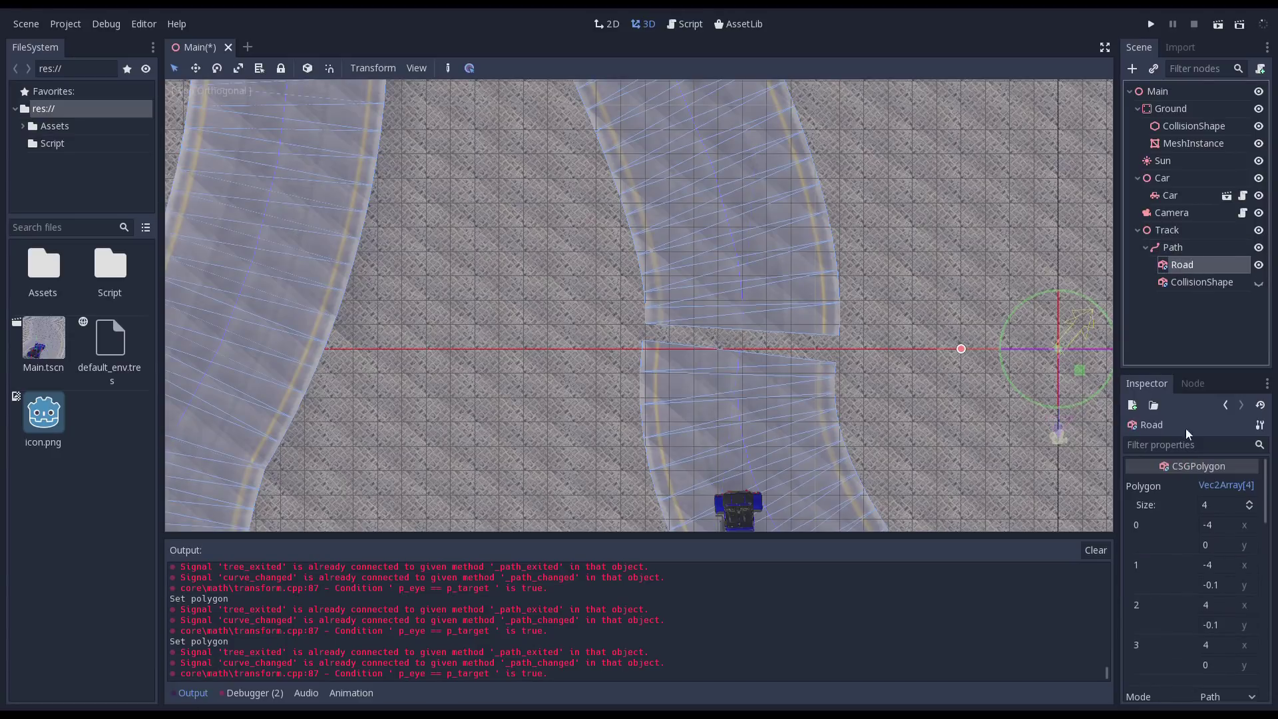
pyautogui.click(1217, 487)
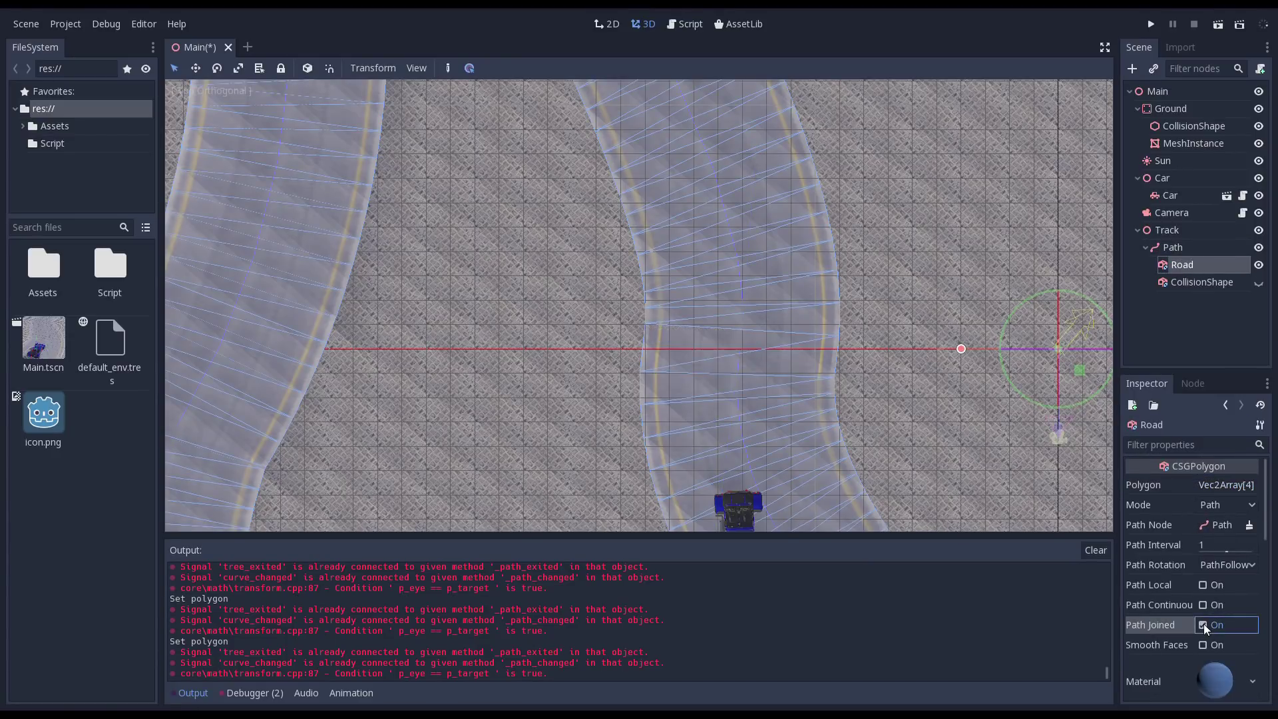
pyautogui.click(1224, 283)
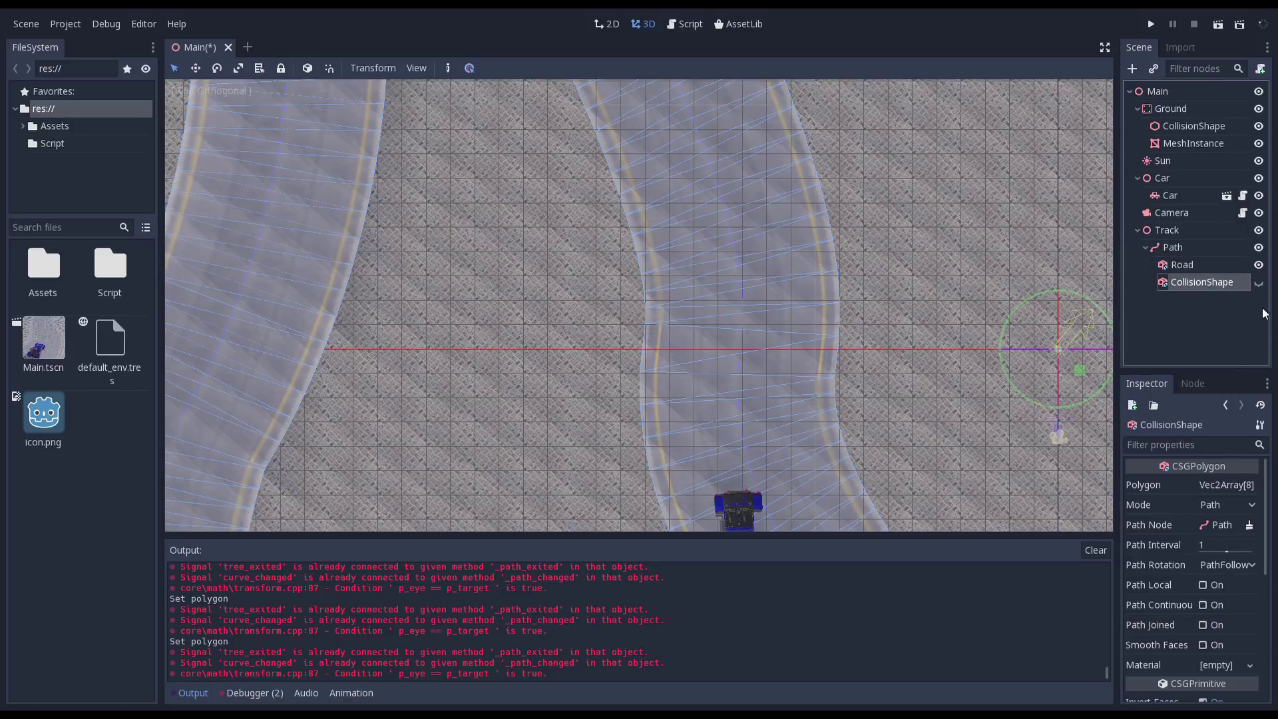
pyautogui.click(1259, 283)
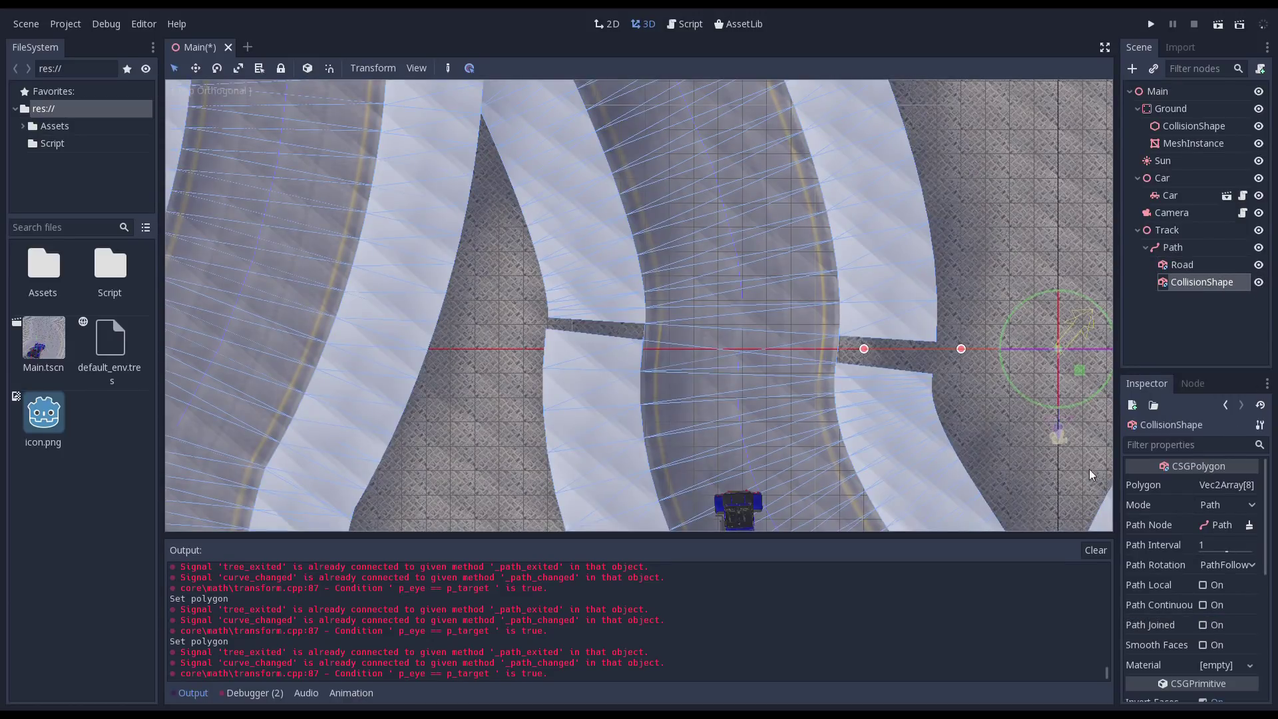
# Step: Enable Path Joined on CollisionShape to close the loop, select Path and hide the barrier again
pyautogui.click(1204, 626)
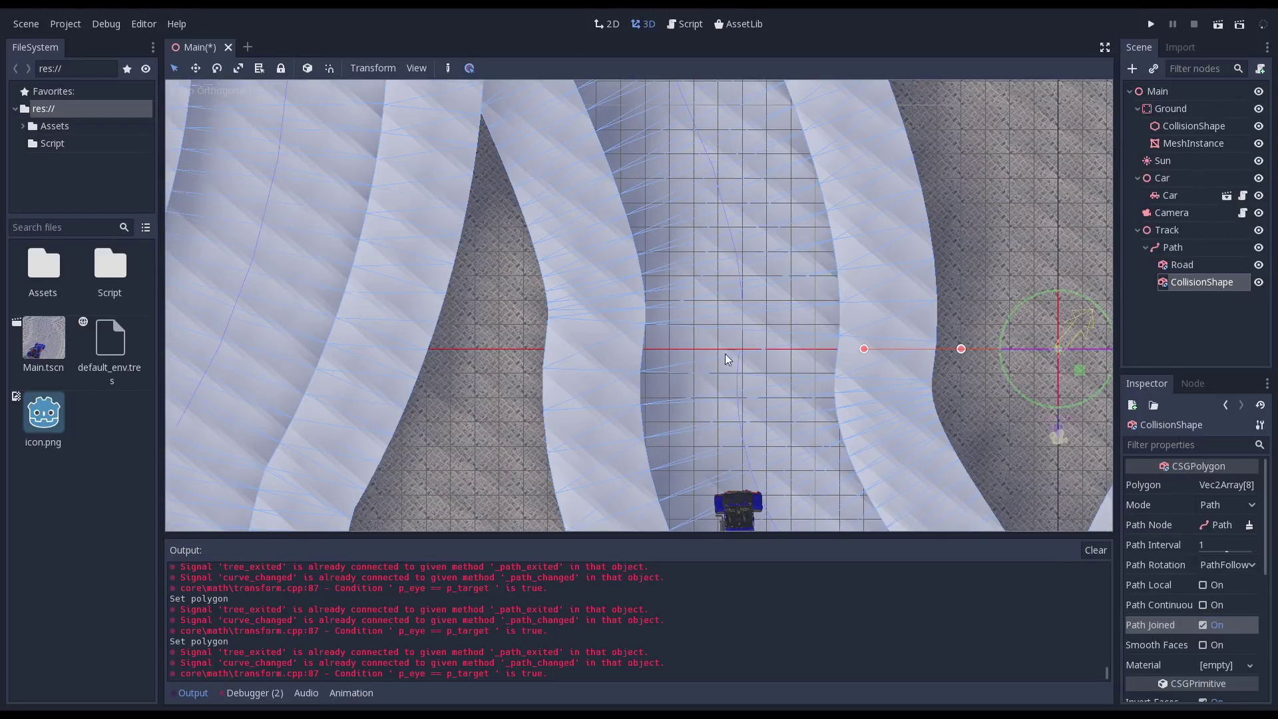
pyautogui.click(1192, 250)
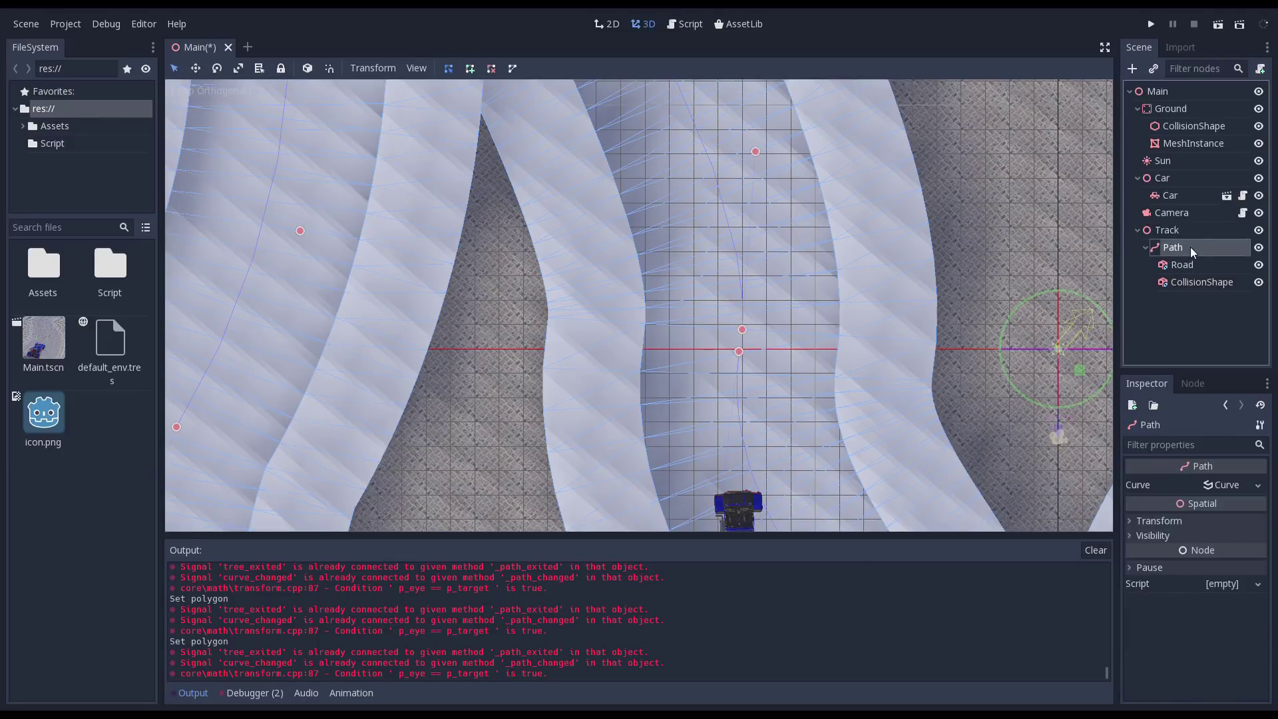
pyautogui.click(1259, 282)
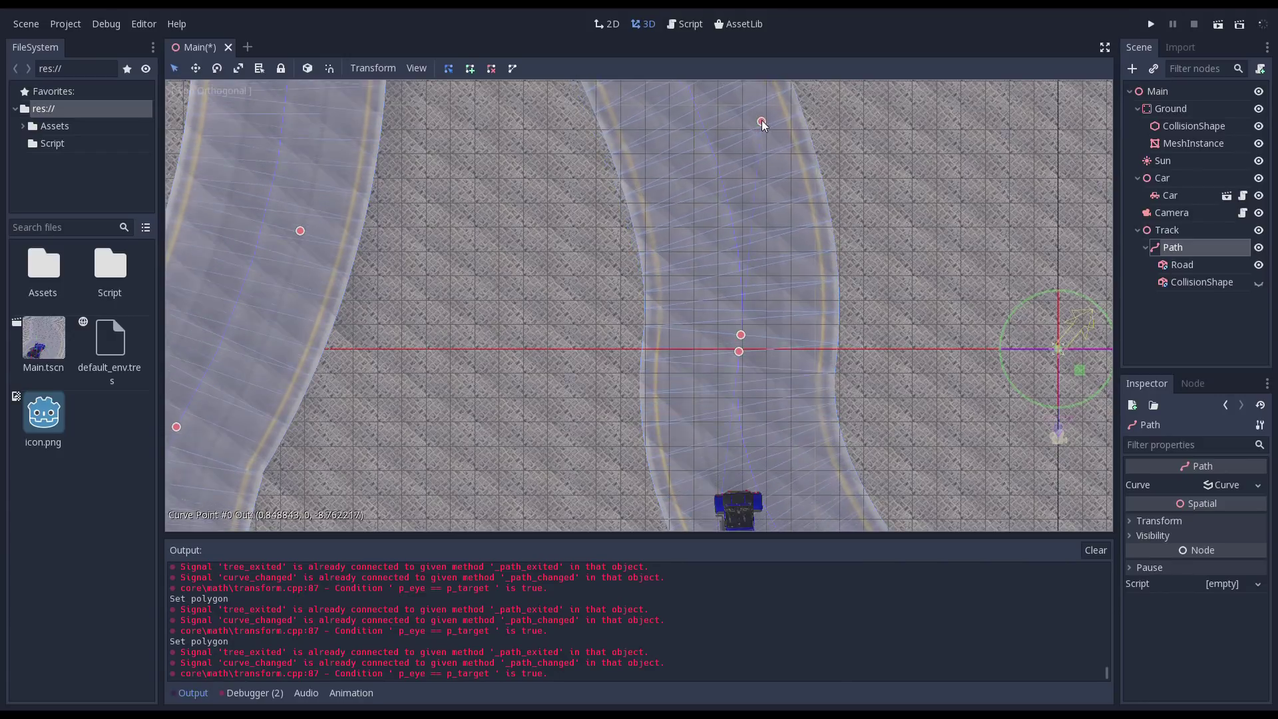
pyautogui.scroll(-5, 806, 352)
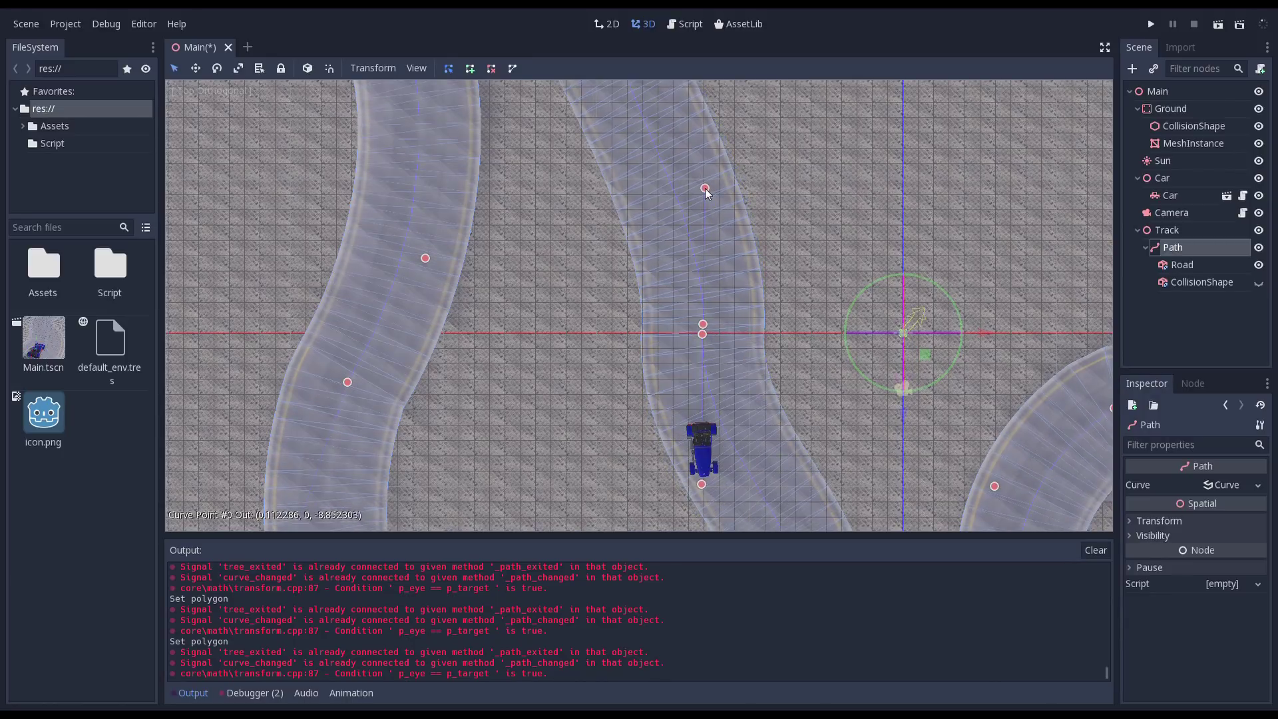
pyautogui.scroll(-5, 769, 295)
pyautogui.scroll(2, 763, 300)
pyautogui.scroll(3, 760, 305)
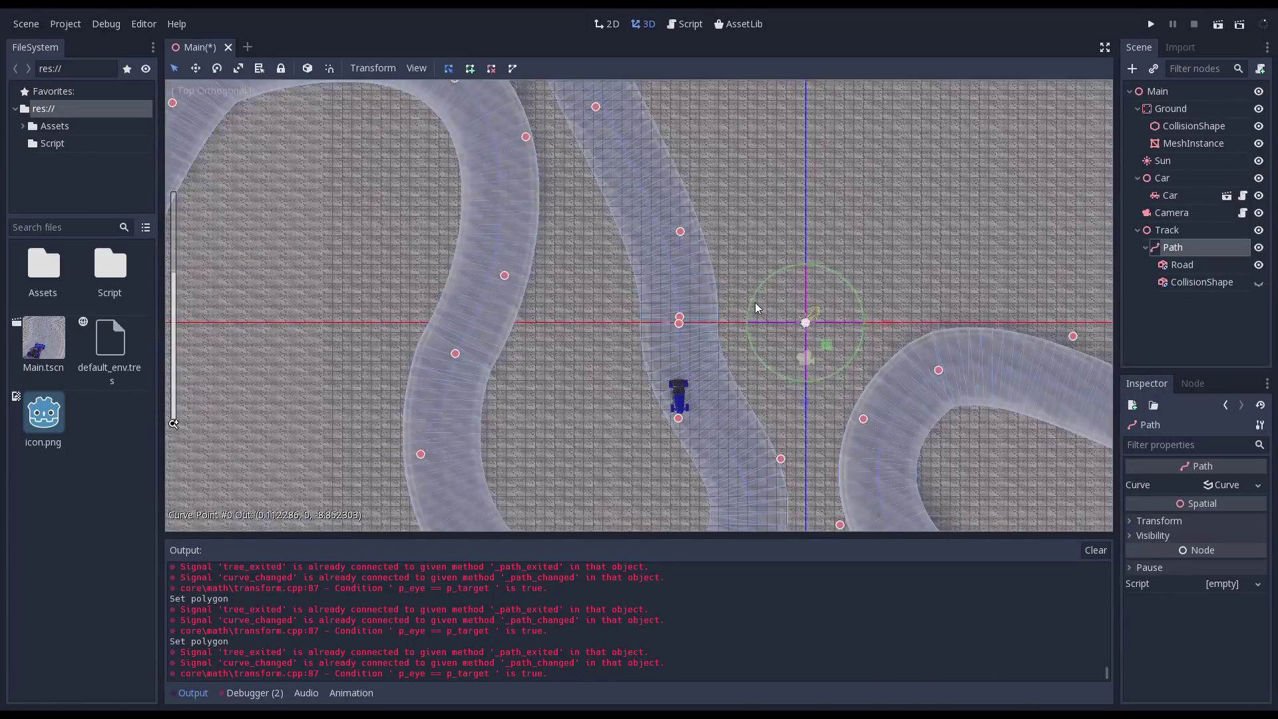
pyautogui.scroll(1, 755, 307)
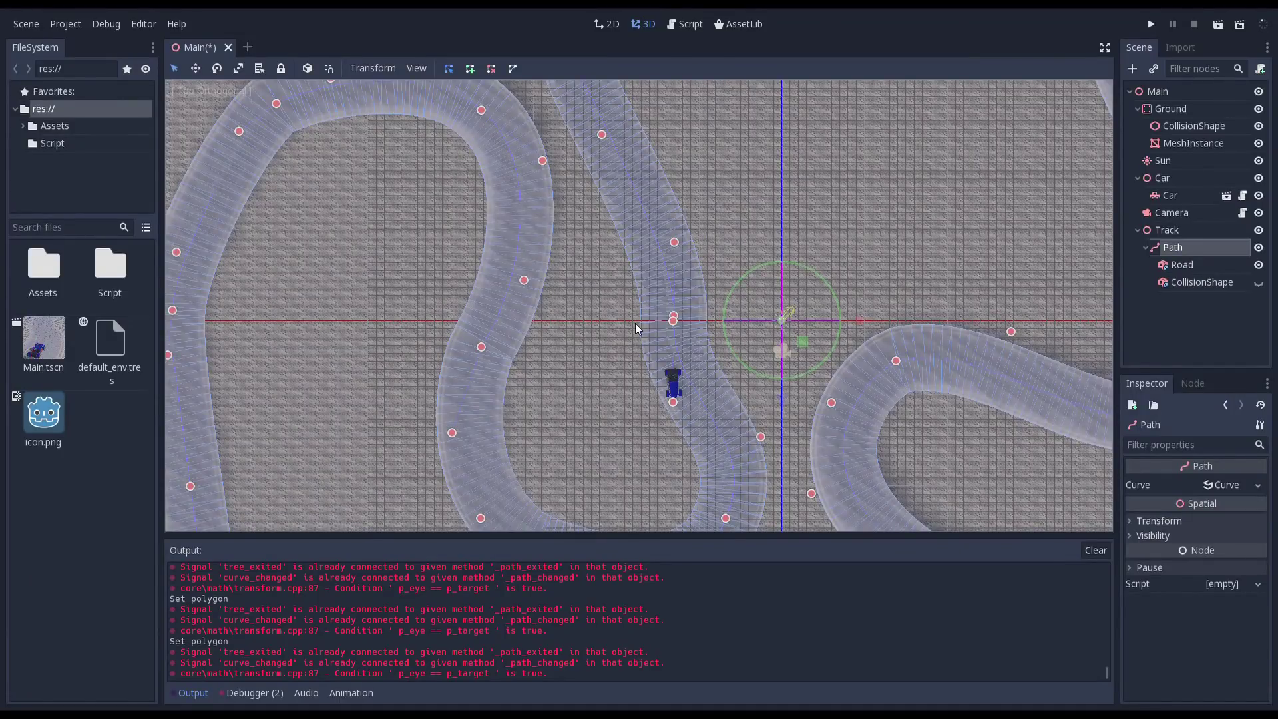